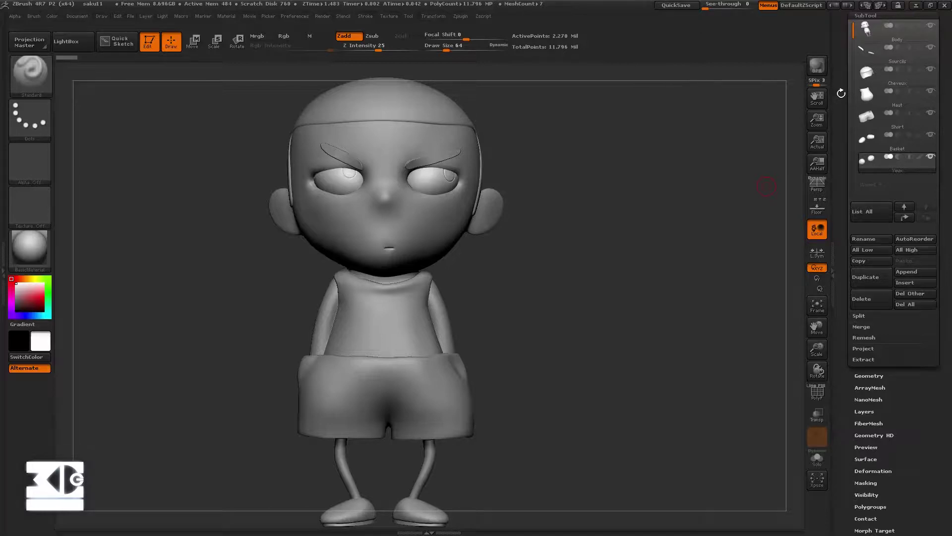
# Select the Body subtool and enable Rgb colour painting
pyautogui.scroll(1, 879, 149)
pyautogui.click(863, 53)
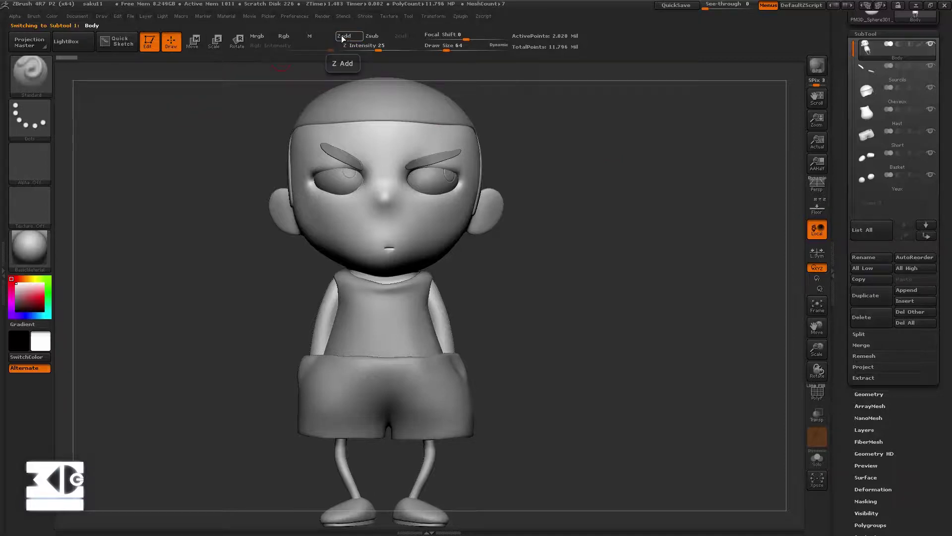
pyautogui.click(284, 36)
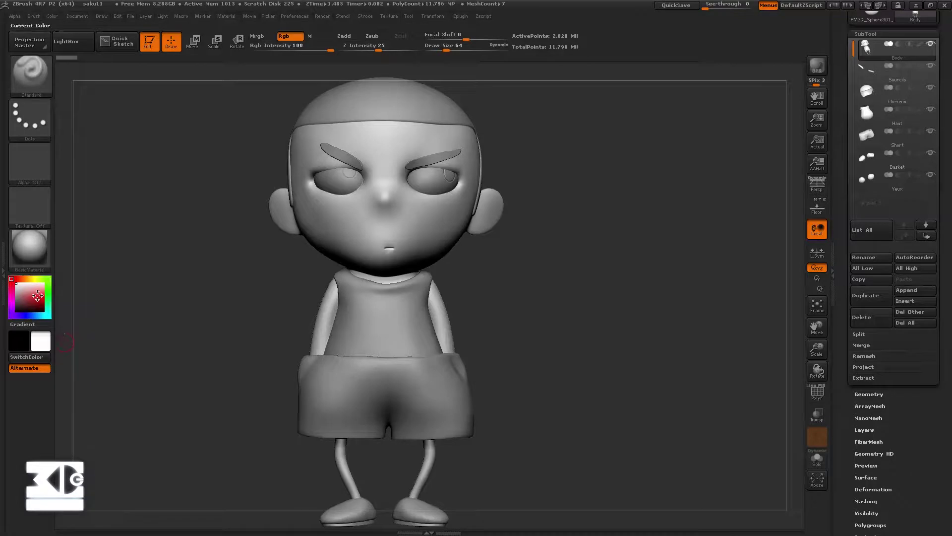
# Fill the Body subtool with a warm orange skin tone (R 215, G 142, B 78)
pyautogui.moveTo(31, 290); pyautogui.dragTo(23, 293)
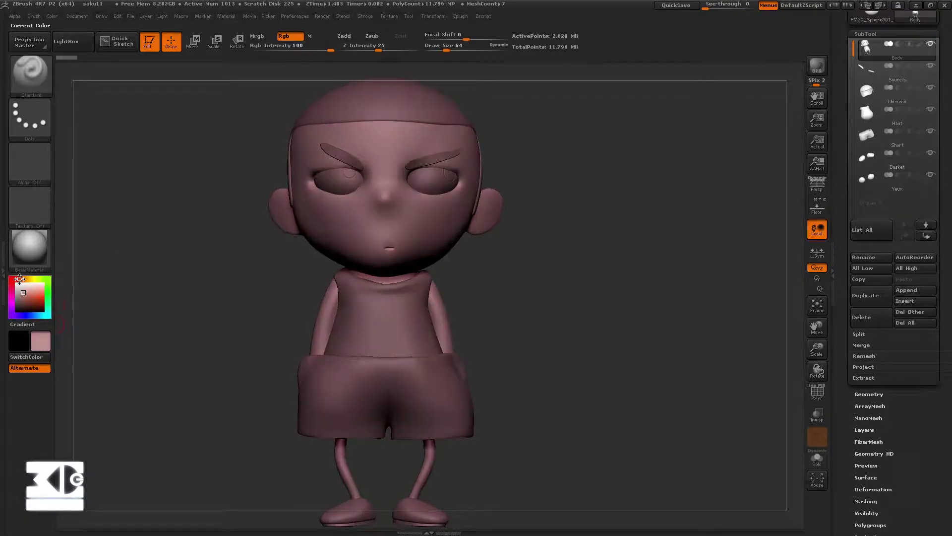
pyautogui.moveTo(25, 291); pyautogui.dragTo(24, 294)
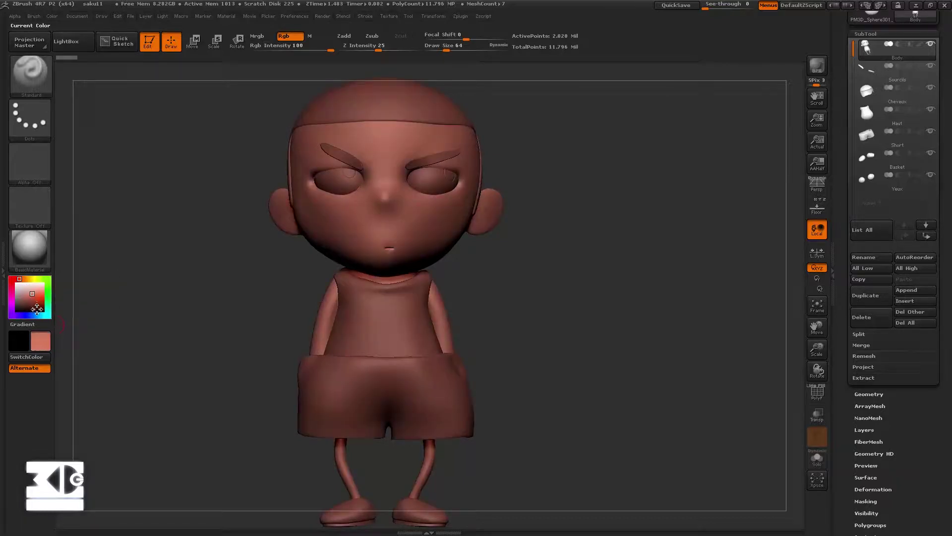
pyautogui.click(23, 292)
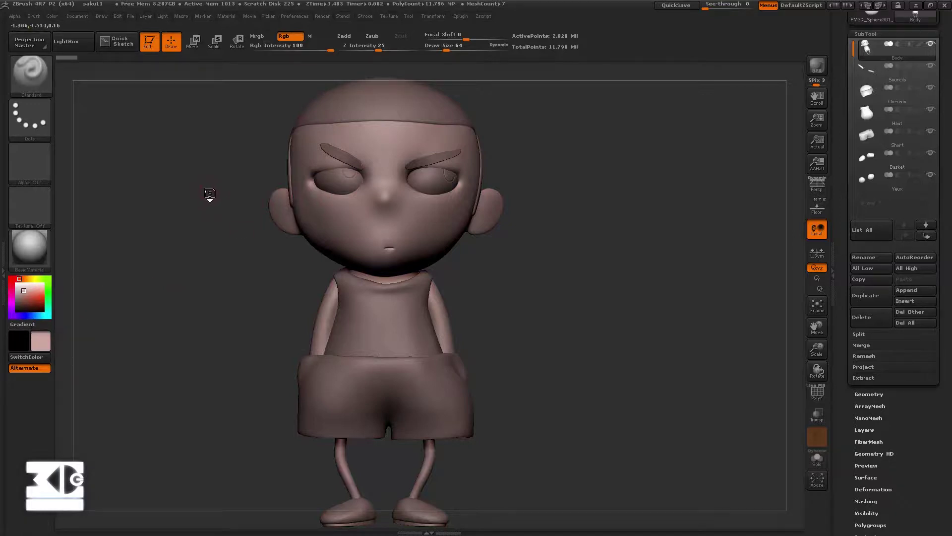
pyautogui.moveTo(208, 194); pyautogui.dragTo(190, 197)
pyautogui.moveTo(30, 296)
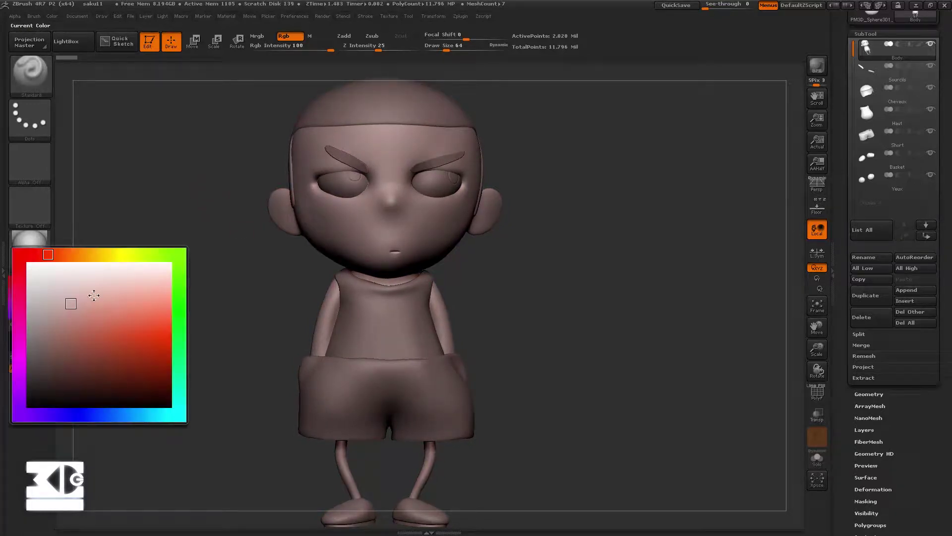
pyautogui.click(65, 255)
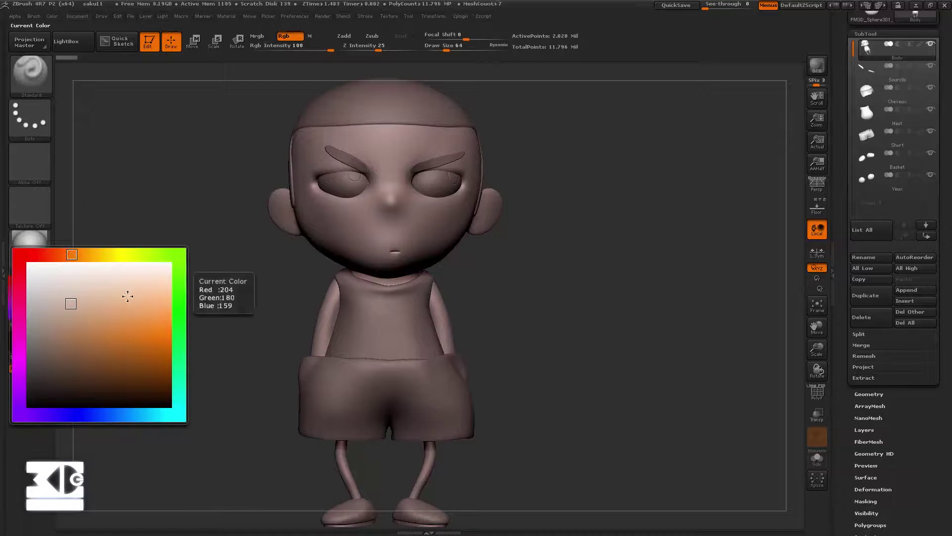
pyautogui.click(140, 308)
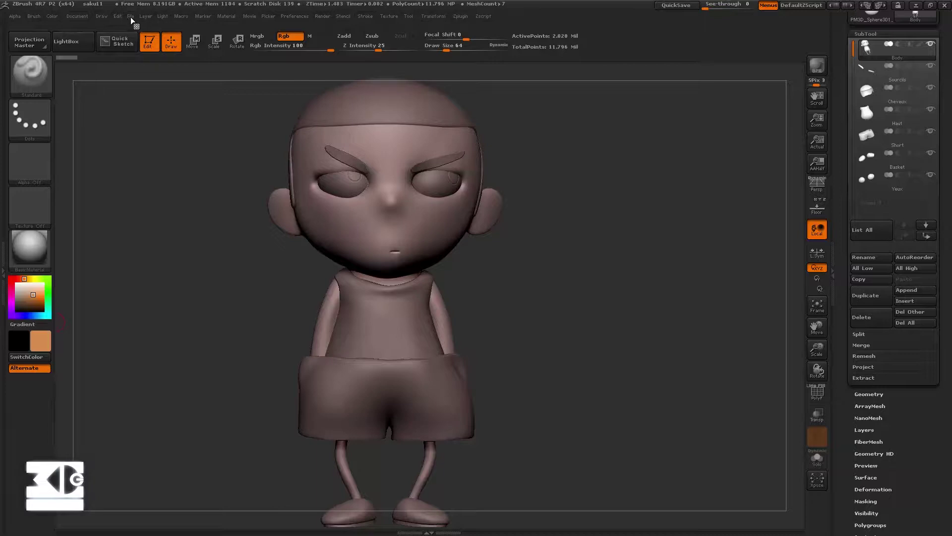
pyautogui.click(51, 17)
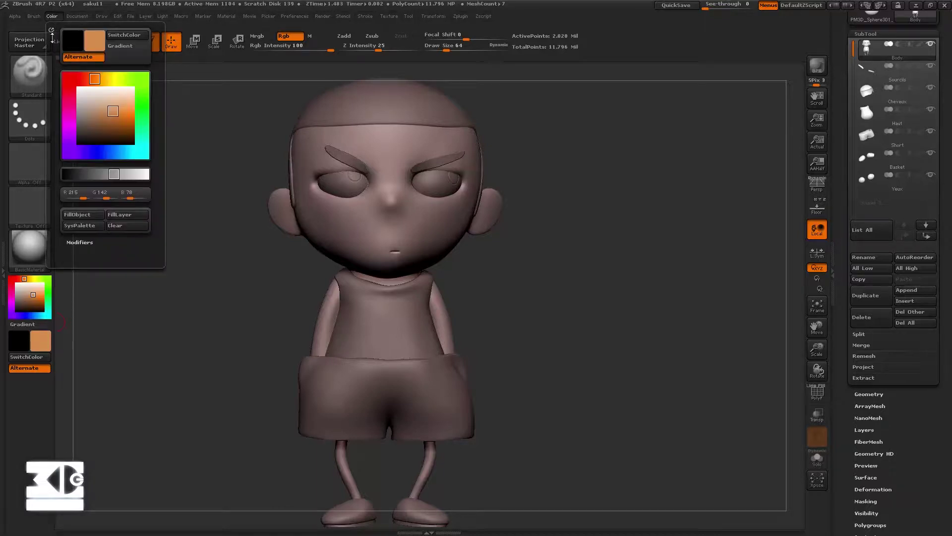
pyautogui.click(96, 219)
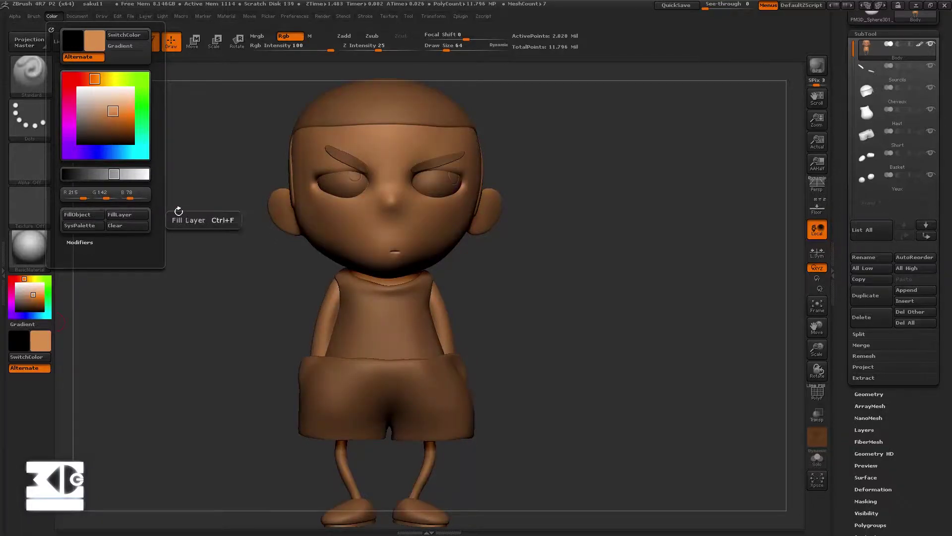
pyautogui.moveTo(188, 198); pyautogui.dragTo(218, 181)
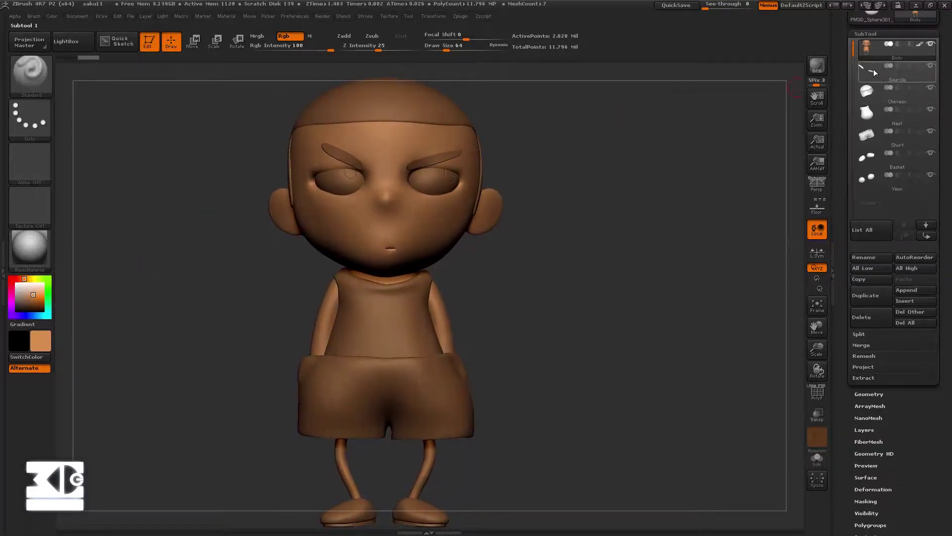
# Select Cheveux and fill the hair with bright red (R 239, G 54, B 51)
pyautogui.click(860, 92)
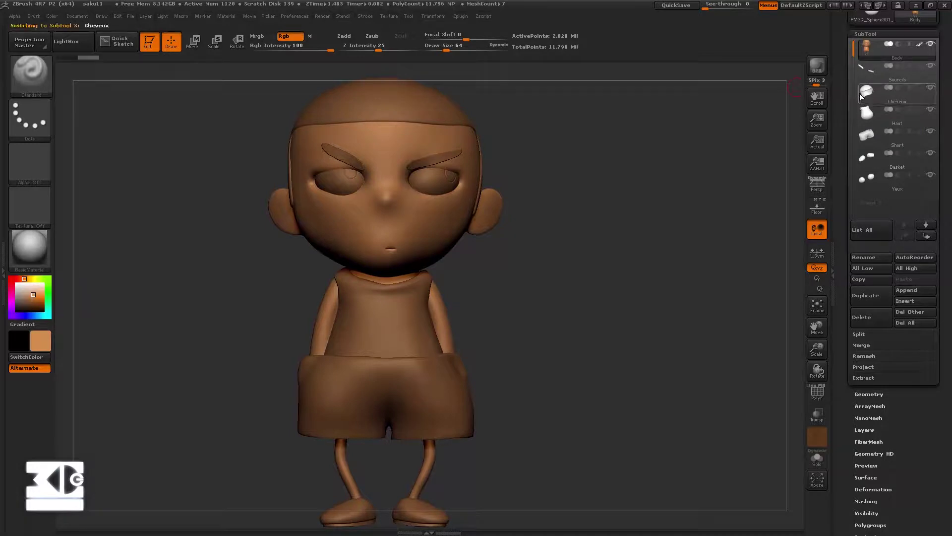
pyautogui.click(13, 279)
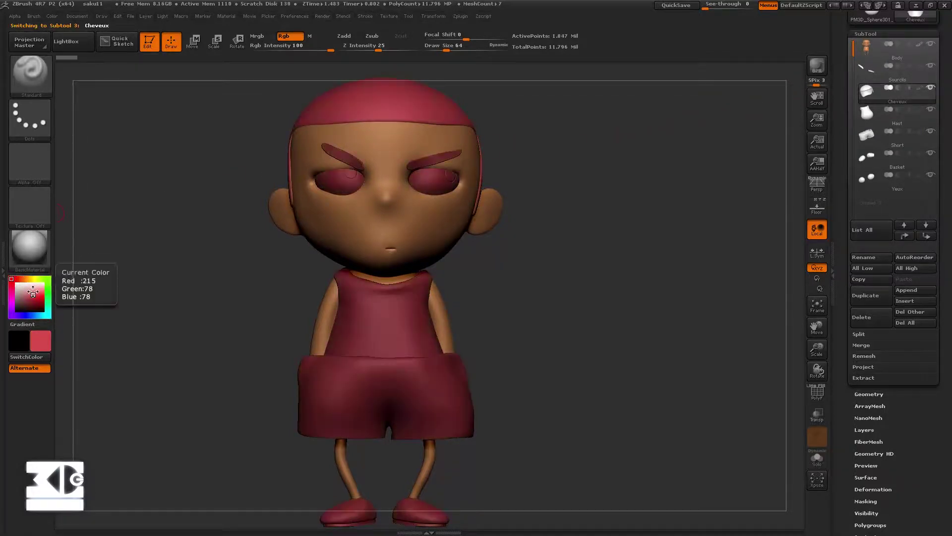
pyautogui.moveTo(33, 295); pyautogui.dragTo(41, 297)
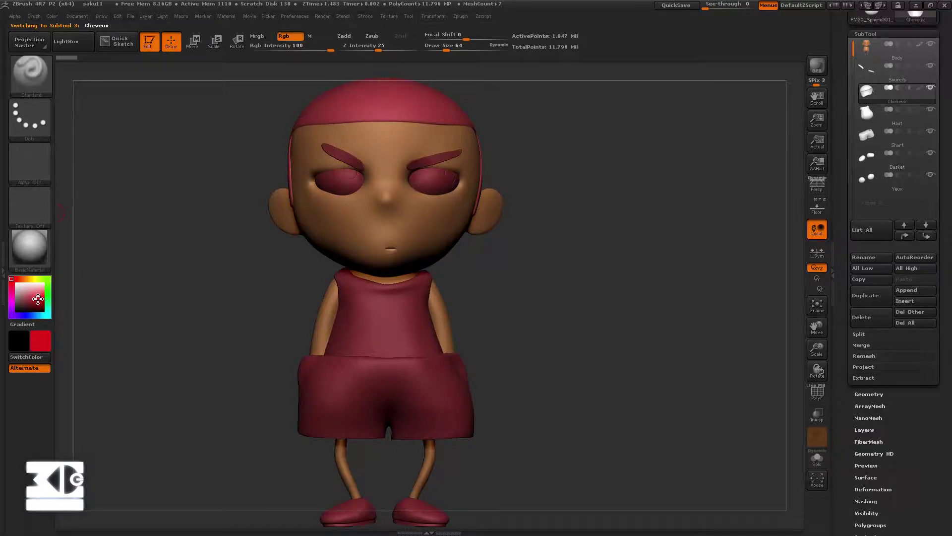
pyautogui.click(40, 296)
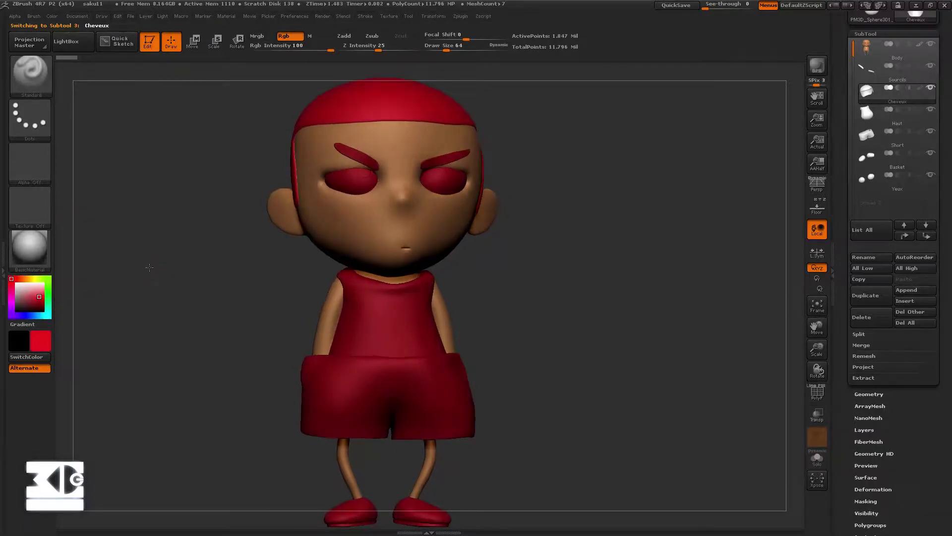
pyautogui.click(38, 296)
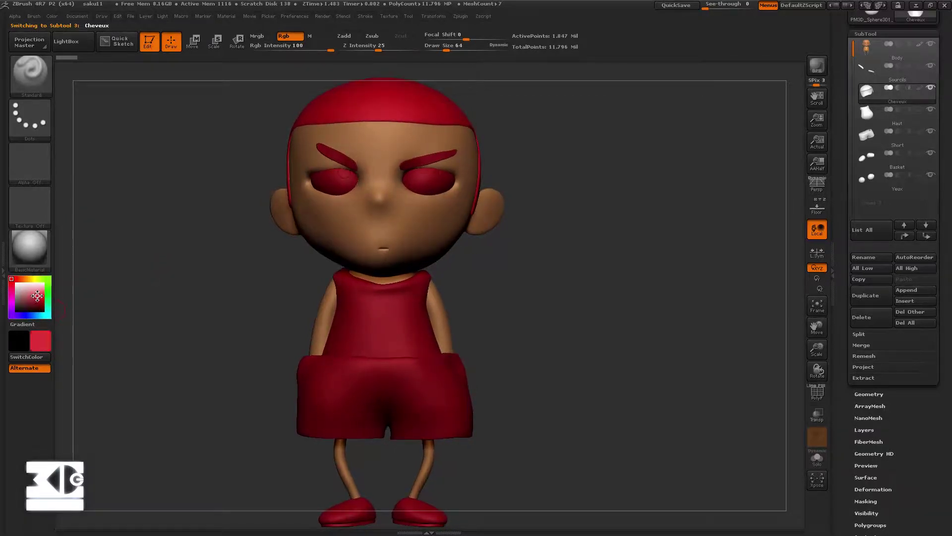
pyautogui.click(43, 334)
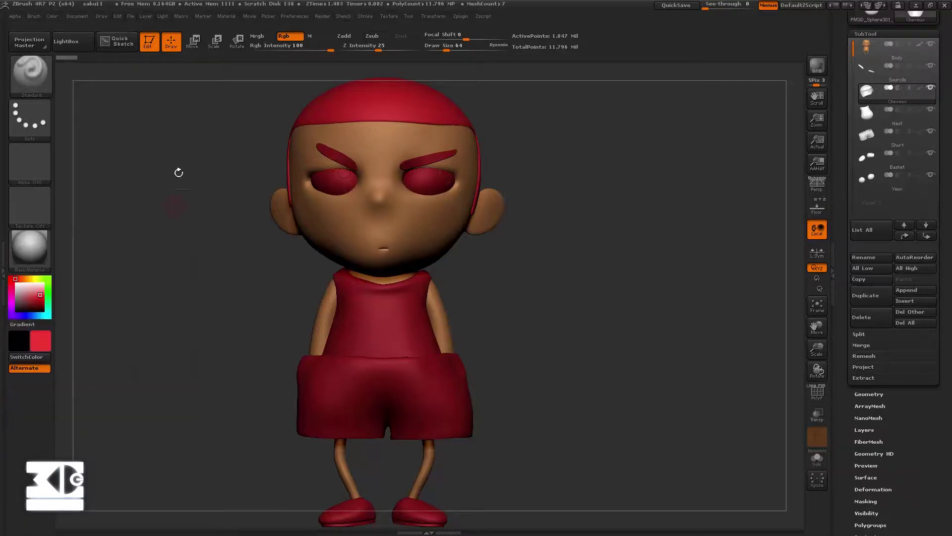
pyautogui.moveTo(179, 170)
pyautogui.mouseDown()
pyautogui.moveTo(160, 129)
pyautogui.moveTo(164, 137)
pyautogui.moveTo(165, 19)
pyautogui.mouseUp()
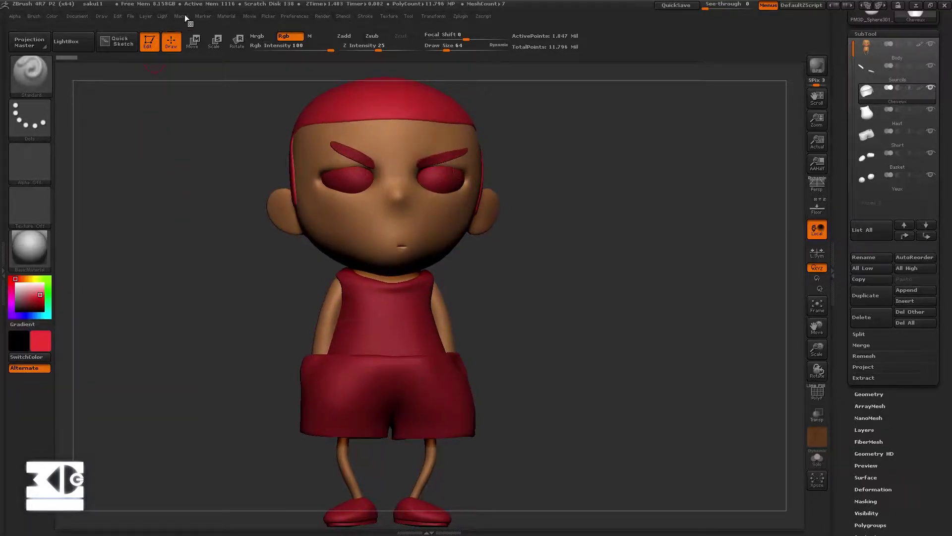
pyautogui.click(57, 15)
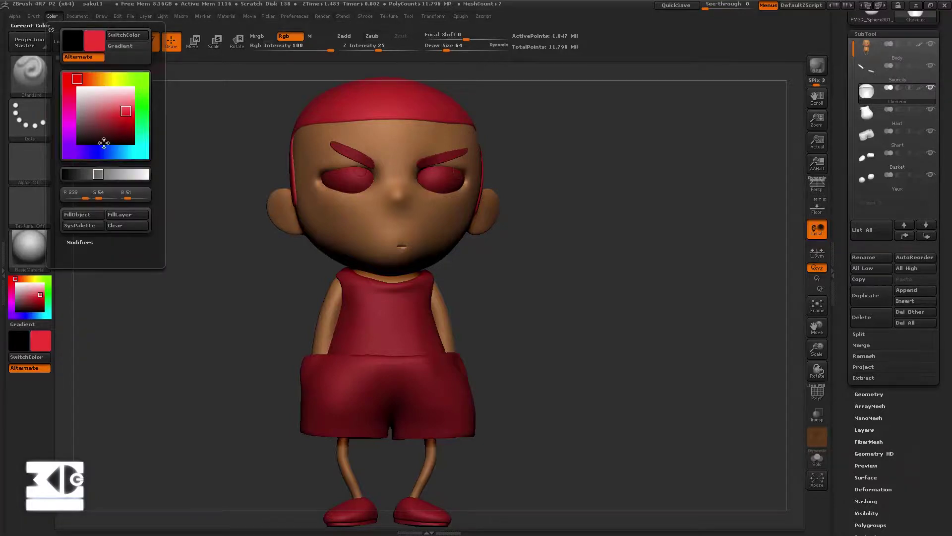
pyautogui.click(88, 218)
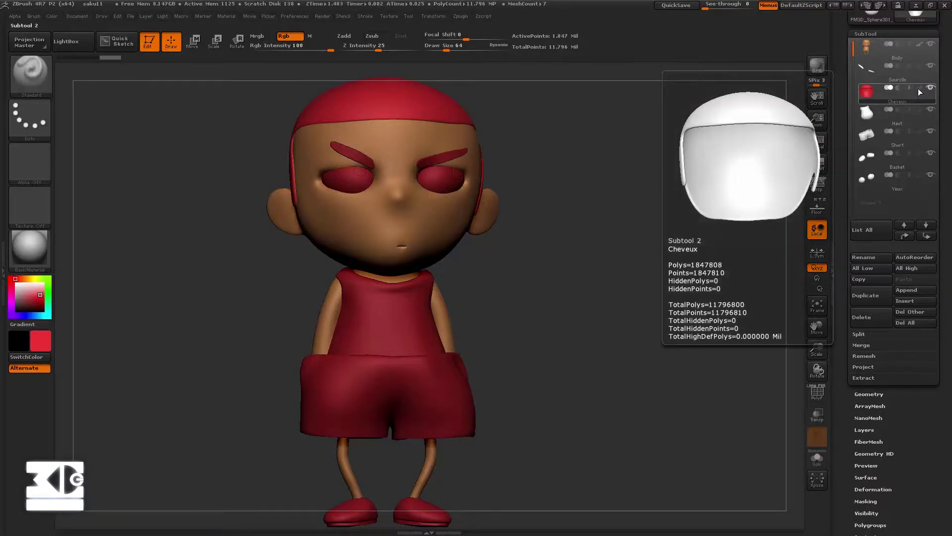
pyautogui.moveTo(900, 91)
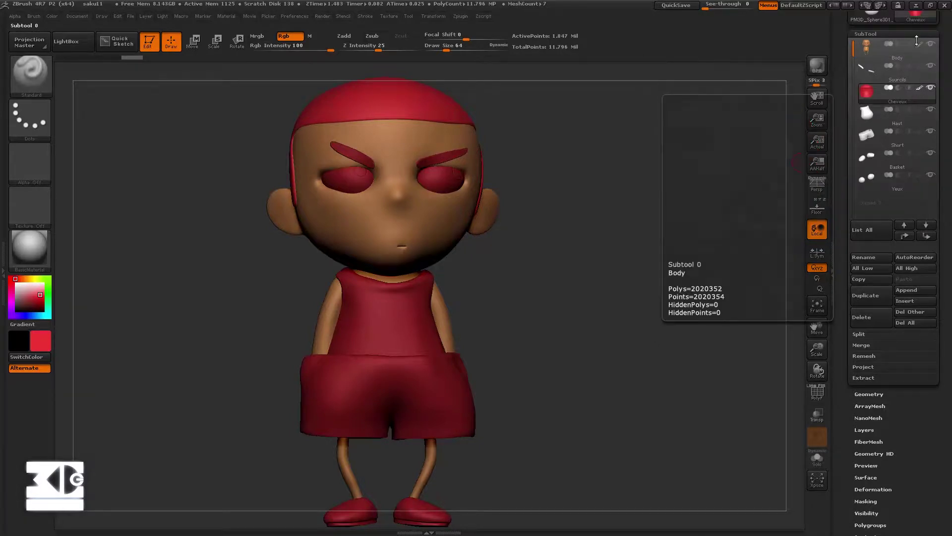
# Toggle colorize on the Body, Haut, Short, Basket and Yeux rows, then reselect Body
pyautogui.click(918, 43)
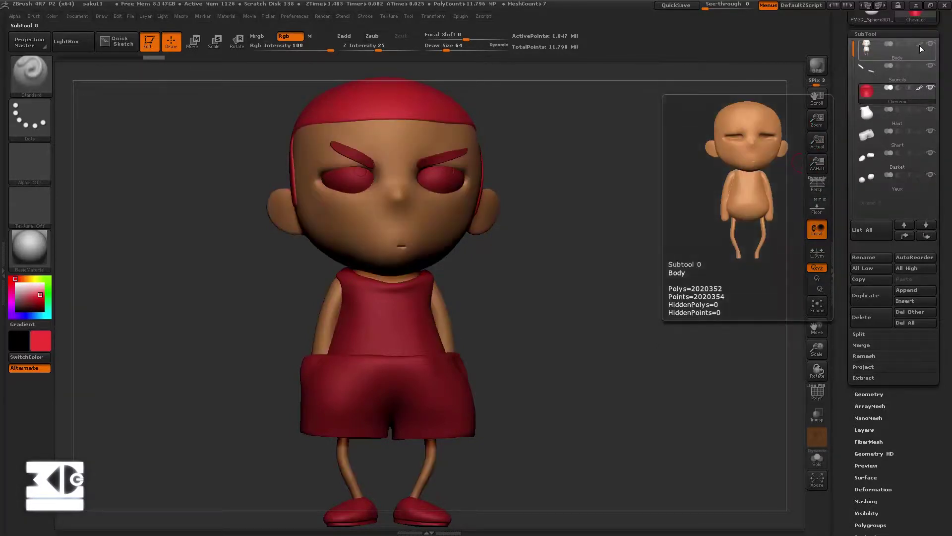
pyautogui.click(917, 43)
pyautogui.moveTo(735, 137); pyautogui.dragTo(751, 149)
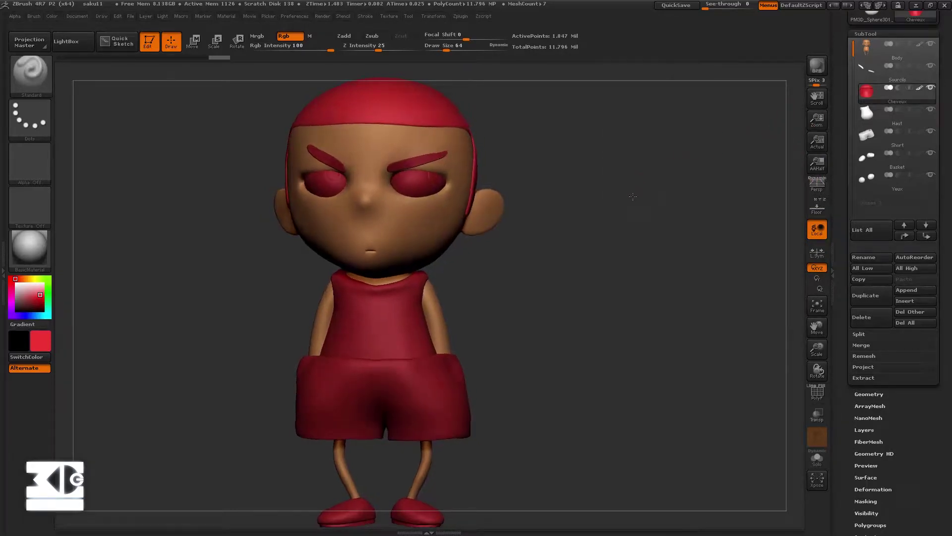
pyautogui.moveTo(892, 113)
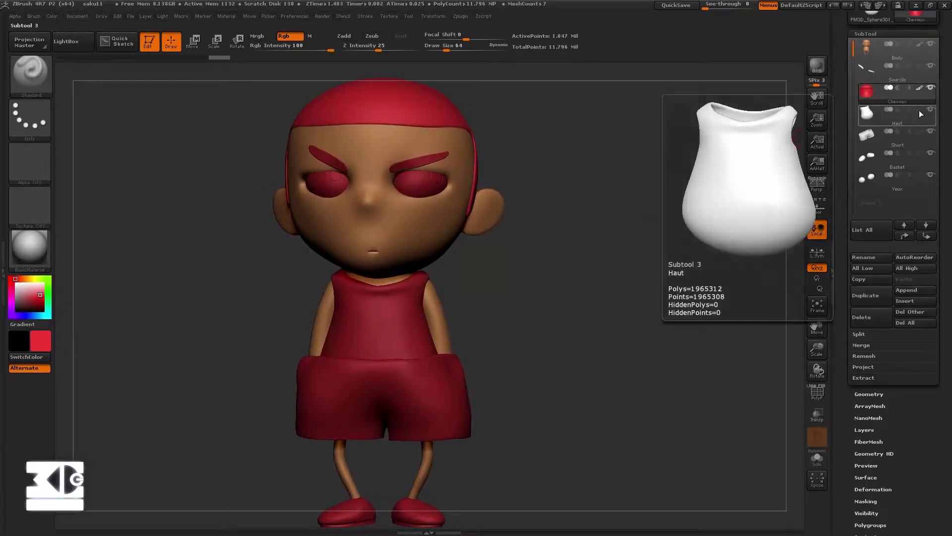
pyautogui.click(921, 112)
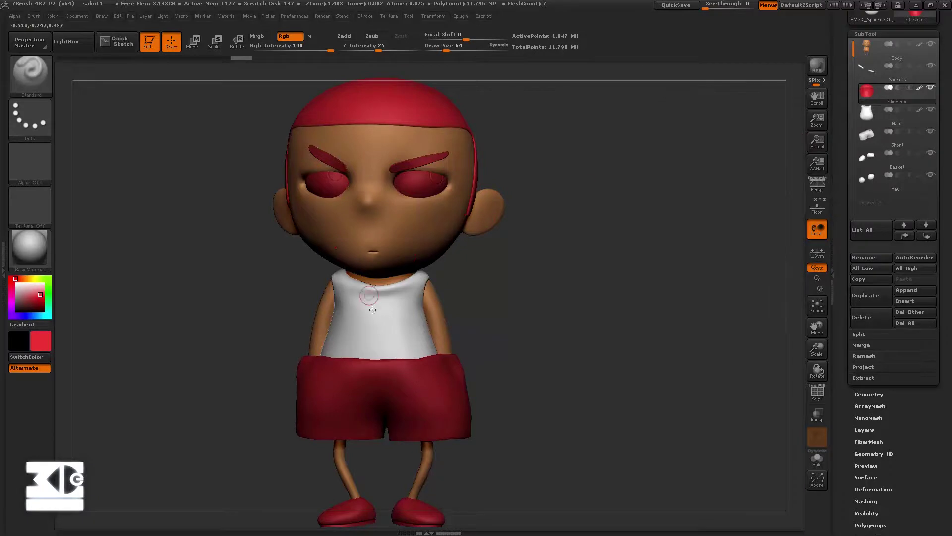
pyautogui.click(919, 131)
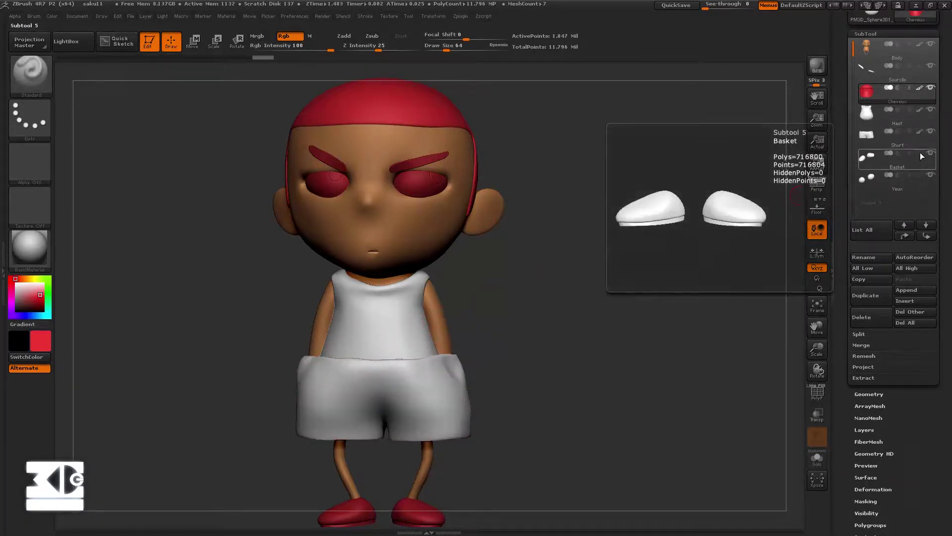
pyautogui.click(918, 153)
pyautogui.click(918, 175)
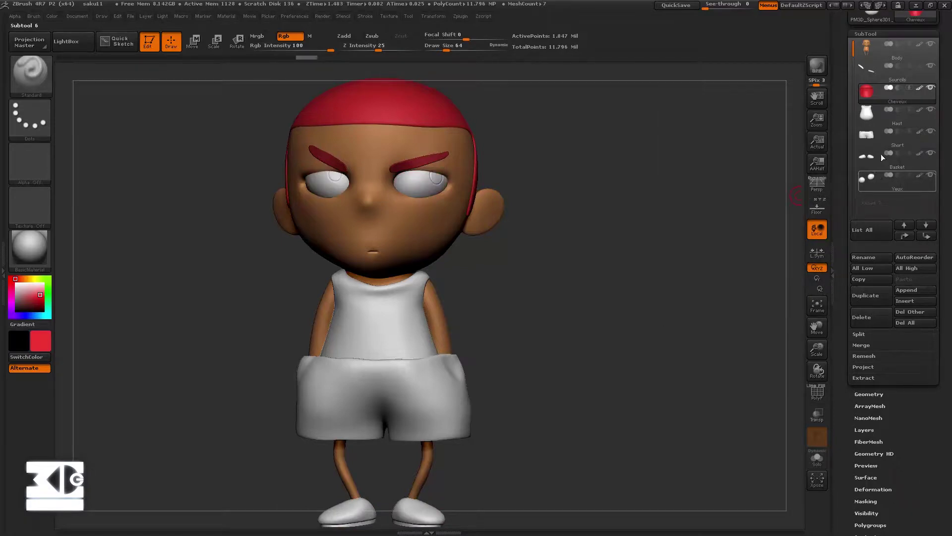
pyautogui.moveTo(635, 240); pyautogui.dragTo(587, 245)
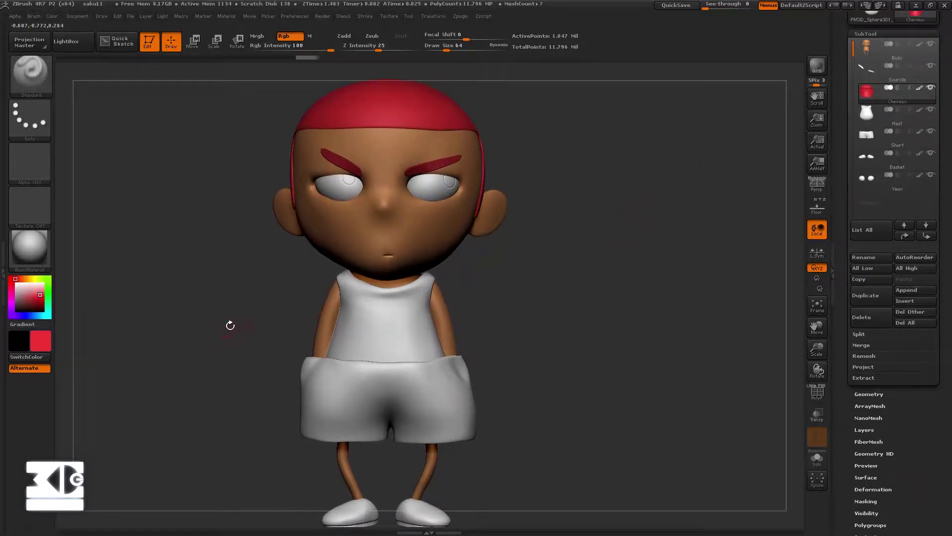
pyautogui.click(906, 45)
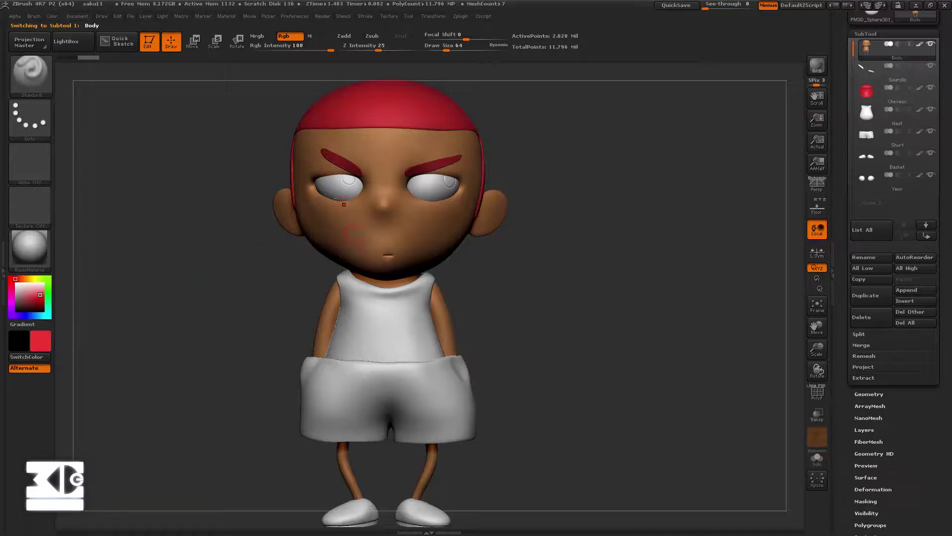
# Refill the Body with a darker, warmer orange skin tone (R 222, G 148, B 83)
pyautogui.press('c')
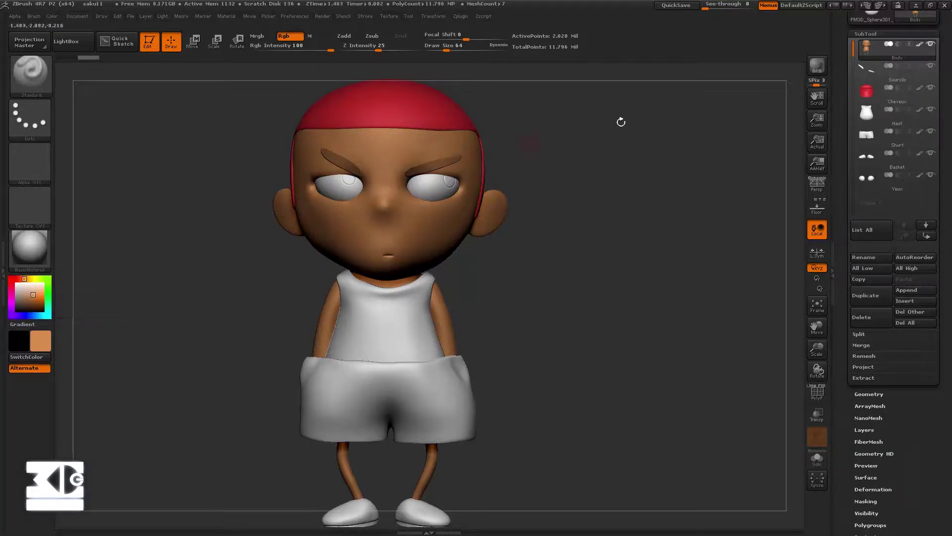
pyautogui.click(920, 66)
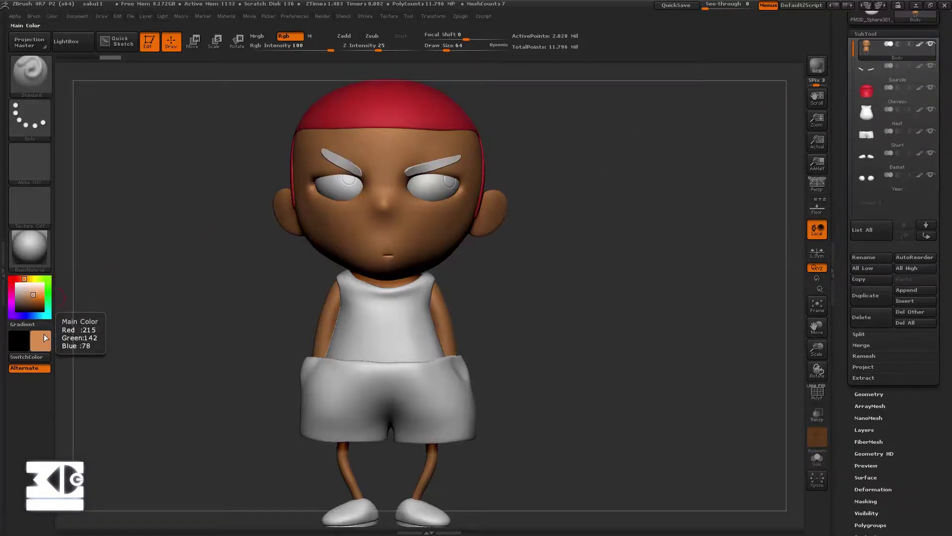
pyautogui.click(44, 309)
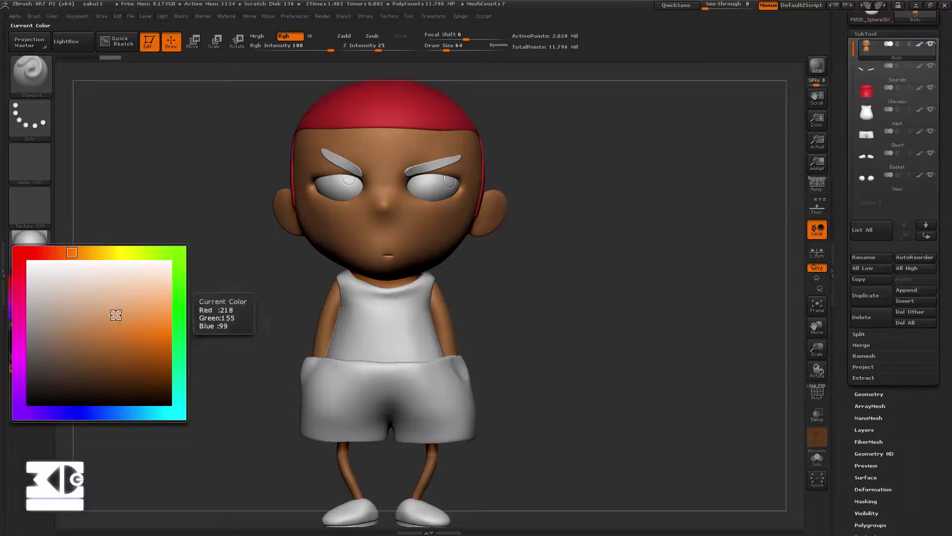
pyautogui.click(113, 311)
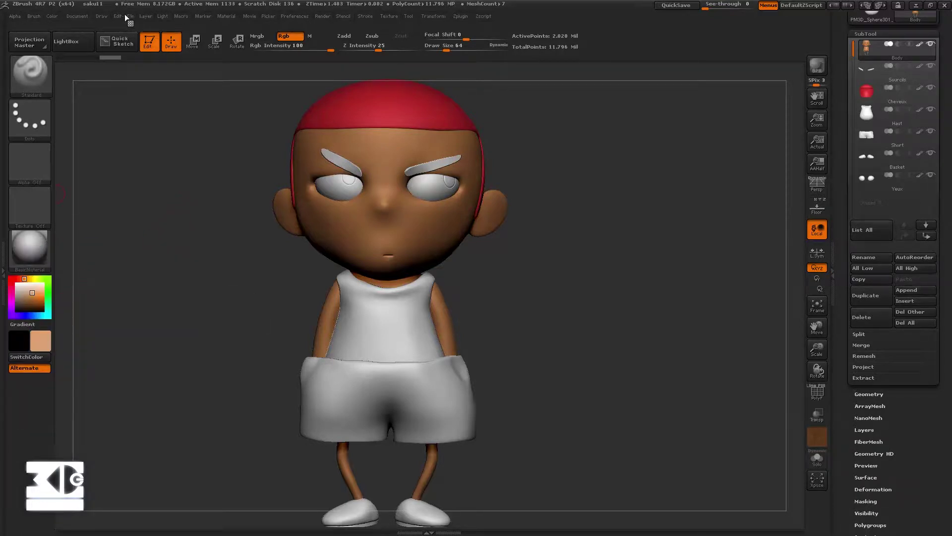
pyautogui.click(54, 15)
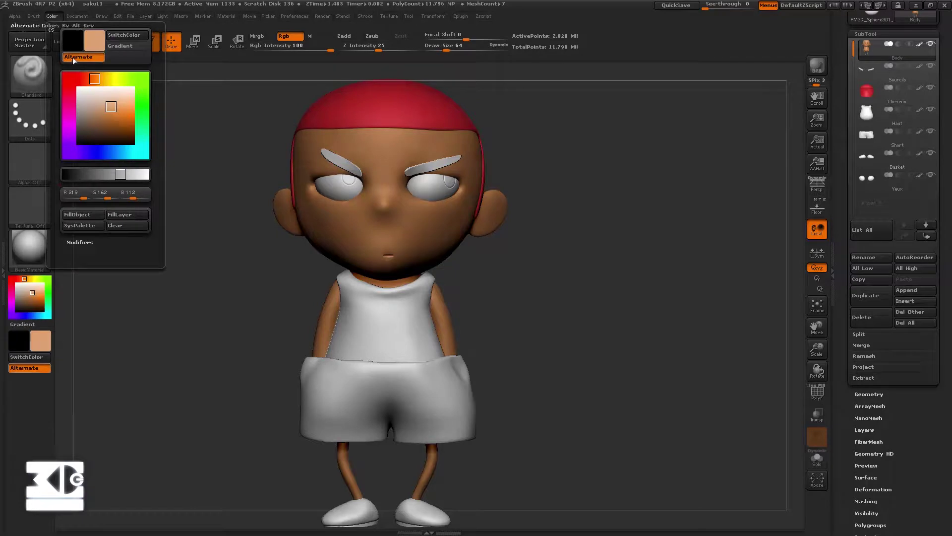
pyautogui.click(91, 214)
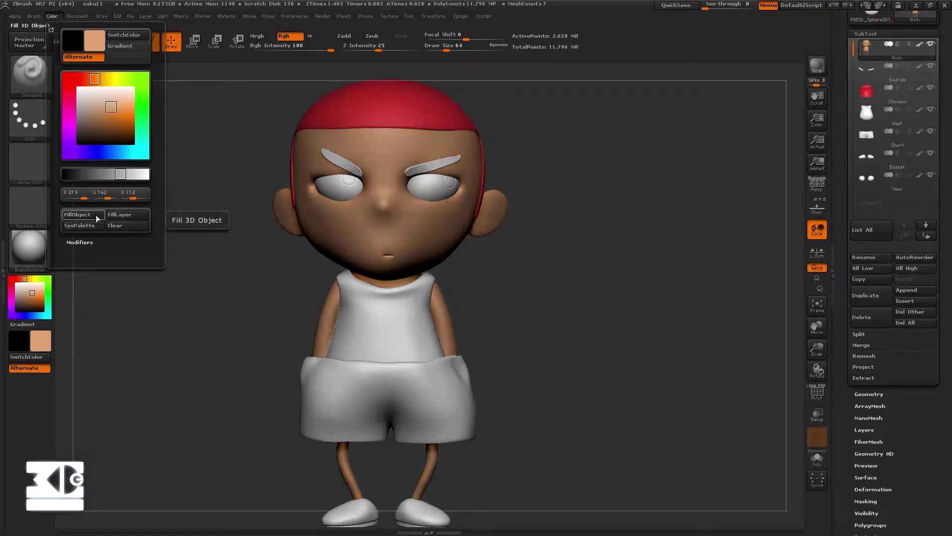
pyautogui.moveTo(109, 107); pyautogui.dragTo(116, 110)
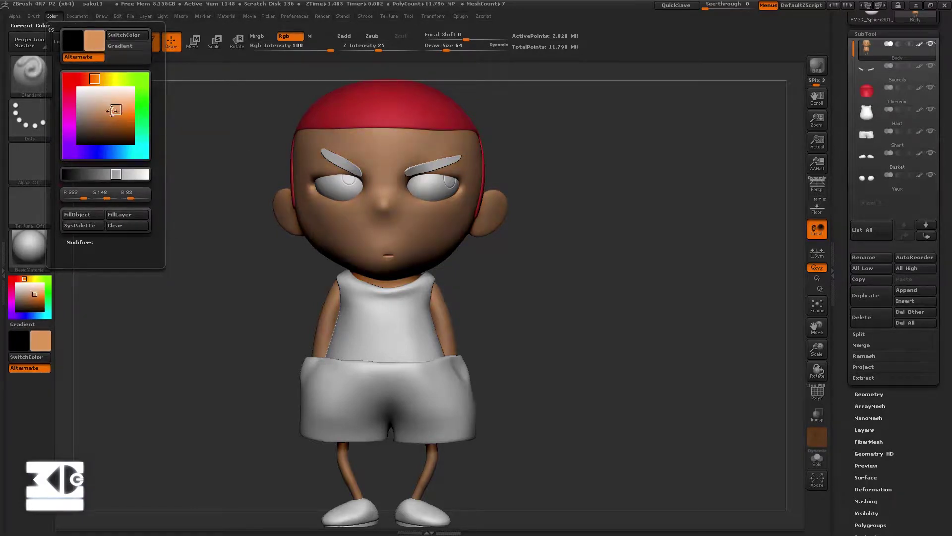
pyautogui.click(92, 215)
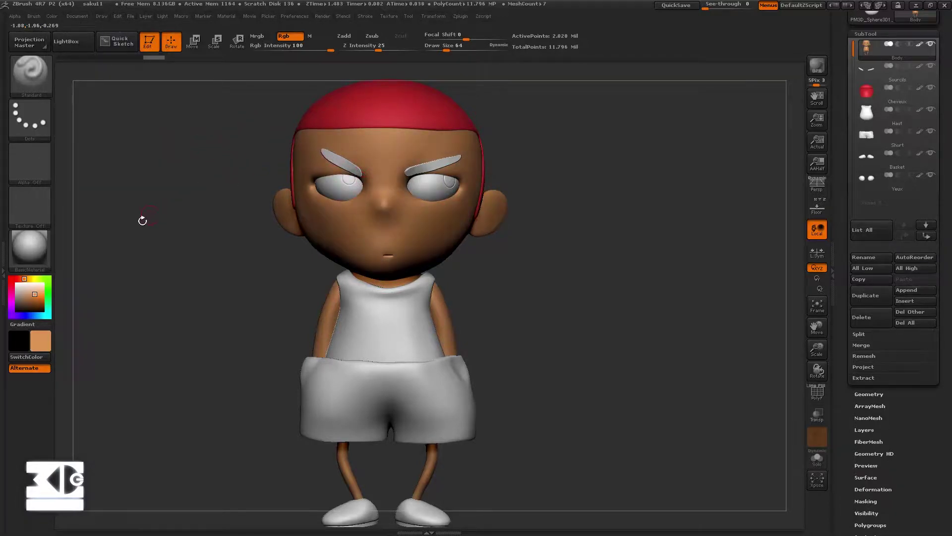
pyautogui.moveTo(204, 234); pyautogui.dragTo(280, 248)
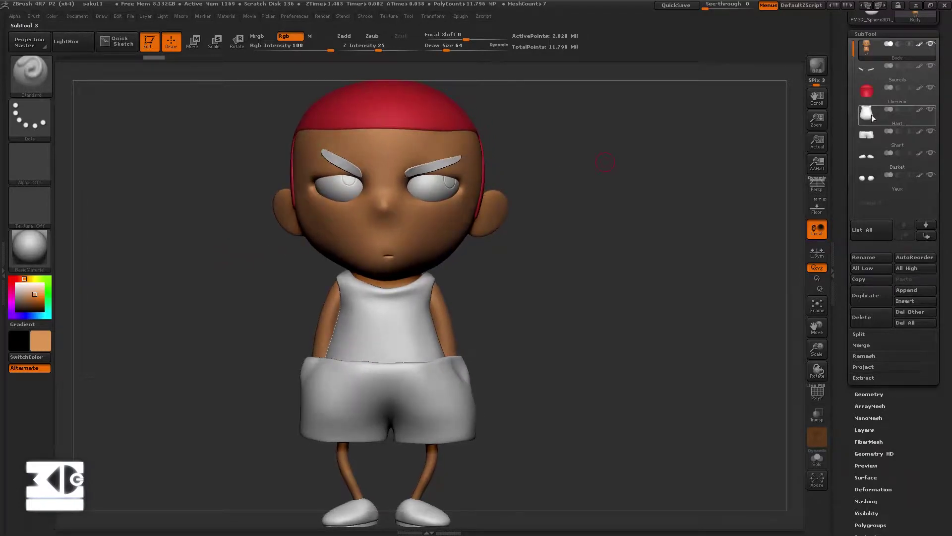
# Select Haut, pick a strong red and paint the shirt at Draw Size 362
pyautogui.click(873, 117)
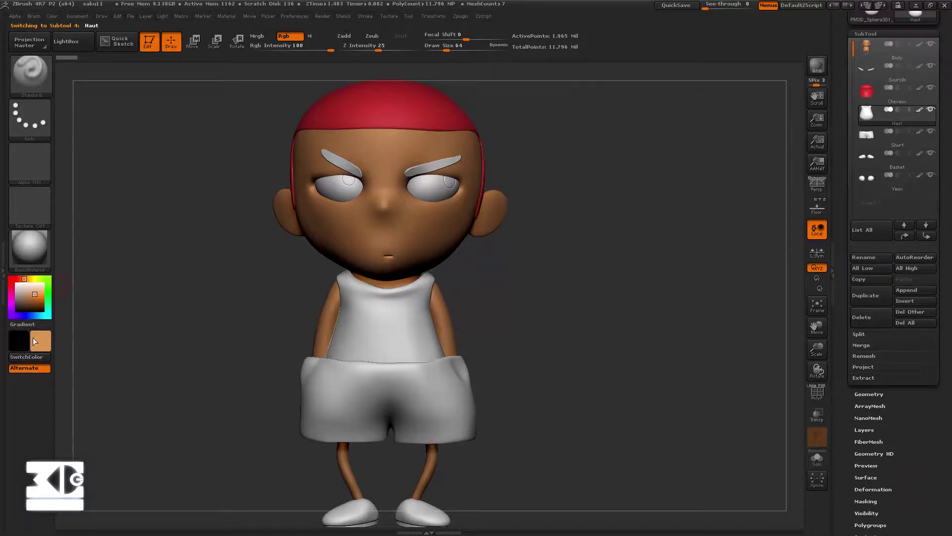
pyautogui.click(12, 279)
pyautogui.moveTo(39, 298); pyautogui.dragTo(41, 298)
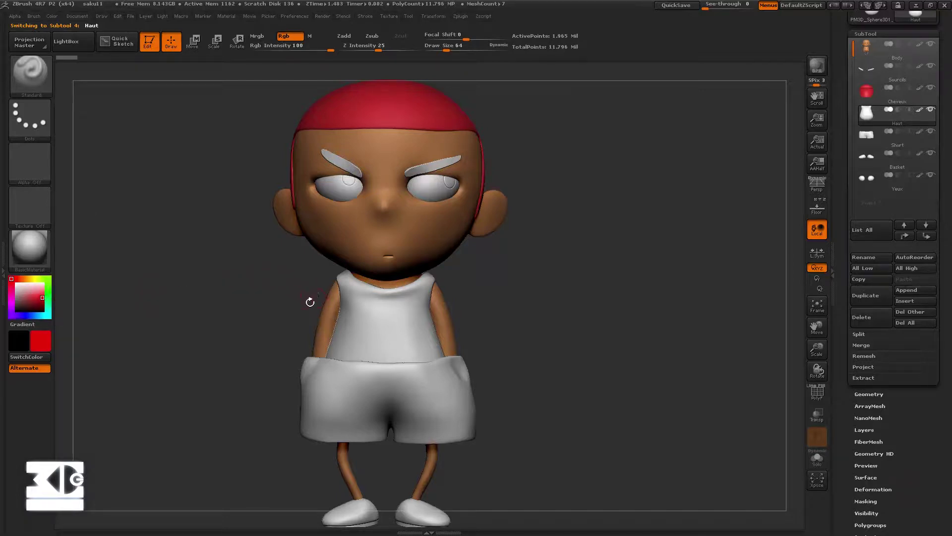
pyautogui.press('s')
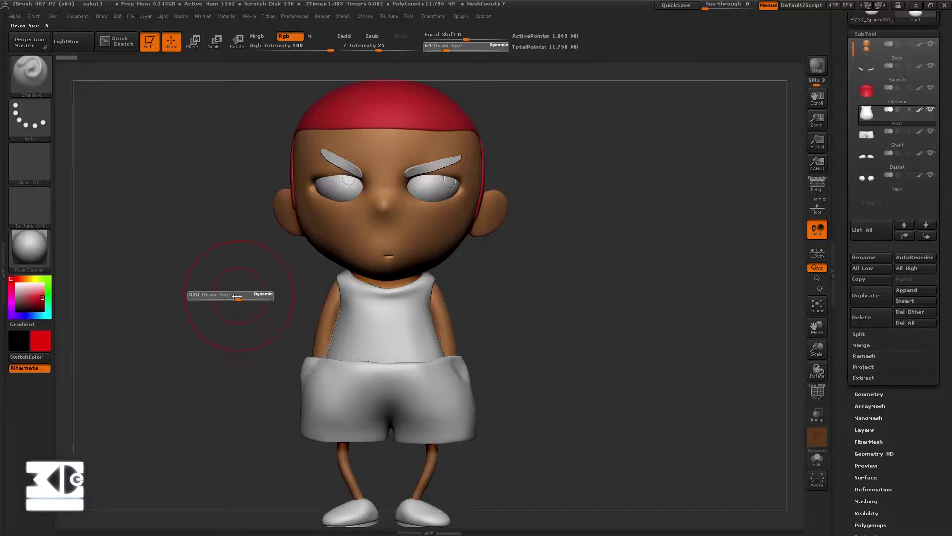
pyautogui.moveTo(237, 296); pyautogui.dragTo(234, 296)
pyautogui.moveTo(357, 318)
pyautogui.mouseDown()
pyautogui.moveTo(396, 326)
pyautogui.moveTo(377, 322)
pyautogui.mouseUp()
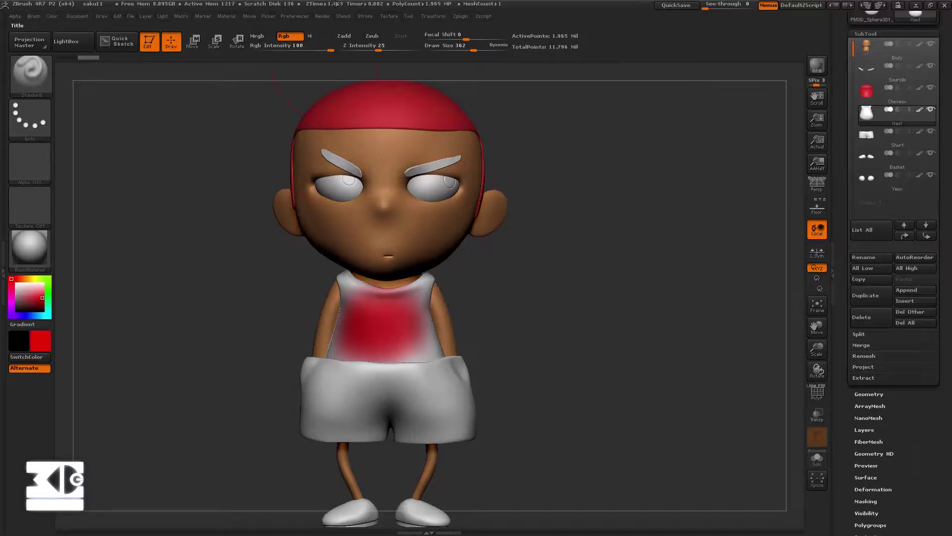
pyautogui.click(363, 16)
pyautogui.click(389, 157)
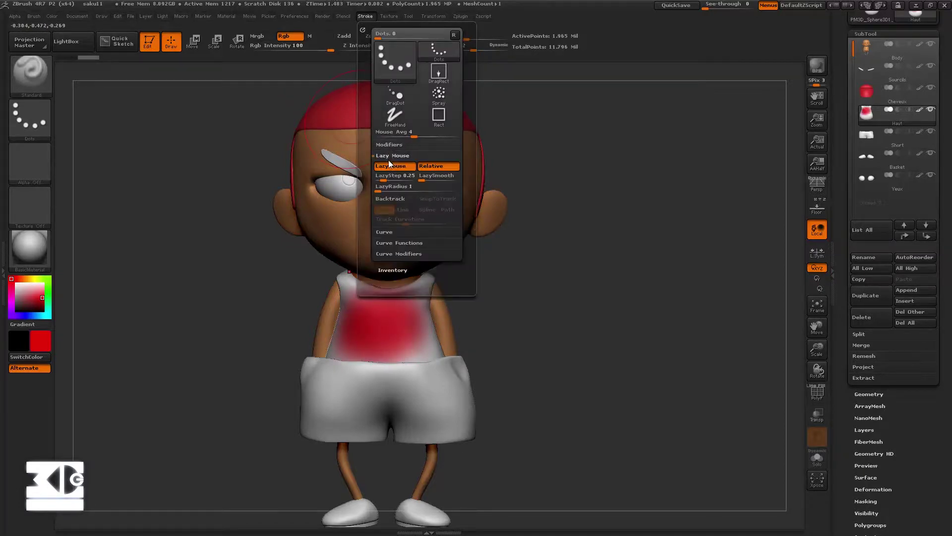
pyautogui.moveTo(372, 317)
pyautogui.mouseDown()
pyautogui.moveTo(407, 342)
pyautogui.moveTo(422, 282)
pyautogui.moveTo(345, 304)
pyautogui.moveTo(333, 347)
pyautogui.moveTo(343, 360)
pyautogui.moveTo(429, 339)
pyautogui.mouseUp()
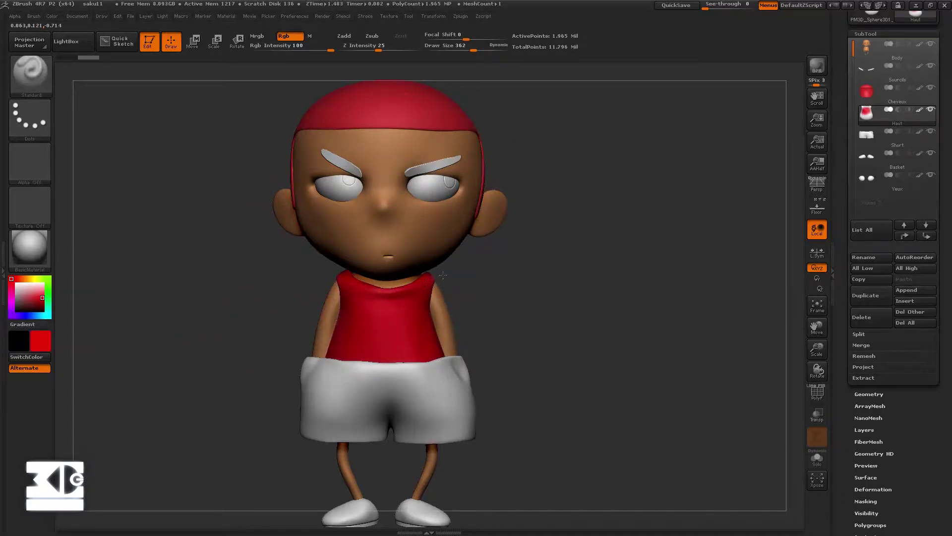
pyautogui.moveTo(900, 113)
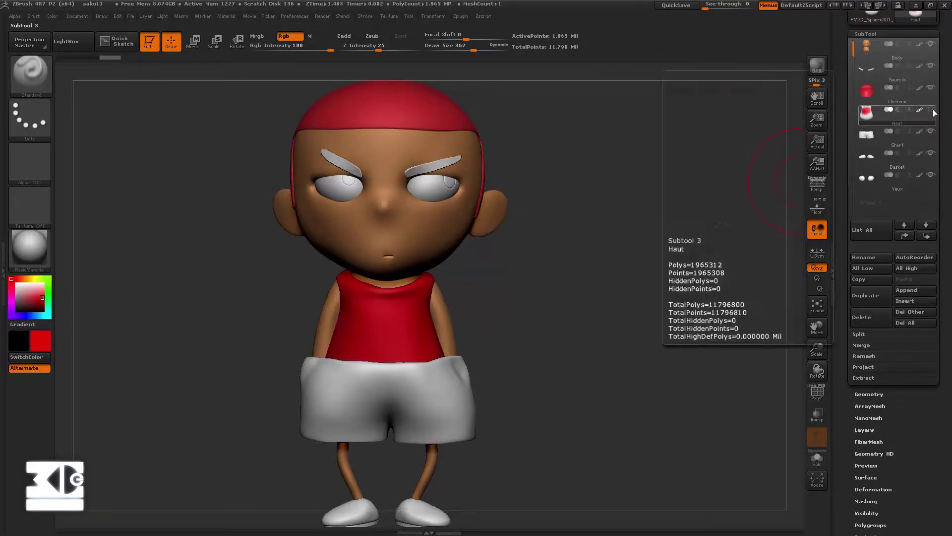
# Solo the tank top and paint its remaining grey areas red, checking every side
pyautogui.keyDown('shift'); pyautogui.click(931, 110); pyautogui.keyUp('shift')
pyautogui.moveTo(504, 274)
pyautogui.mouseDown()
pyautogui.moveTo(527, 284)
pyautogui.moveTo(535, 276)
pyautogui.mouseUp()
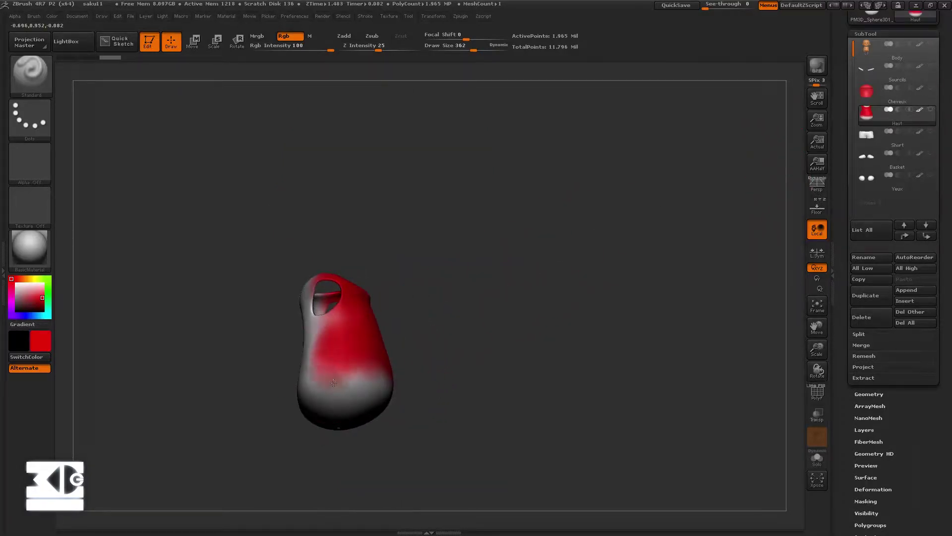
pyautogui.moveTo(333, 383); pyautogui.dragTo(393, 391)
pyautogui.moveTo(306, 400); pyautogui.dragTo(314, 283)
pyautogui.moveTo(317, 233); pyautogui.dragTo(352, 280)
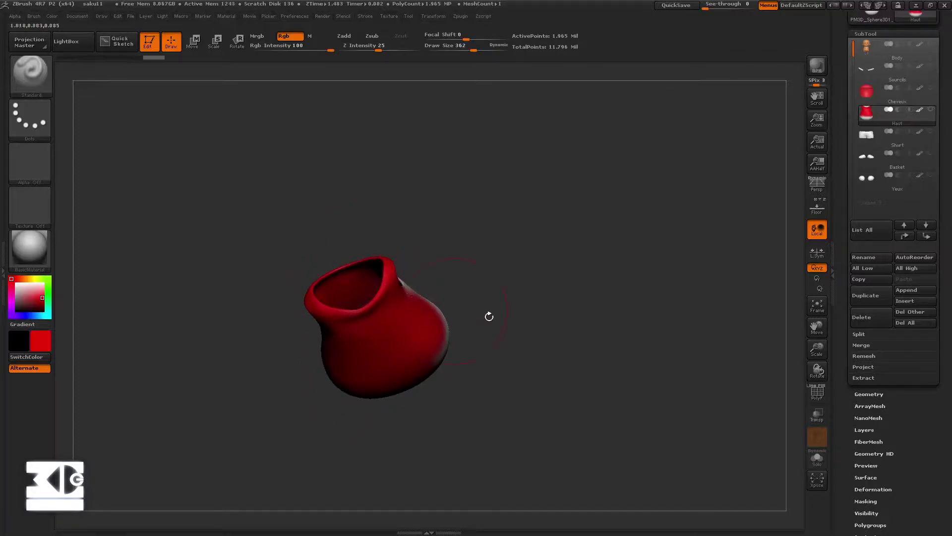
pyautogui.moveTo(489, 315)
pyautogui.mouseDown()
pyautogui.moveTo(371, 297)
pyautogui.moveTo(318, 323)
pyautogui.moveTo(347, 262)
pyautogui.moveTo(386, 355)
pyautogui.mouseUp()
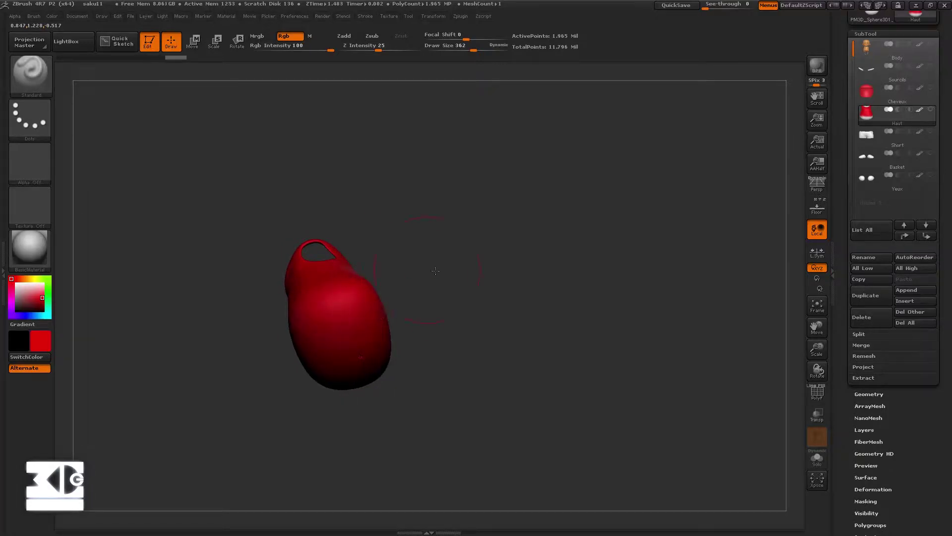
pyautogui.moveTo(435, 271); pyautogui.dragTo(384, 274)
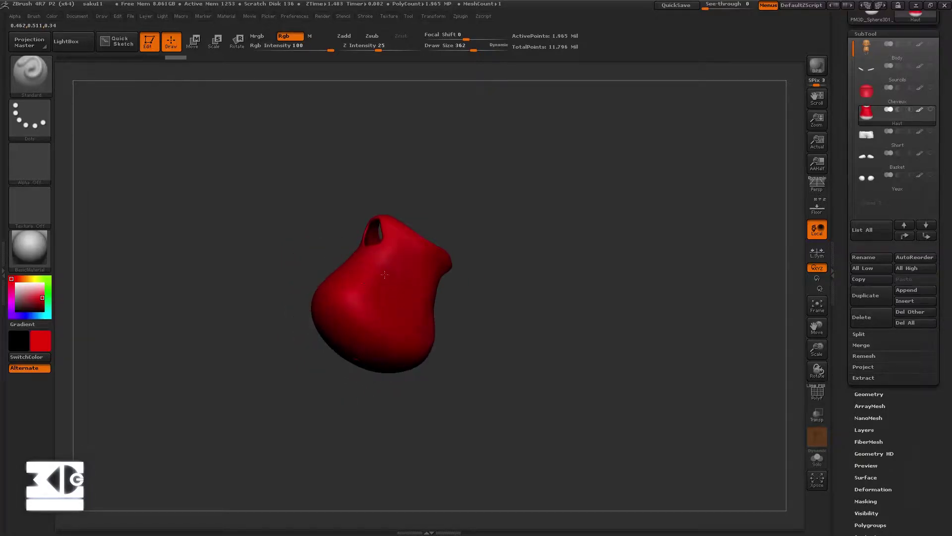
pyautogui.moveTo(244, 277)
pyautogui.mouseDown()
pyautogui.moveTo(294, 290)
pyautogui.moveTo(233, 302)
pyautogui.moveTo(280, 294)
pyautogui.mouseUp()
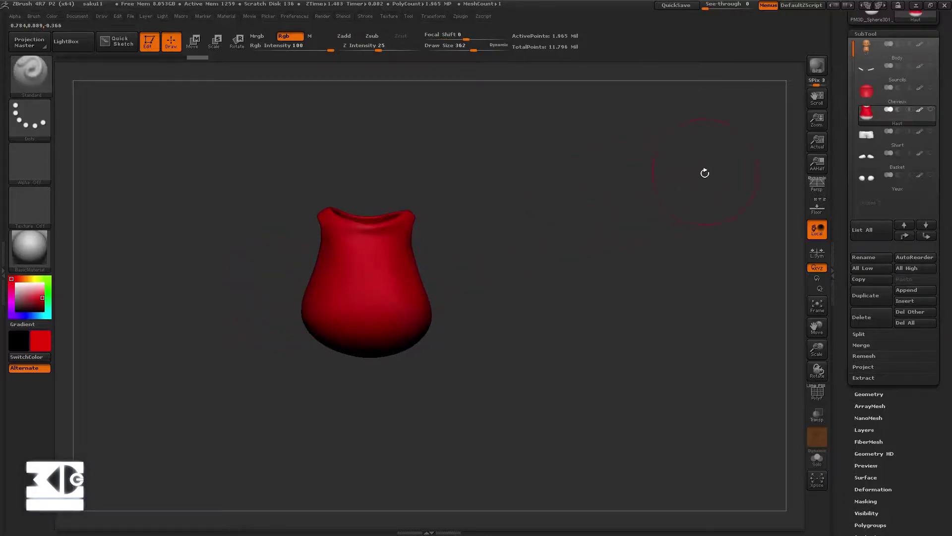
pyautogui.moveTo(722, 181); pyautogui.dragTo(719, 180)
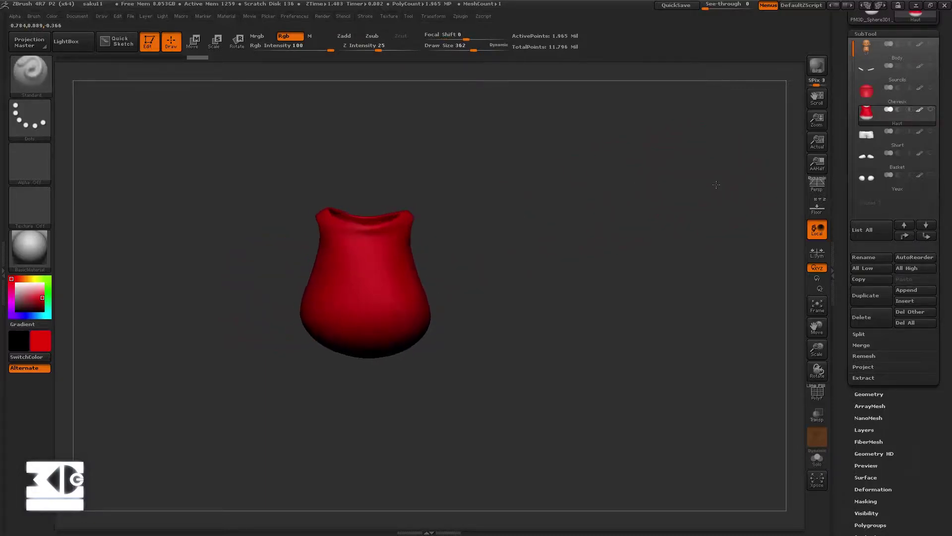
# Fill the Short subtool red (R 234, G 0, B 0), then select Basket and Yeux
pyautogui.click(864, 142)
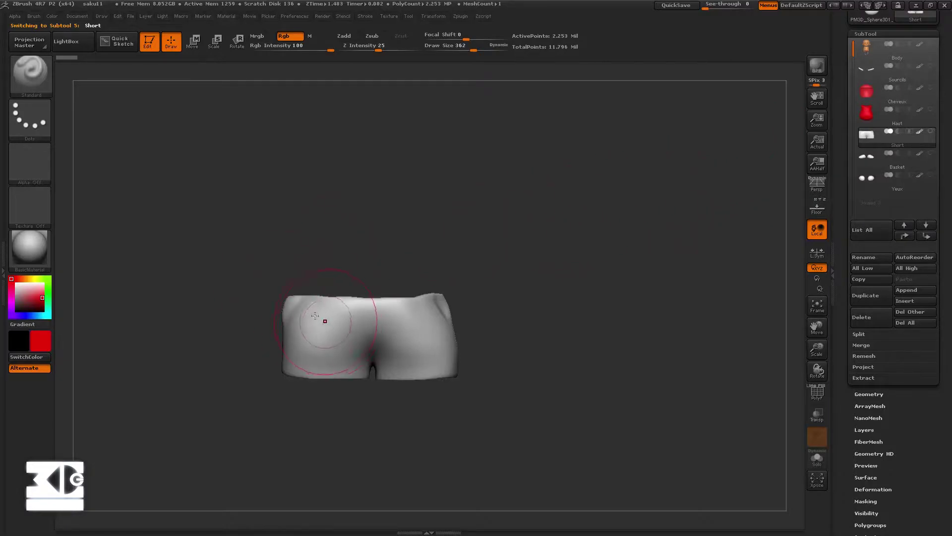
pyautogui.click(131, 17)
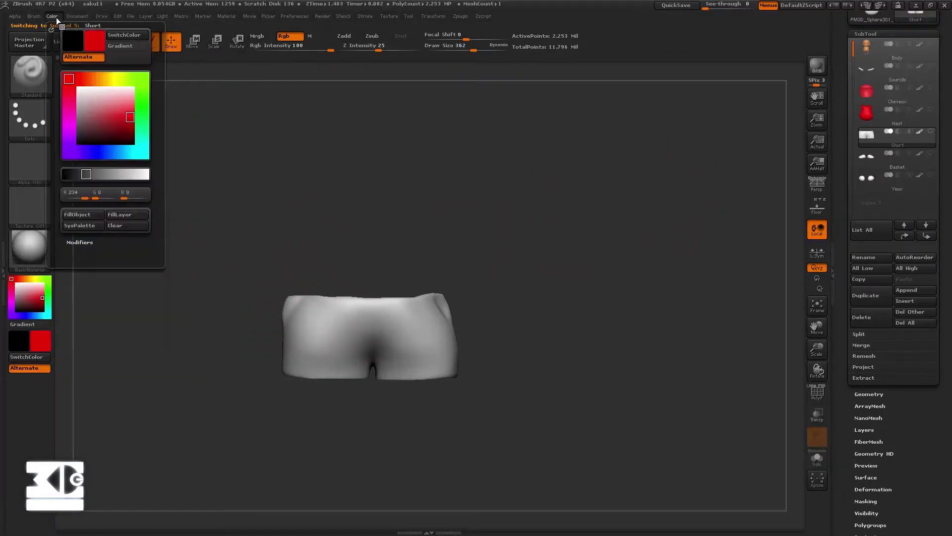
pyautogui.click(79, 215)
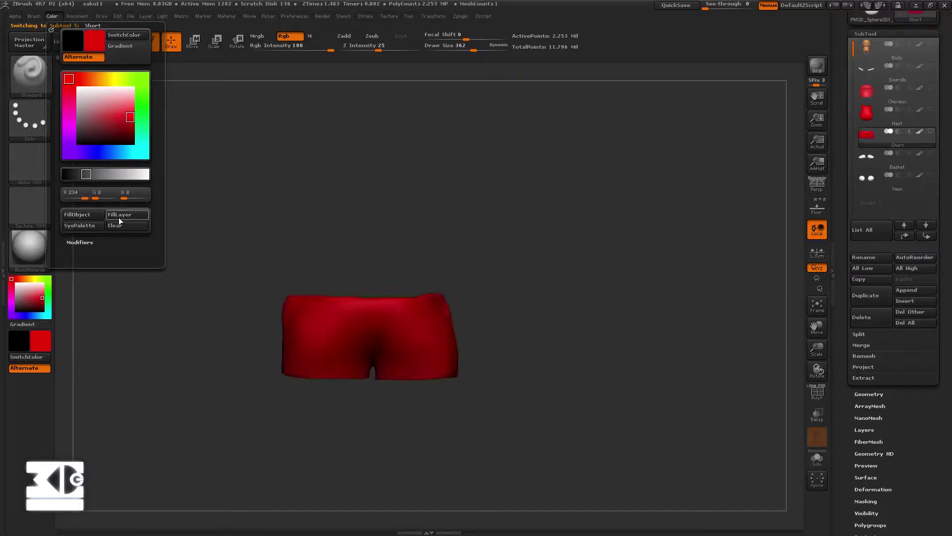
pyautogui.click(865, 158)
pyautogui.click(867, 183)
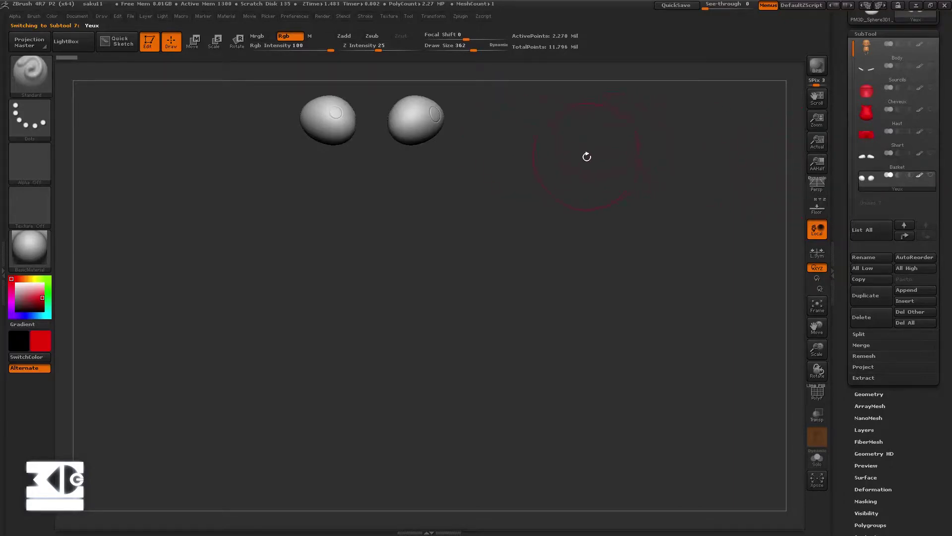
# Frame the eyes and paint a black pupil in the left eye at Draw Size 82
pyautogui.press('f')
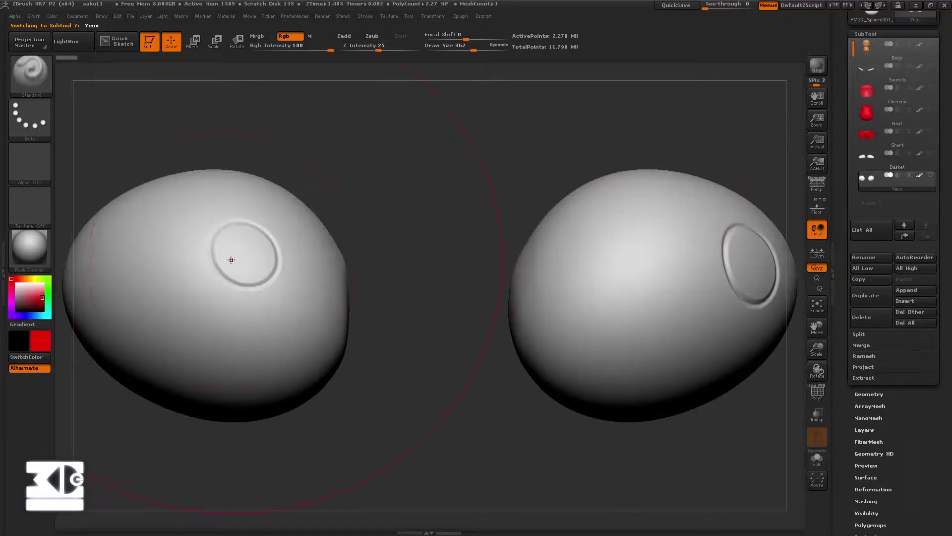
pyautogui.moveTo(231, 260); pyautogui.dragTo(238, 261)
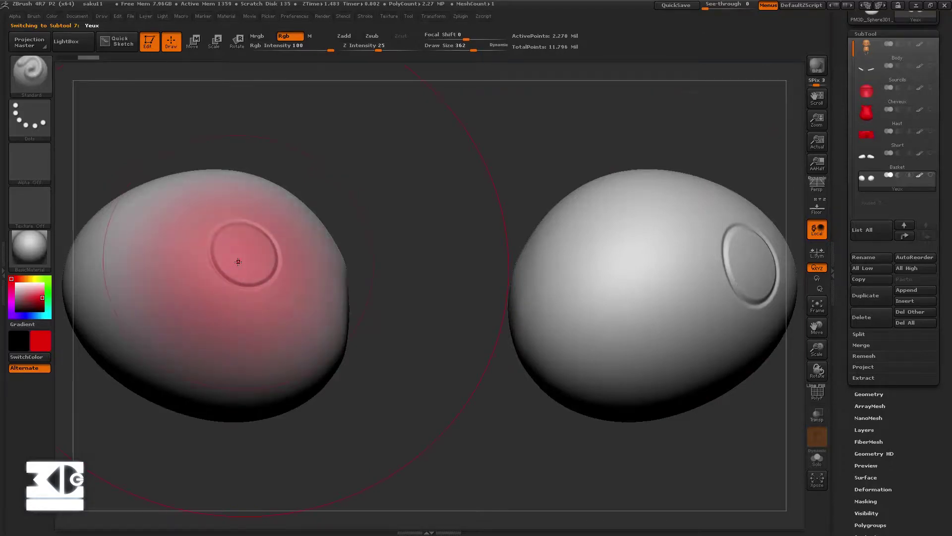
pyautogui.hotkey('ctrl', 'f')
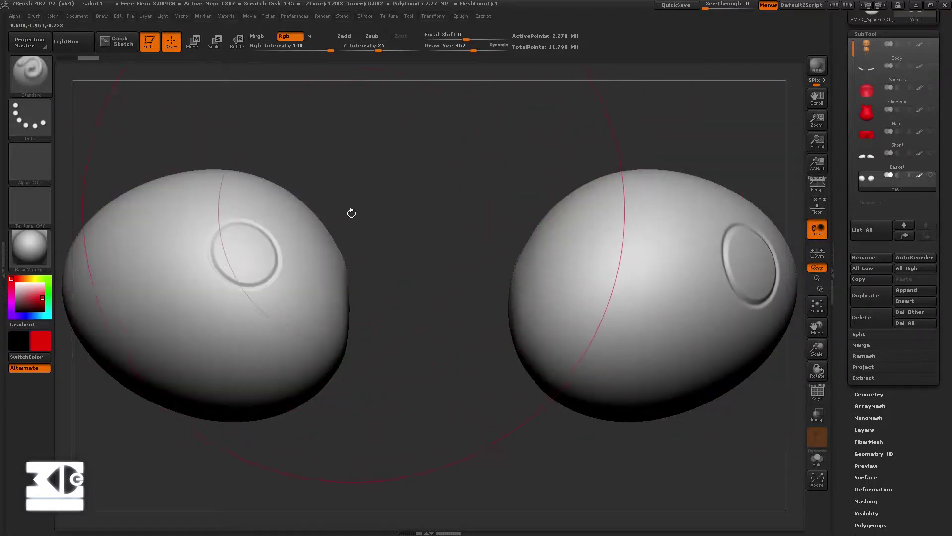
pyautogui.press('s')
pyautogui.moveTo(370, 214); pyautogui.dragTo(293, 247)
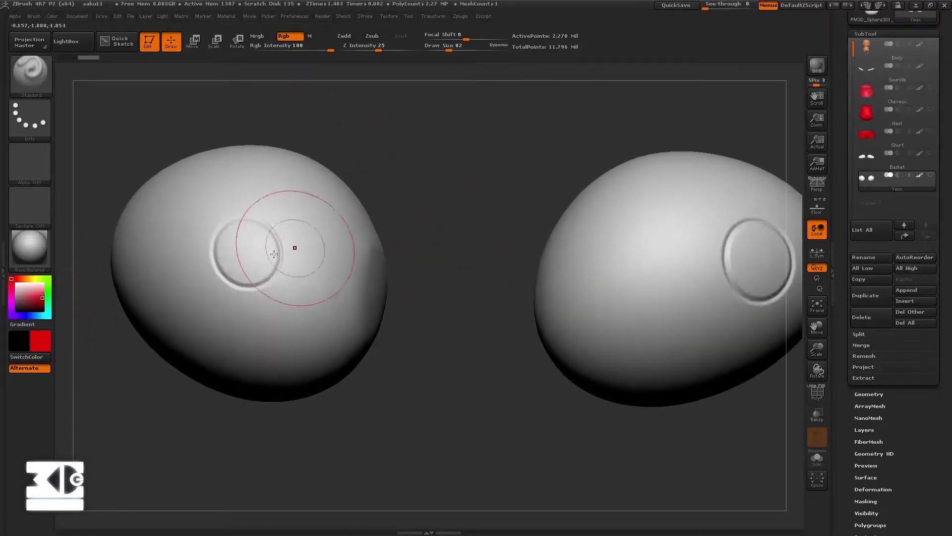
pyautogui.click(28, 356)
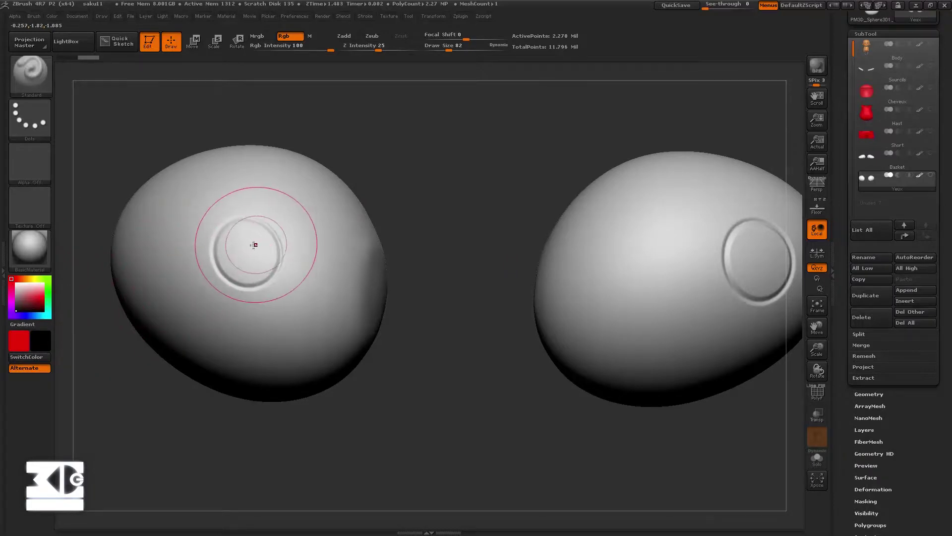
pyautogui.moveTo(243, 252)
pyautogui.mouseDown()
pyautogui.moveTo(248, 259)
pyautogui.moveTo(237, 246)
pyautogui.mouseUp()
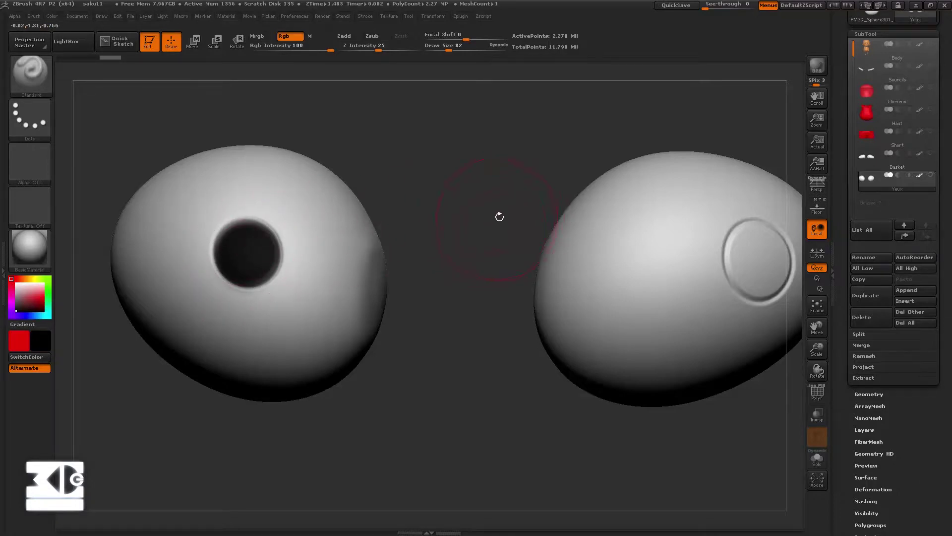
# Sculpt a recessed pupil into the second eye and turn Solo off to show everything
pyautogui.moveTo(500, 216)
pyautogui.mouseDown()
pyautogui.moveTo(646, 175)
pyautogui.moveTo(525, 219)
pyautogui.mouseUp()
pyautogui.moveTo(468, 261)
pyautogui.mouseDown()
pyautogui.moveTo(473, 249)
pyautogui.moveTo(459, 245)
pyautogui.mouseUp()
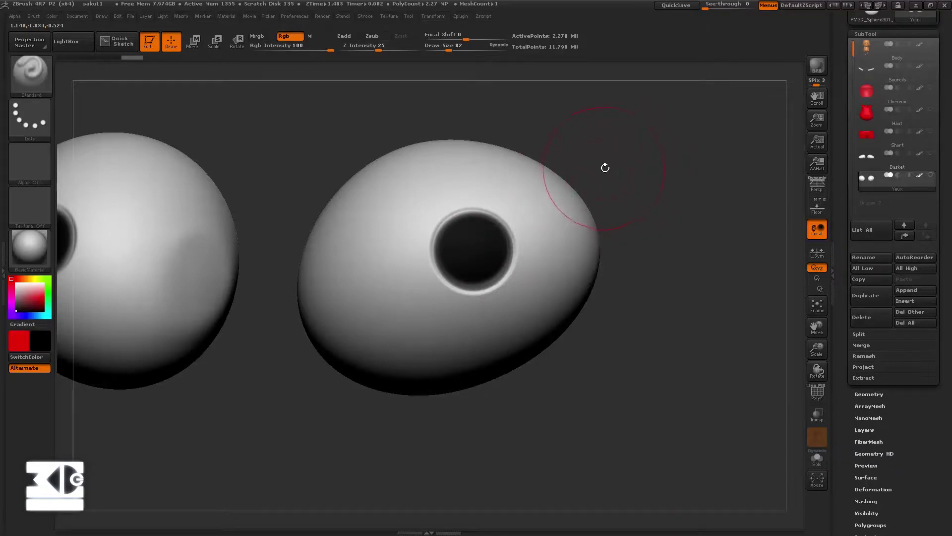
pyautogui.moveTo(605, 165); pyautogui.dragTo(520, 185)
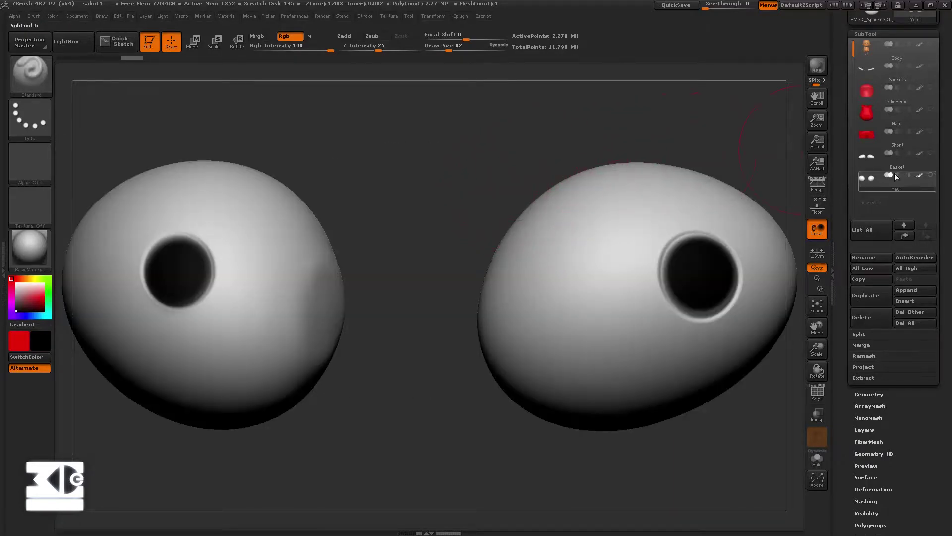
pyautogui.keyDown('shift'); pyautogui.click(932, 177); pyautogui.keyUp('shift')
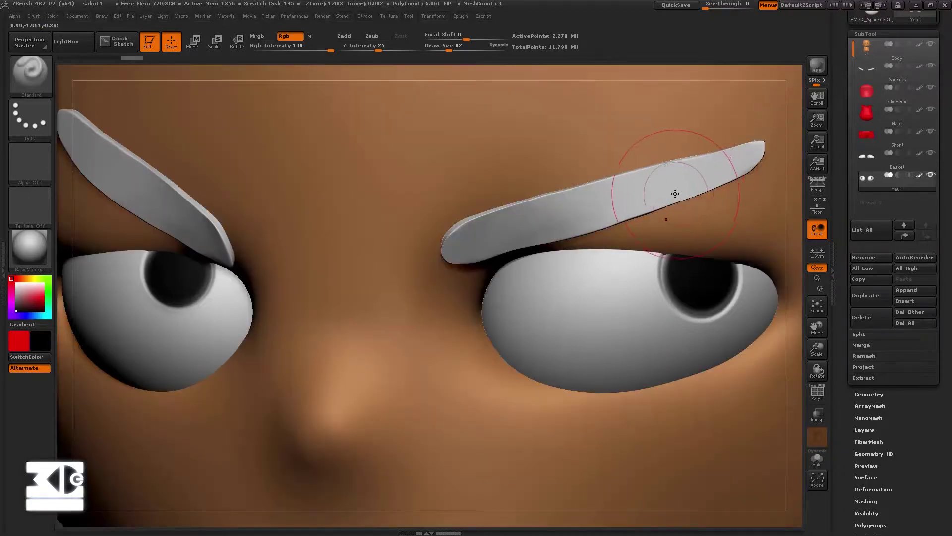
# Fill the Sourcils eyebrows solid black, then reselect the Body
pyautogui.press('f')
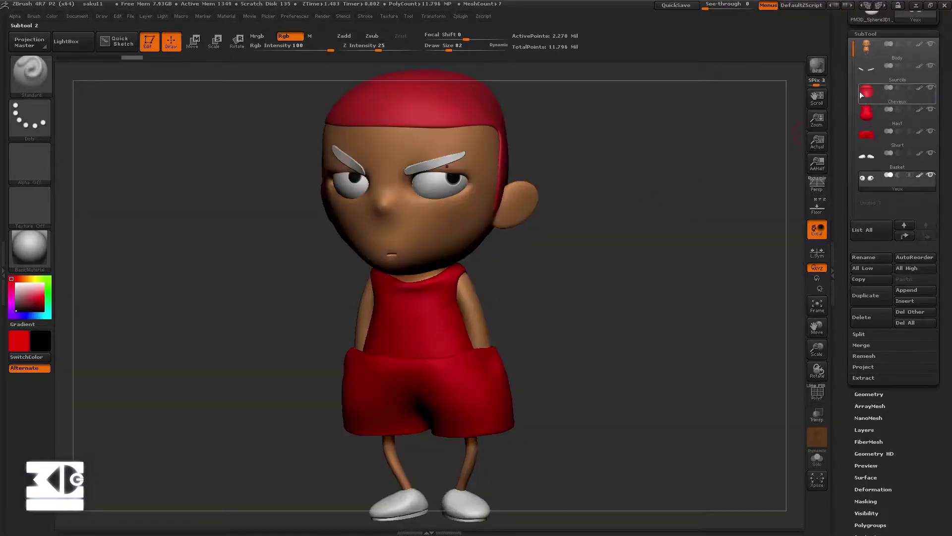
pyautogui.click(869, 77)
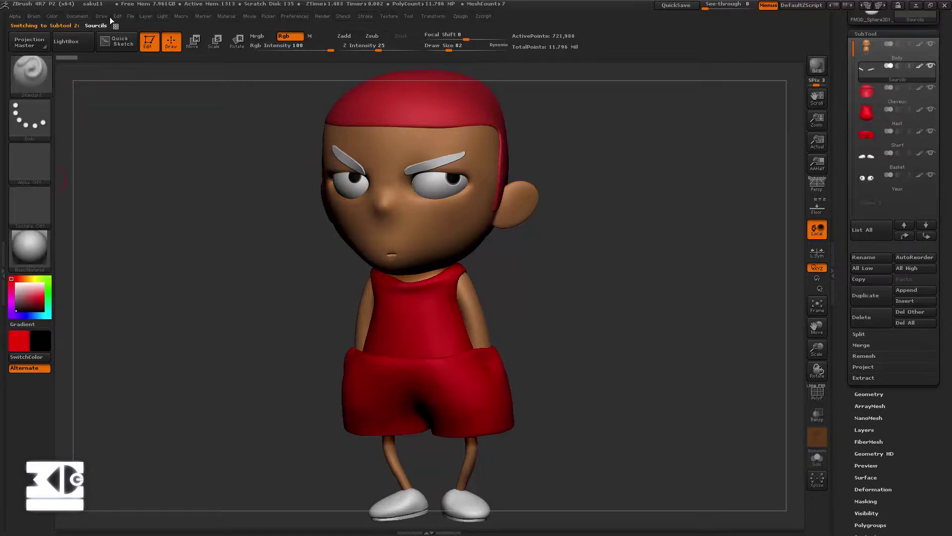
pyautogui.click(53, 16)
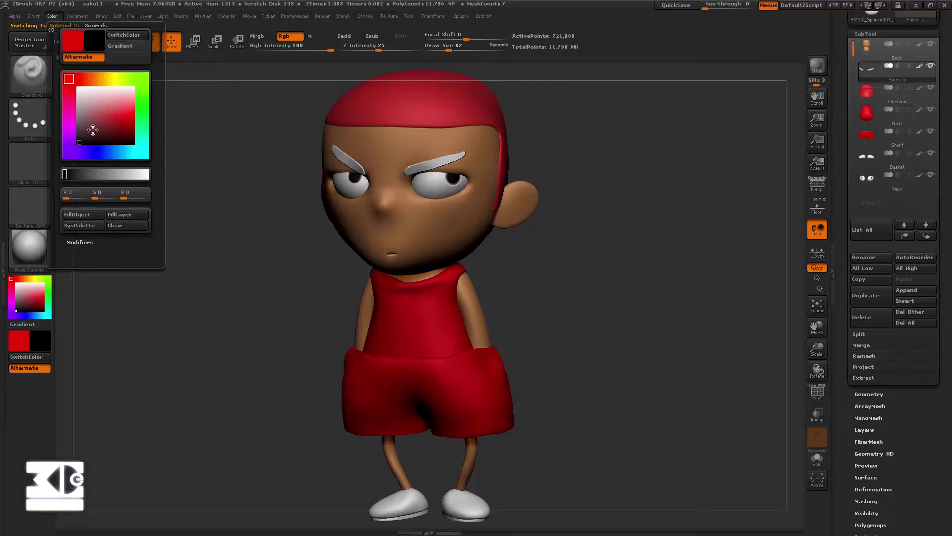
pyautogui.click(90, 215)
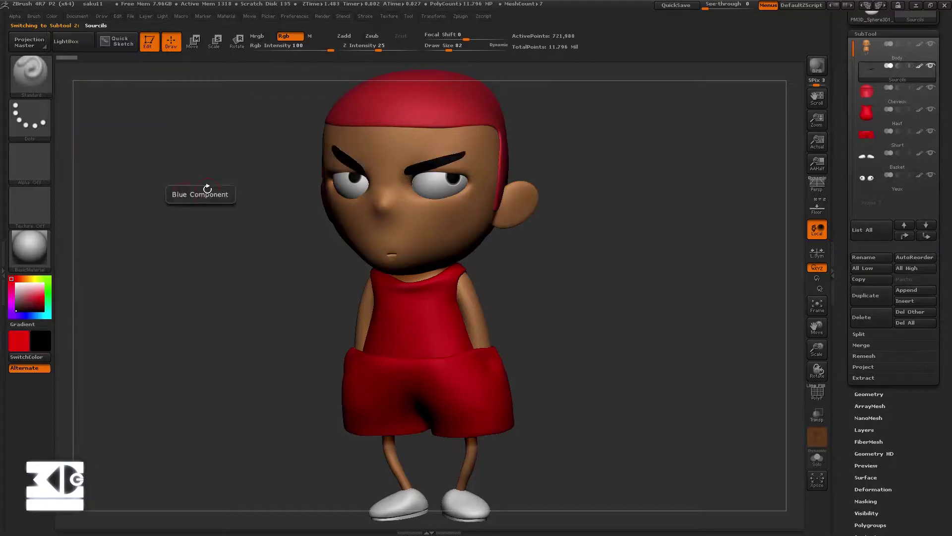
pyautogui.moveTo(197, 185); pyautogui.dragTo(211, 183)
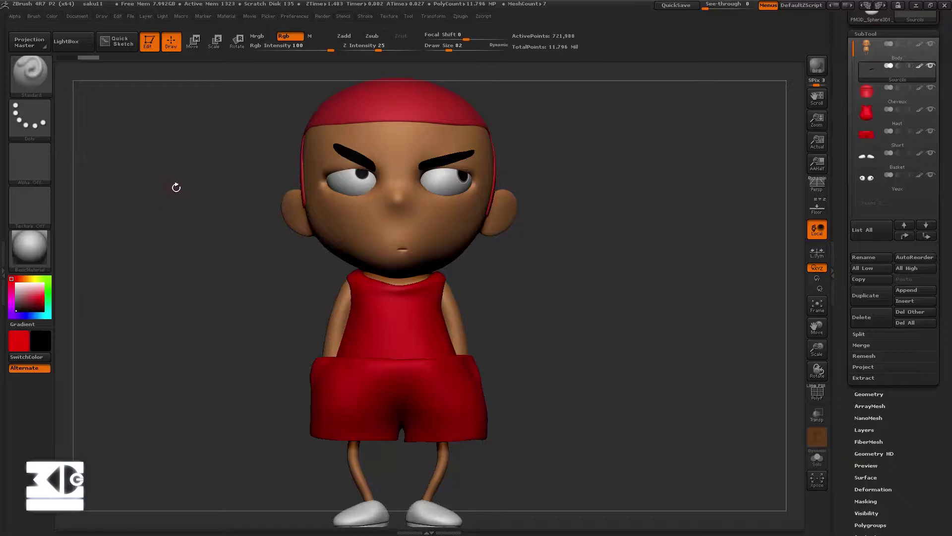
pyautogui.click(30, 246)
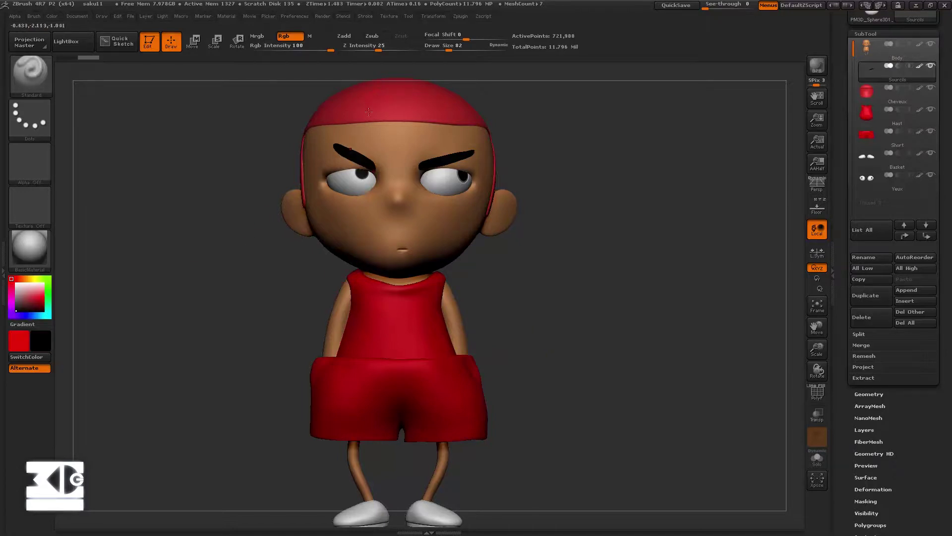
pyautogui.keyDown('alt'); pyautogui.click(384, 105); pyautogui.keyUp('alt')
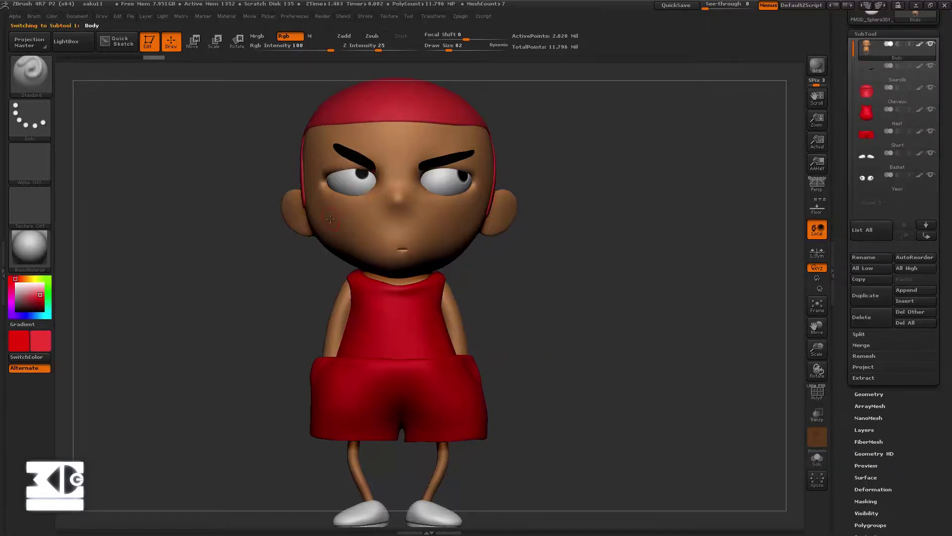
# Set up cheek blush: Draw Size 140, Rgb Intensity 48, L.Sym on, white secondary colour
pyautogui.press('s')
pyautogui.press('i')
pyautogui.click(446, 162)
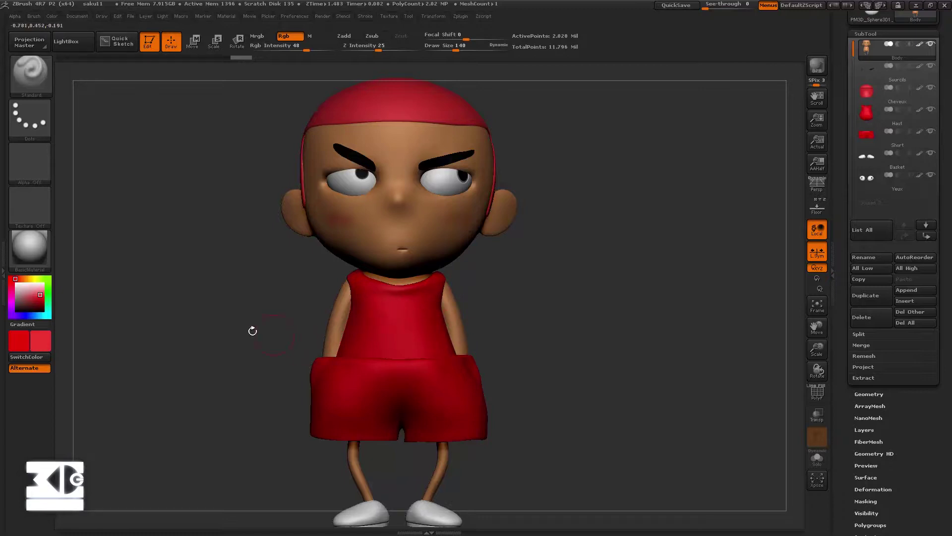
pyautogui.click(17, 281)
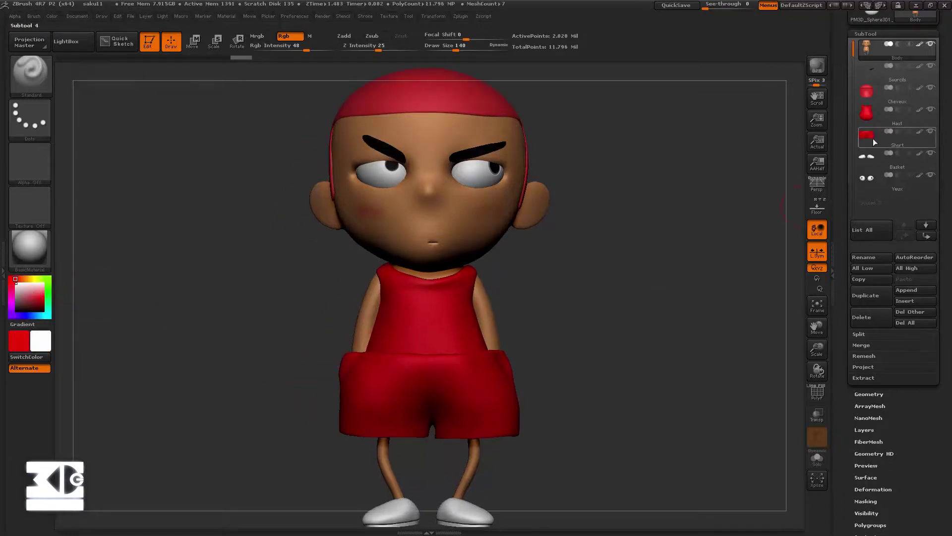
# On the shorts, set draw size 30, local symmetry off, full intensity and lazy-mouse strokes
pyautogui.keyDown('alt'); pyautogui.click(365, 364); pyautogui.keyUp('alt')
pyautogui.write('fs30')
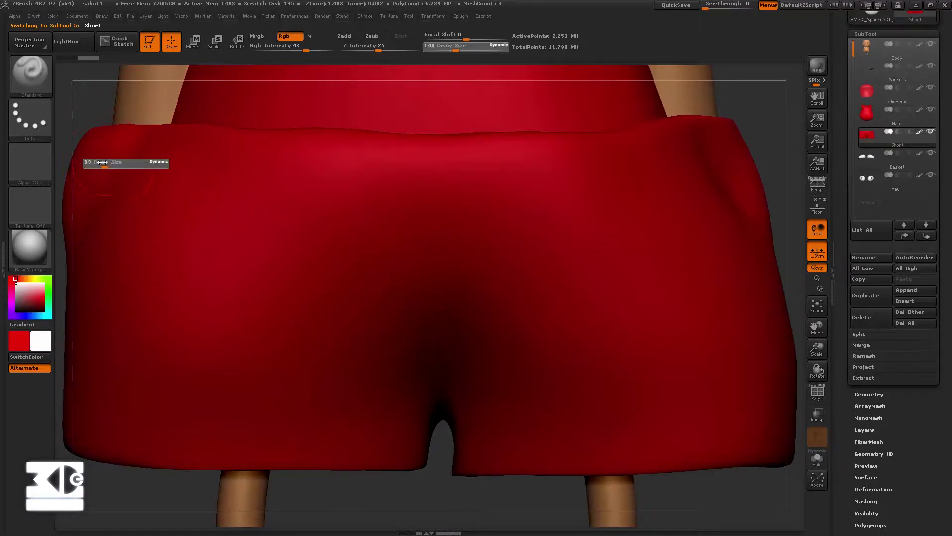
pyautogui.press('Return')
pyautogui.click(365, 16)
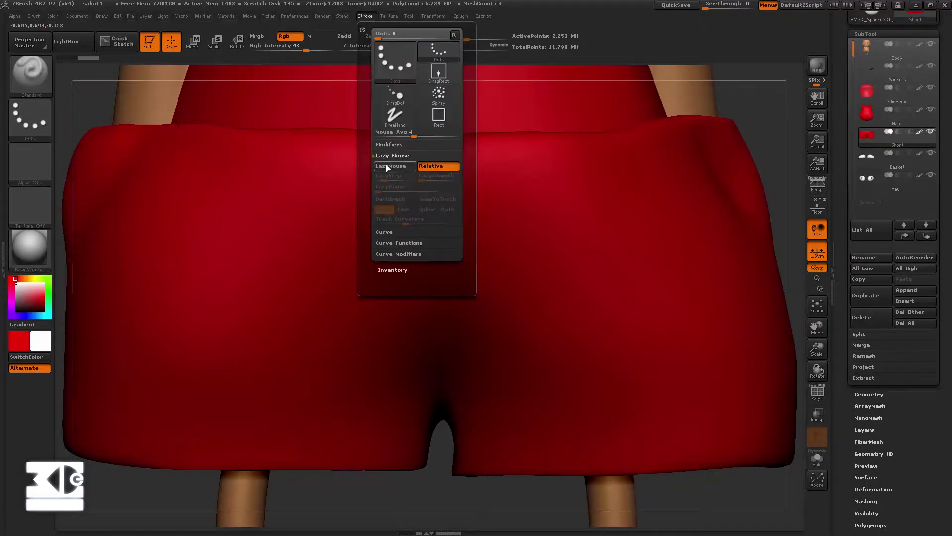
pyautogui.click(433, 16)
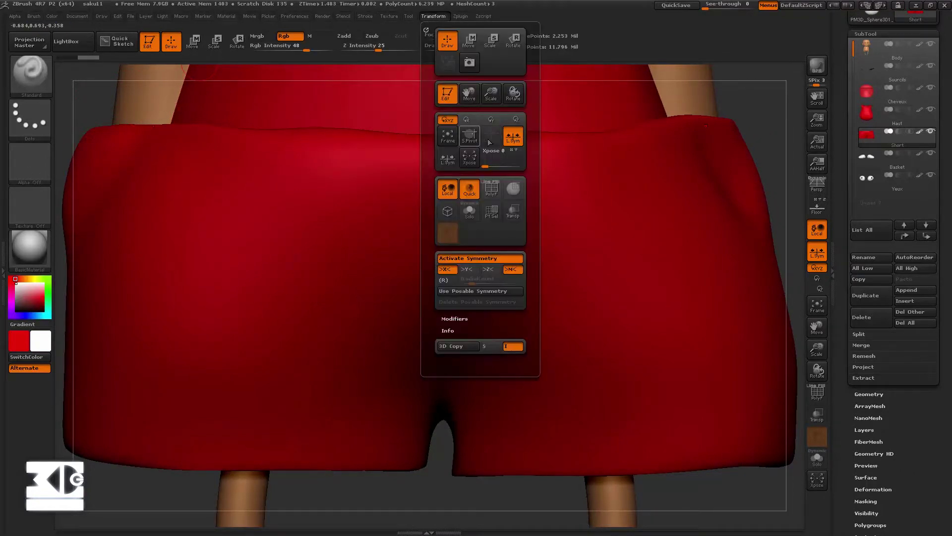
pyautogui.click(434, 16)
pyautogui.click(514, 136)
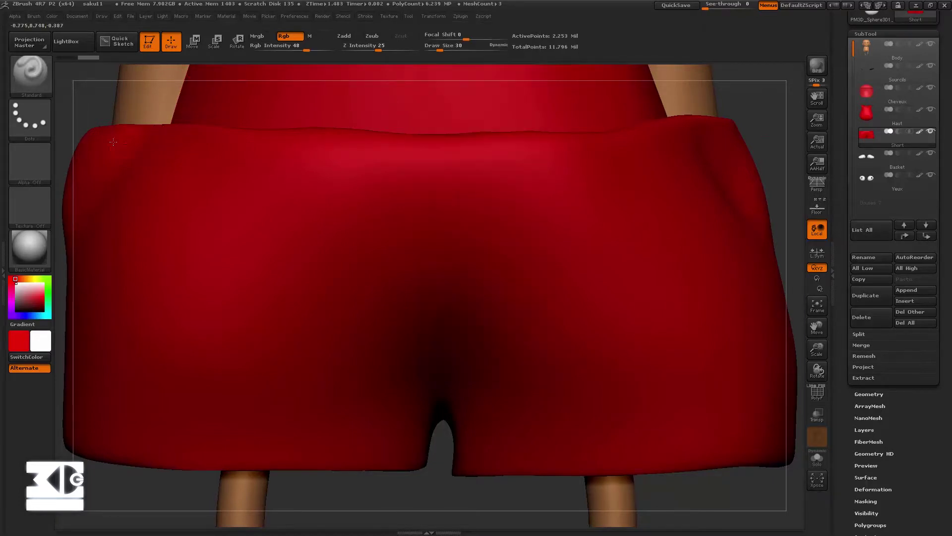
pyautogui.click(389, 16)
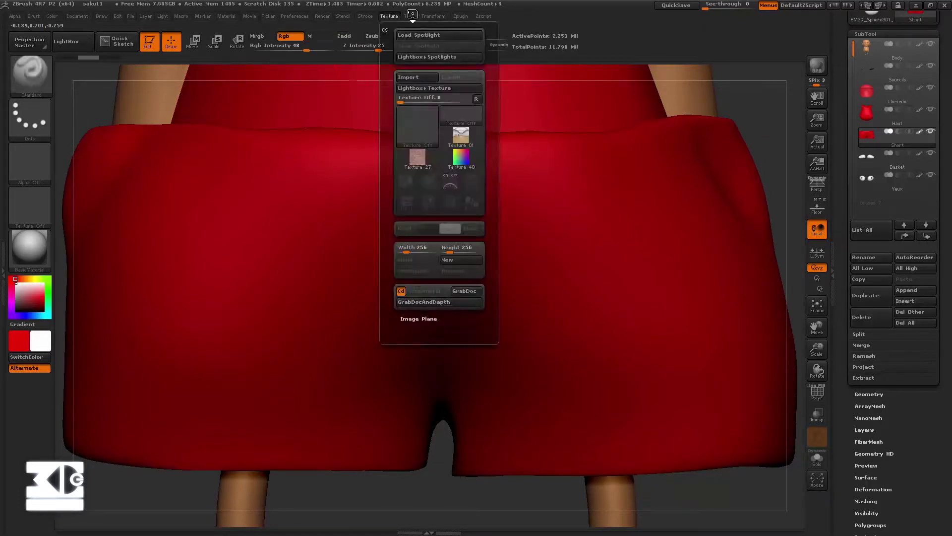
pyautogui.moveTo(316, 44); pyautogui.dragTo(342, 46)
pyautogui.click(365, 16)
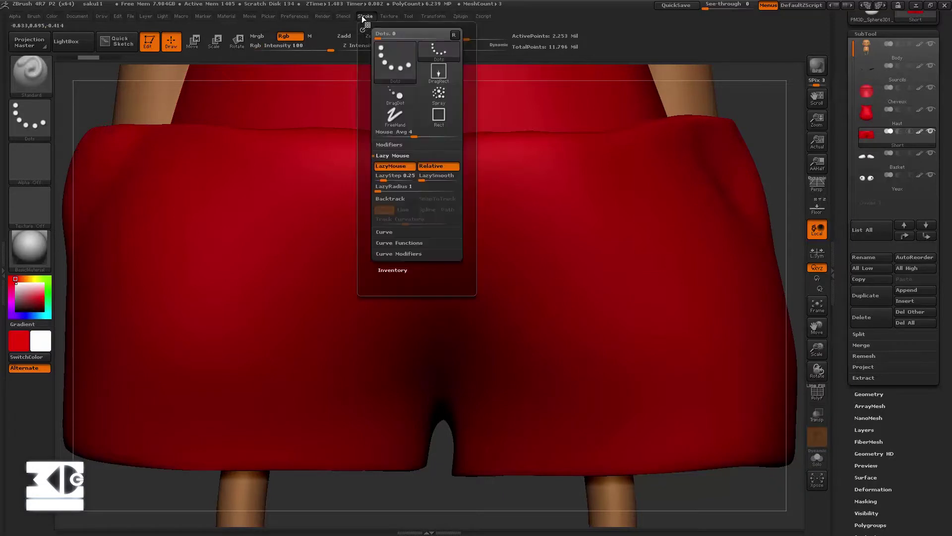
# Paint the white waistband stripe across the front of the shorts
pyautogui.moveTo(89, 132); pyautogui.dragTo(477, 149)
pyautogui.moveTo(98, 107); pyautogui.dragTo(117, 155)
pyautogui.moveTo(180, 203)
pyautogui.mouseDown()
pyautogui.moveTo(323, 238)
pyautogui.moveTo(545, 234)
pyautogui.mouseUp()
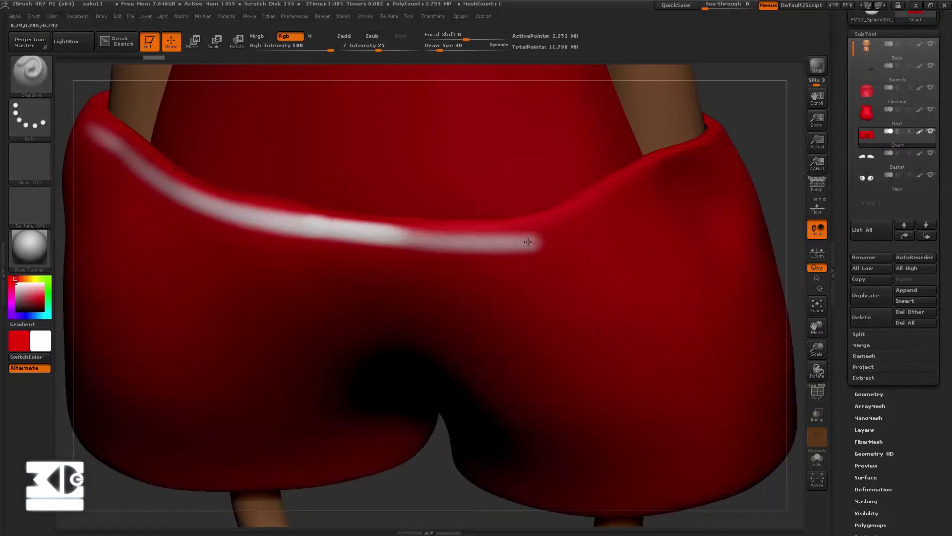
pyautogui.moveTo(396, 236)
pyautogui.mouseDown()
pyautogui.moveTo(558, 225)
pyautogui.moveTo(615, 196)
pyautogui.mouseUp()
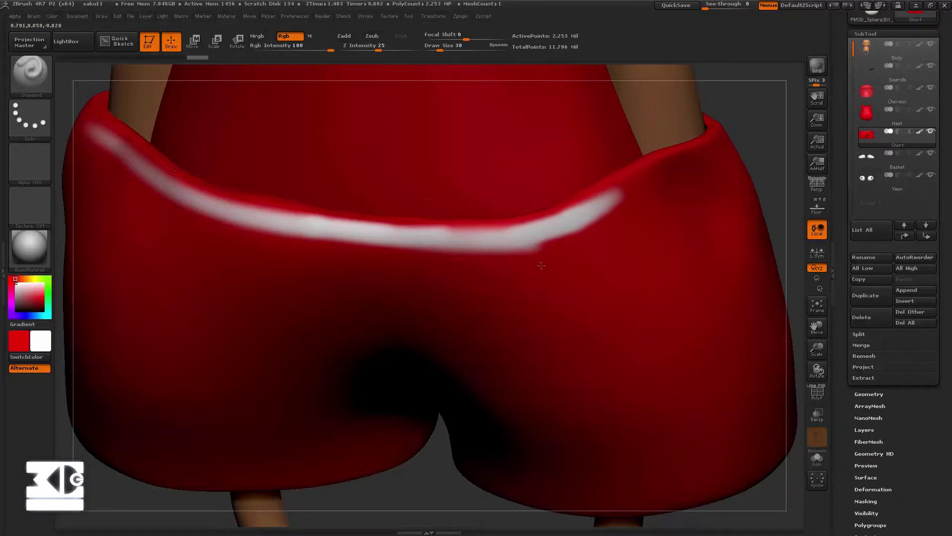
pyautogui.press('c')
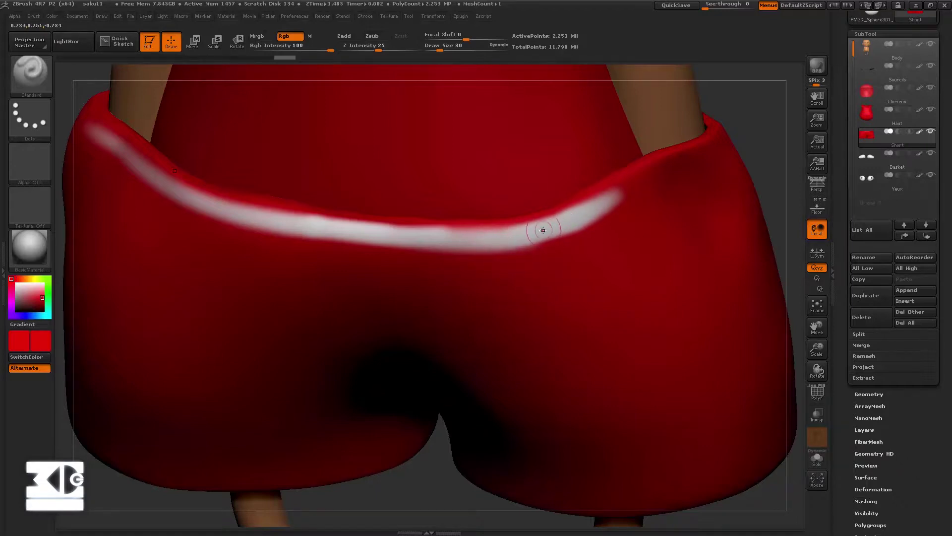
pyautogui.press('c')
# Carry the white stripe around the side and hip of the waistband
pyautogui.moveTo(538, 229); pyautogui.dragTo(737, 142)
pyautogui.moveTo(570, 213); pyautogui.dragTo(640, 176)
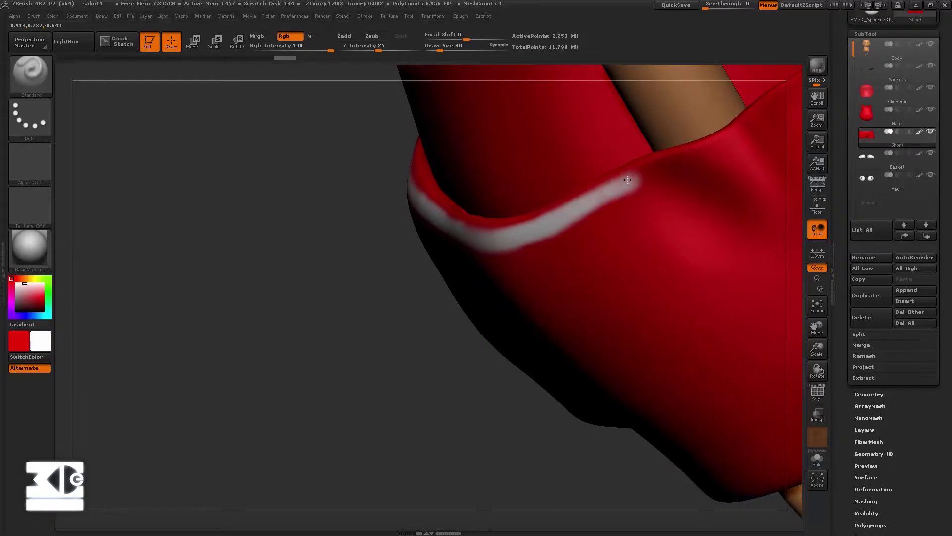
pyautogui.moveTo(547, 215); pyautogui.dragTo(733, 139)
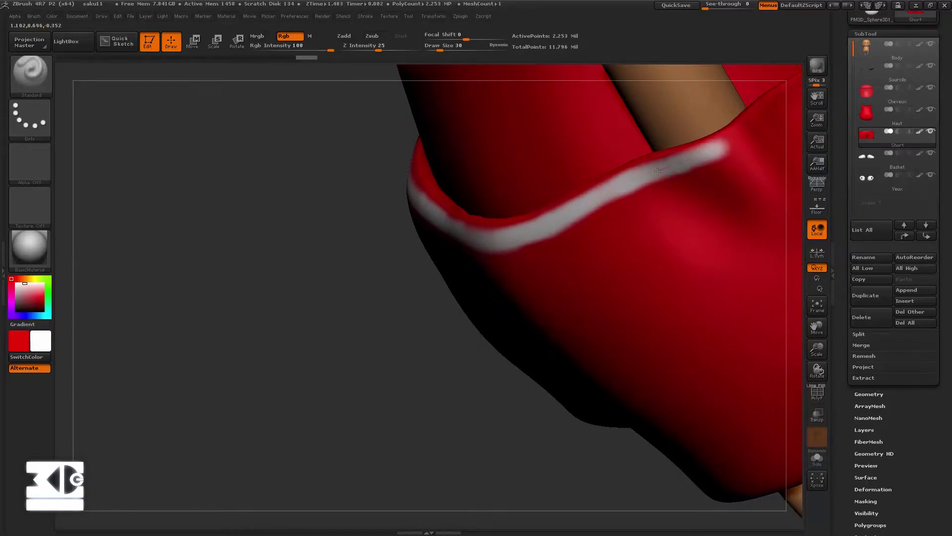
pyautogui.moveTo(298, 377)
pyautogui.mouseDown()
pyautogui.moveTo(140, 362)
pyautogui.moveTo(663, 124)
pyautogui.moveTo(545, 149)
pyautogui.mouseUp()
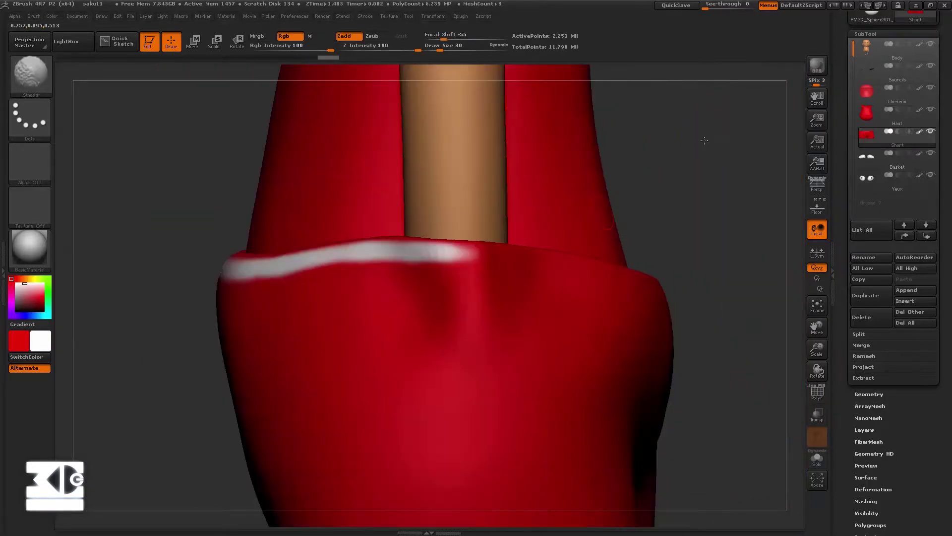
pyautogui.moveTo(432, 255); pyautogui.dragTo(630, 263)
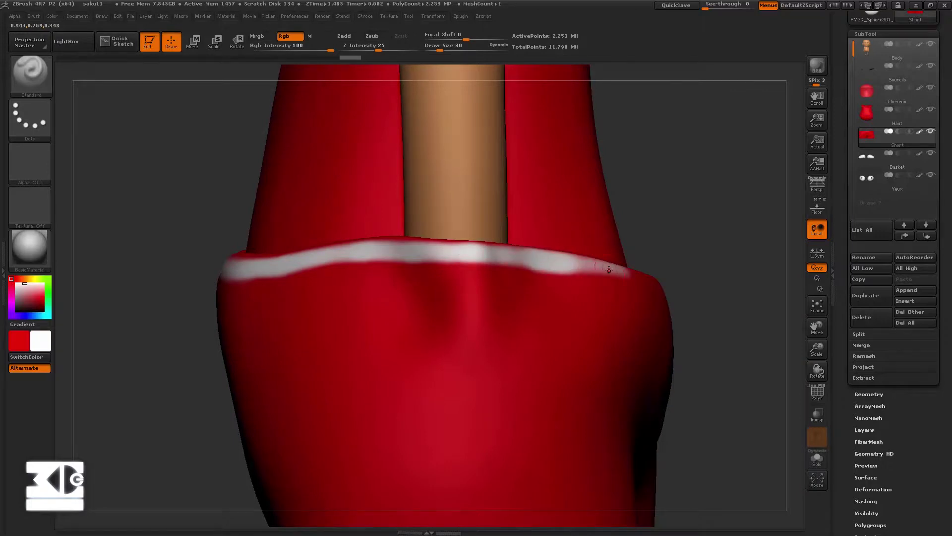
pyautogui.moveTo(719, 348); pyautogui.dragTo(754, 337)
pyautogui.moveTo(567, 261); pyautogui.dragTo(716, 263)
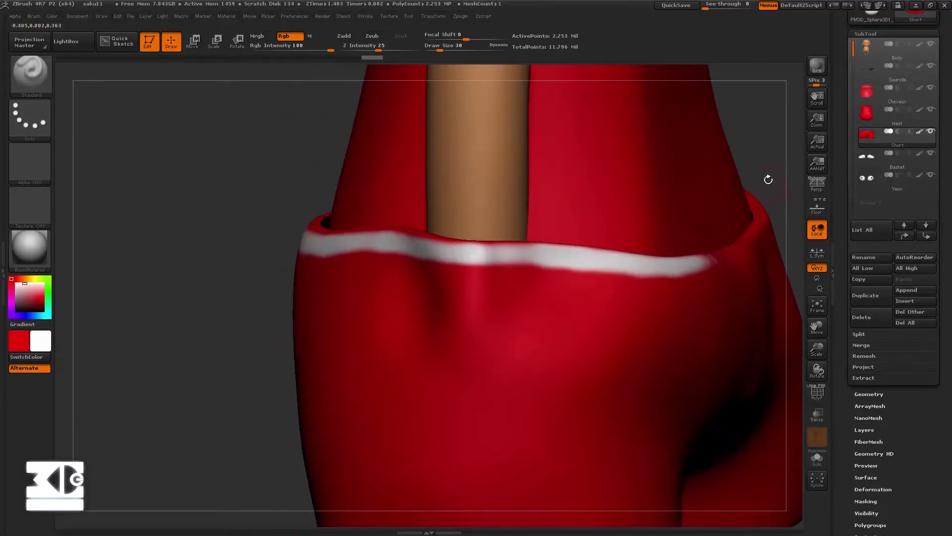
pyautogui.moveTo(767, 178); pyautogui.dragTo(723, 190)
# Extend the stripe further around the waistband, undoing and repainting one stroke
pyautogui.press('f')
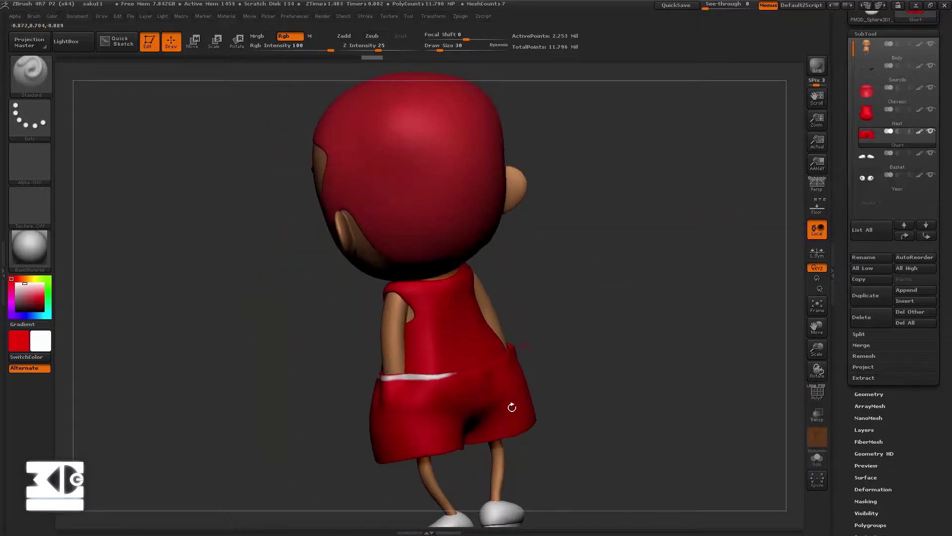
pyautogui.moveTo(511, 404); pyautogui.dragTo(546, 149)
pyautogui.moveTo(377, 194); pyautogui.dragTo(591, 148)
pyautogui.moveTo(711, 107); pyautogui.dragTo(685, 115)
pyautogui.moveTo(593, 152)
pyautogui.mouseDown()
pyautogui.moveTo(721, 105)
pyautogui.moveTo(628, 149)
pyautogui.mouseUp()
pyautogui.press('f')
pyautogui.moveTo(373, 267)
pyautogui.mouseDown()
pyautogui.moveTo(530, 200)
pyautogui.moveTo(548, 178)
pyautogui.moveTo(486, 217)
pyautogui.moveTo(548, 180)
pyautogui.mouseUp()
pyautogui.hotkey('ctrl', 'z')
pyautogui.moveTo(744, 149); pyautogui.dragTo(620, 164)
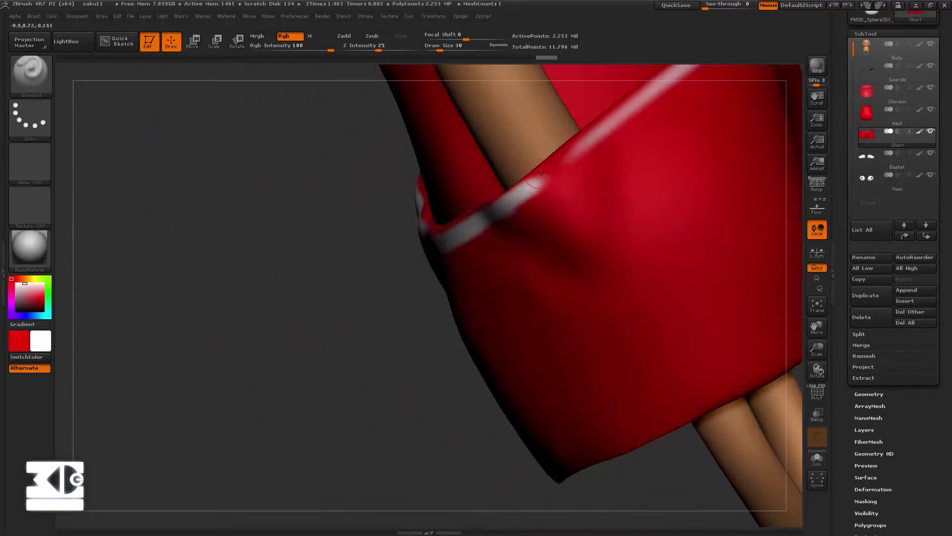
pyautogui.moveTo(526, 191); pyautogui.dragTo(579, 147)
# Orbit around the shorts and legs to inspect the waistband stripe
pyautogui.moveTo(302, 301); pyautogui.dragTo(425, 241)
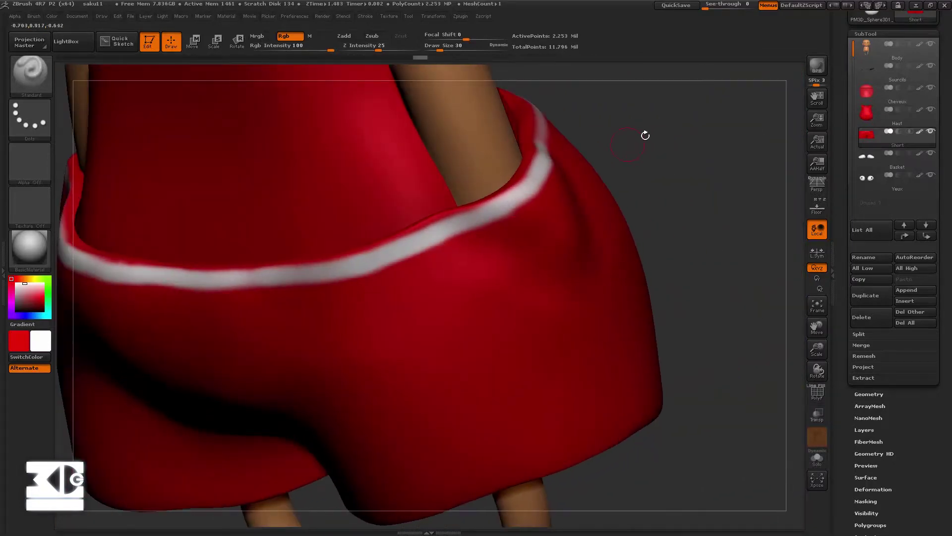
pyautogui.moveTo(644, 134)
pyautogui.mouseDown()
pyautogui.moveTo(449, 193)
pyautogui.moveTo(503, 205)
pyautogui.moveTo(459, 216)
pyautogui.mouseUp()
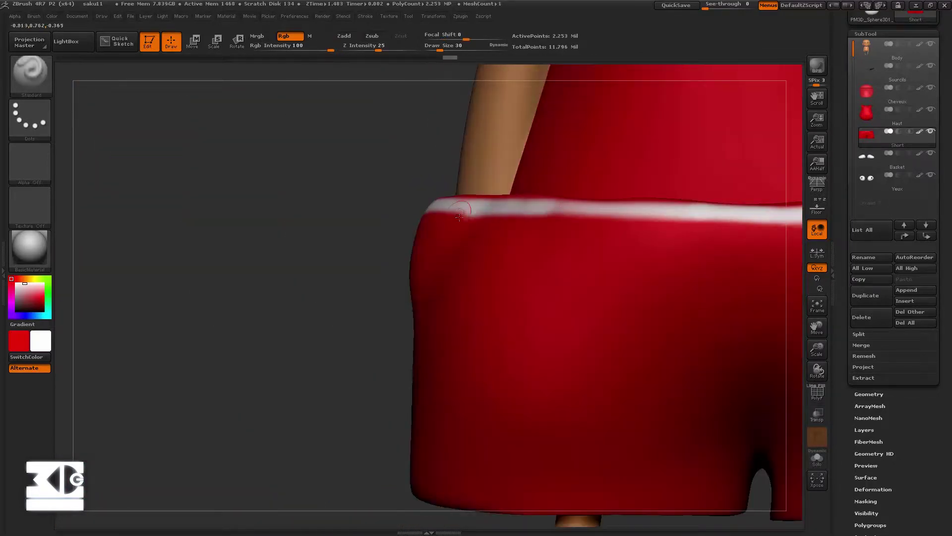
pyautogui.moveTo(327, 258)
pyautogui.mouseDown()
pyautogui.moveTo(247, 272)
pyautogui.moveTo(393, 227)
pyautogui.mouseUp()
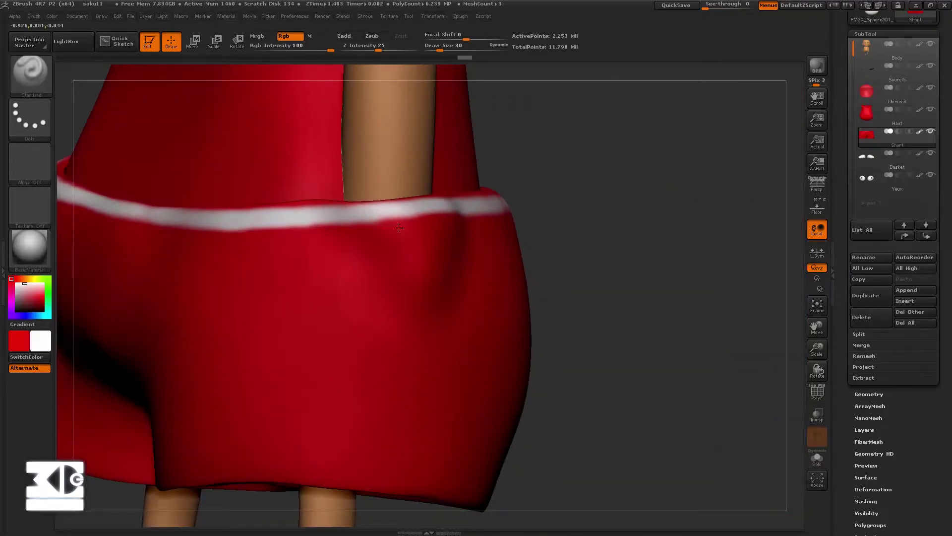
pyautogui.moveTo(591, 210)
pyautogui.mouseDown()
pyautogui.moveTo(411, 184)
pyautogui.moveTo(432, 195)
pyautogui.moveTo(533, 153)
pyautogui.mouseUp()
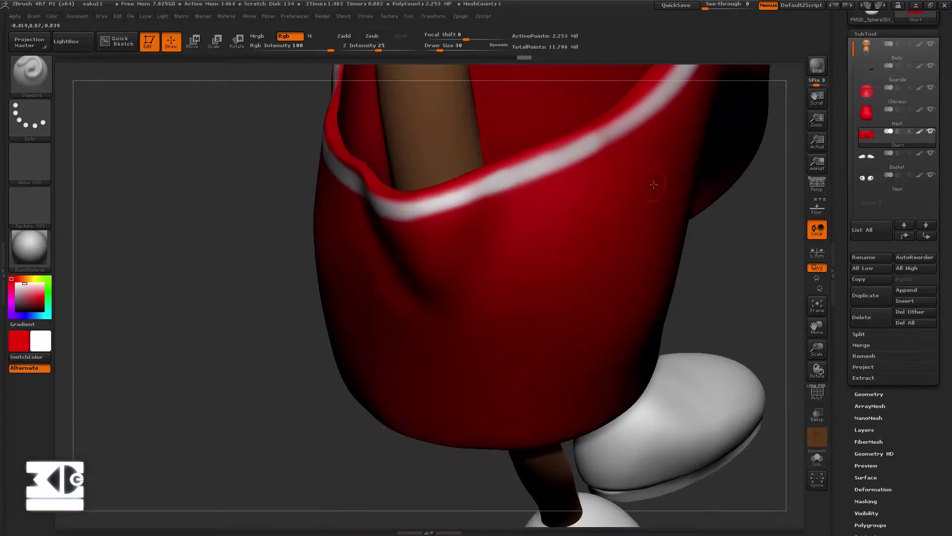
pyautogui.press('f')
pyautogui.keyDown('alt'); pyautogui.moveTo(557, 208); pyautogui.dragTo(266, 262); pyautogui.keyUp('alt')
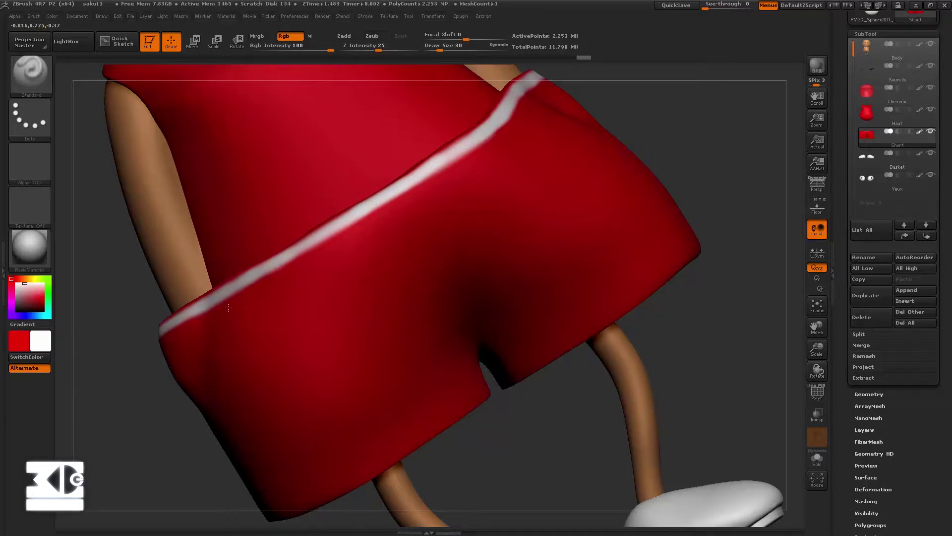
pyautogui.moveTo(595, 124); pyautogui.dragTo(437, 168)
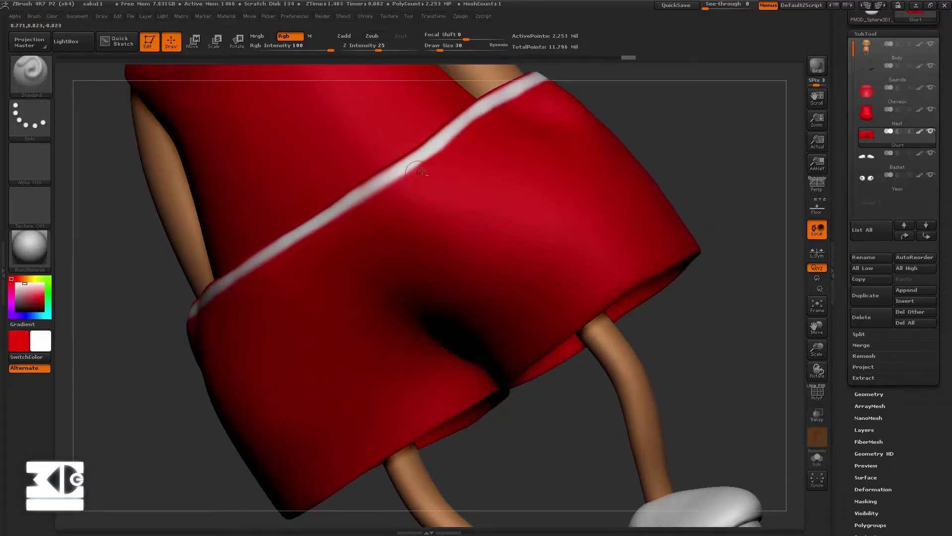
pyautogui.moveTo(357, 214); pyautogui.dragTo(341, 189)
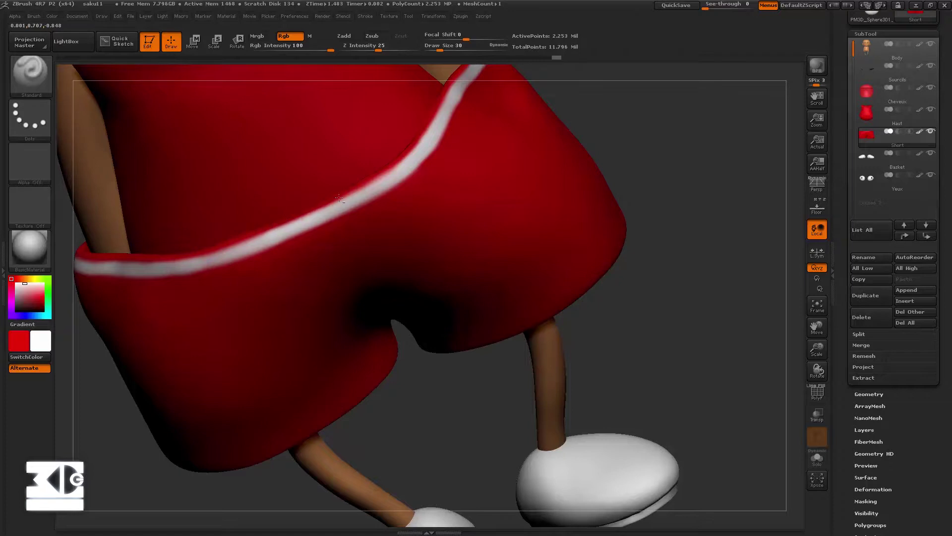
pyautogui.moveTo(274, 236); pyautogui.dragTo(107, 253)
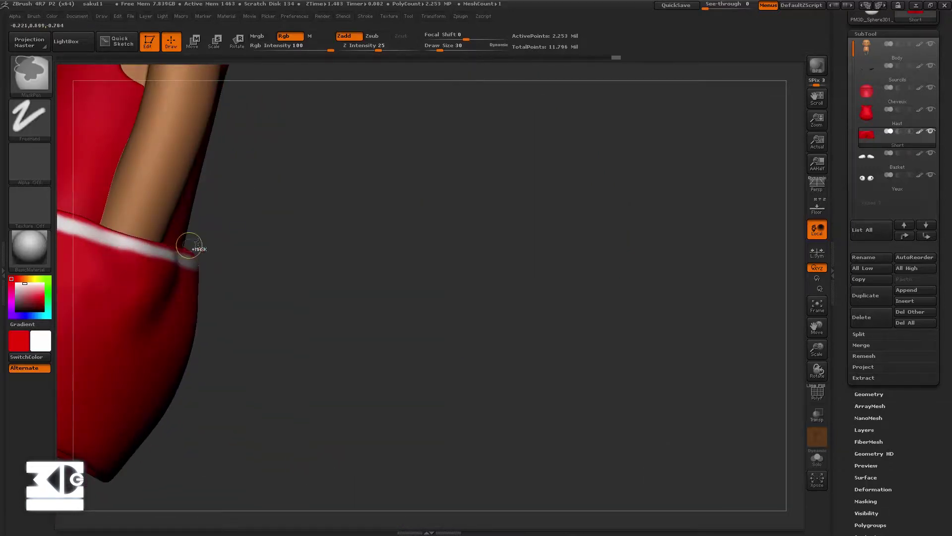
pyautogui.moveTo(228, 249); pyautogui.dragTo(272, 326)
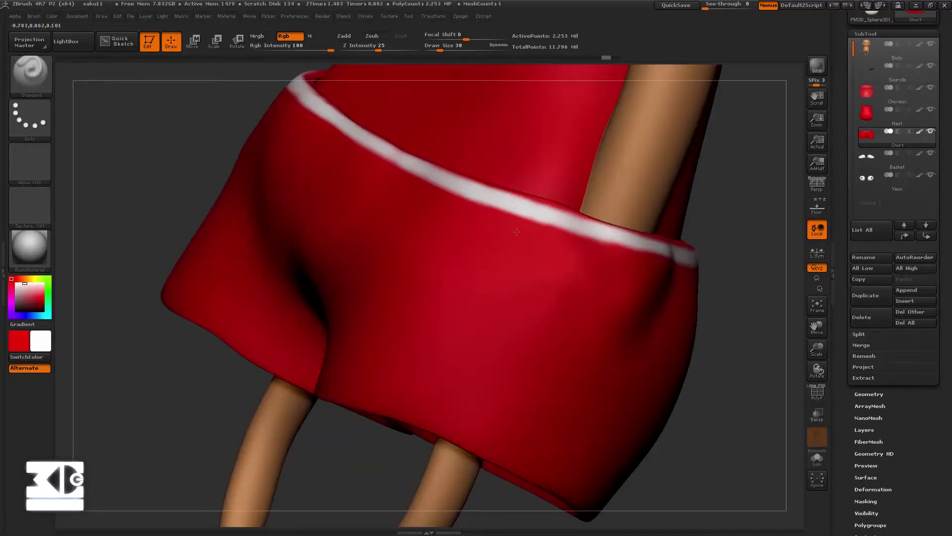
pyautogui.moveTo(356, 204); pyautogui.dragTo(192, 200)
# Undo the stray white stroke on the shorts' leg, reframe, and set Focal Shift to -100
pyautogui.moveTo(287, 313)
pyautogui.mouseDown()
pyautogui.moveTo(251, 298)
pyautogui.moveTo(283, 381)
pyautogui.mouseUp()
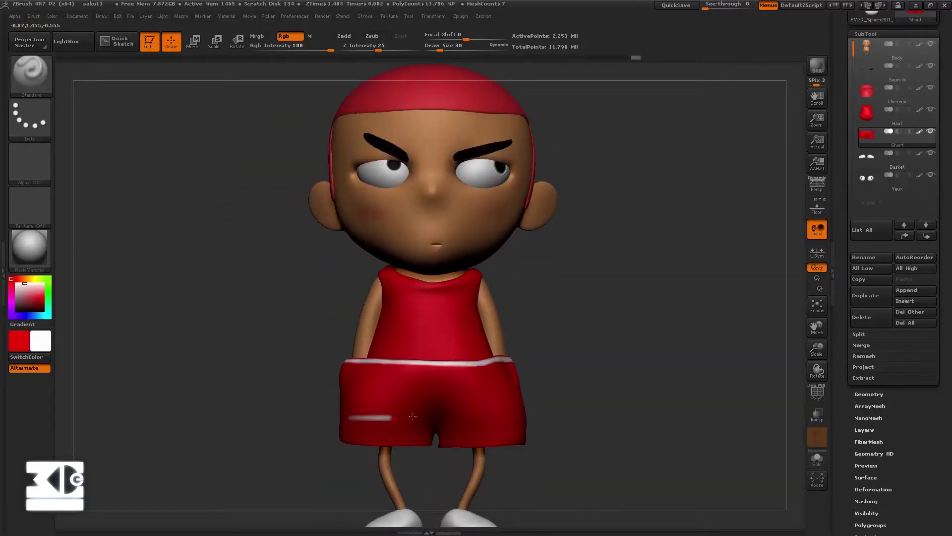
pyautogui.moveTo(324, 426); pyautogui.dragTo(319, 427)
pyautogui.press('b')
pyautogui.press('s')
pyautogui.press('t')
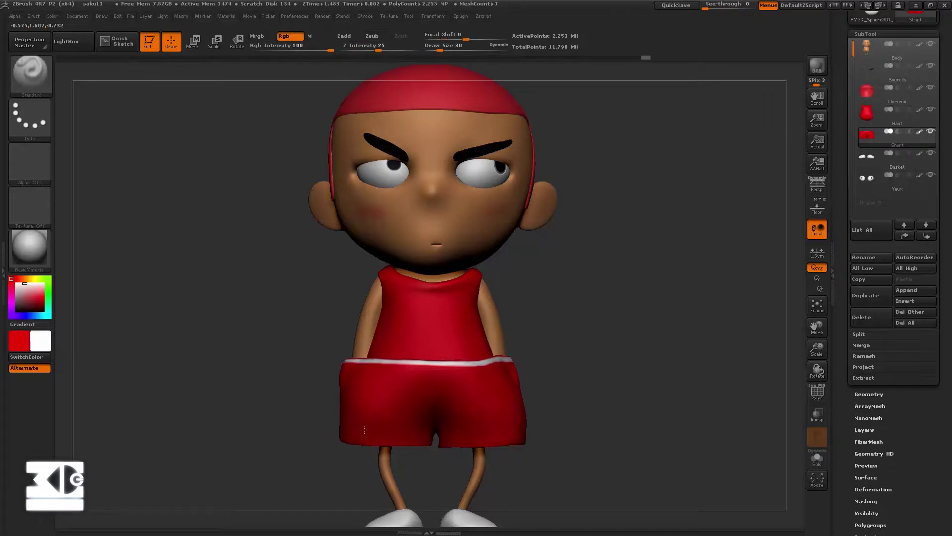
pyautogui.moveTo(342, 431)
pyautogui.mouseDown()
pyautogui.moveTo(417, 432)
pyautogui.moveTo(336, 432)
pyautogui.mouseUp()
pyautogui.hotkey('ctrl', 'z')
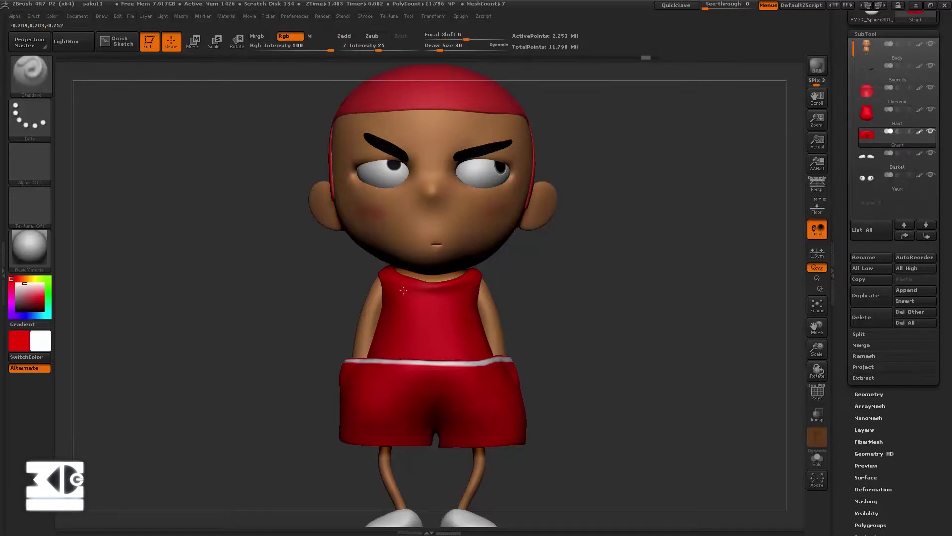
pyautogui.press('f')
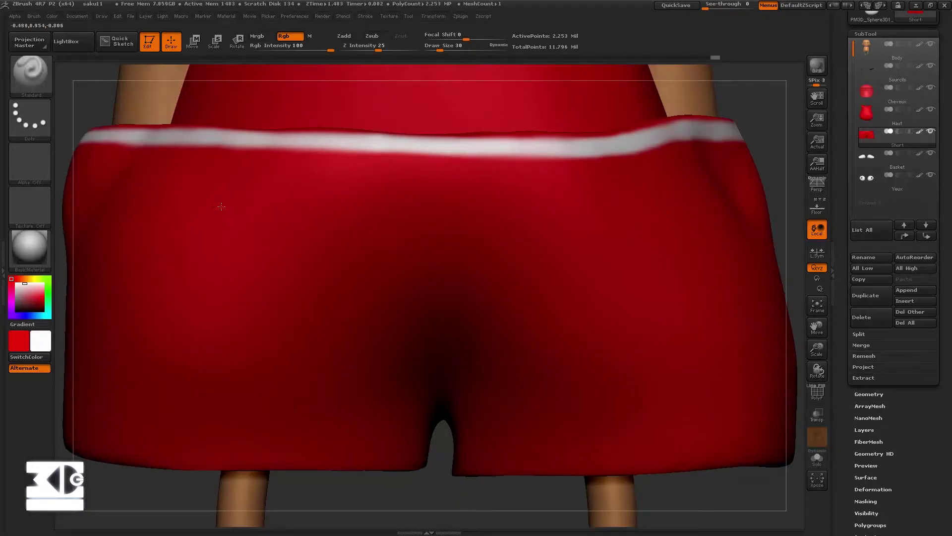
pyautogui.moveTo(466, 38); pyautogui.dragTo(426, 39)
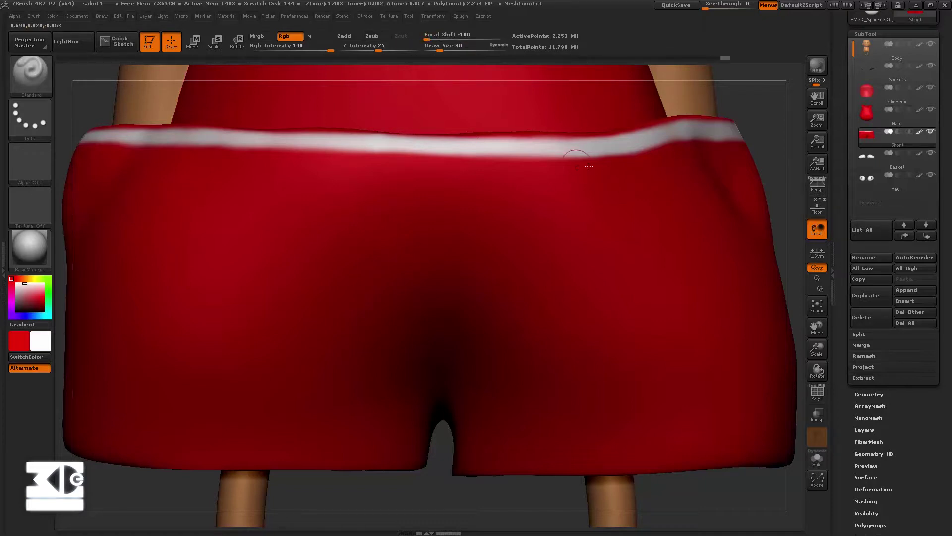
# Set Focal Shift to 5 and the Dots stroke, undoing a trial line on the shorts
pyautogui.click(49, 103)
pyautogui.click(179, 127)
pyautogui.press('ctrl')
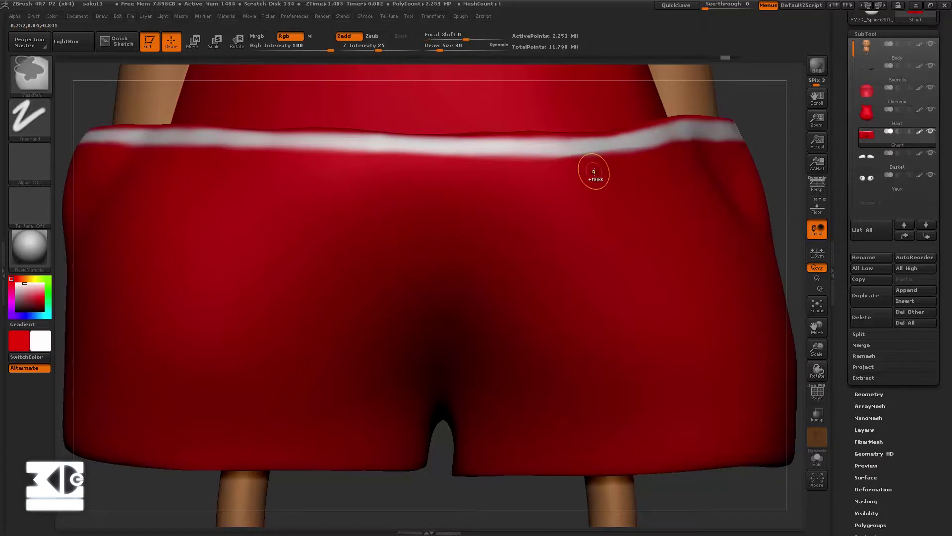
pyautogui.moveTo(466, 39); pyautogui.dragTo(469, 38)
pyautogui.click(40, 119)
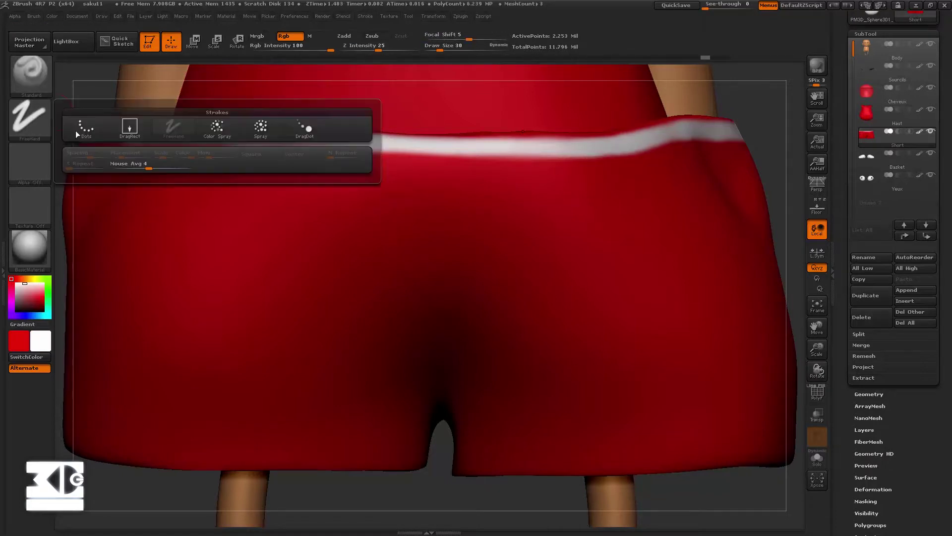
pyautogui.click(81, 130)
pyautogui.moveTo(420, 423); pyautogui.dragTo(167, 432)
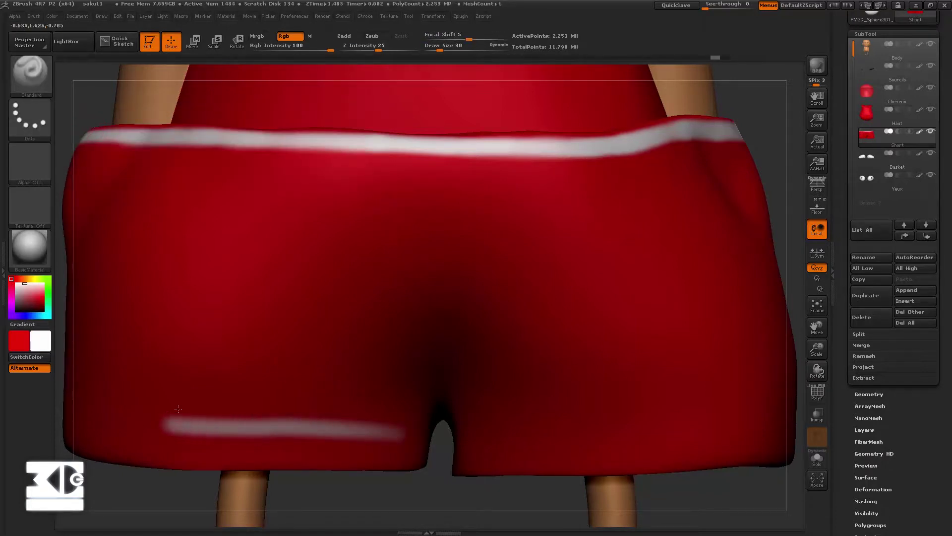
pyautogui.hotkey('ctrl', 'z')
pyautogui.press('f')
# Paint a white stripe around the shorts' leg hem while orbiting the view
pyautogui.moveTo(275, 443)
pyautogui.mouseDown()
pyautogui.moveTo(412, 423)
pyautogui.moveTo(363, 408)
pyautogui.moveTo(208, 409)
pyautogui.mouseUp()
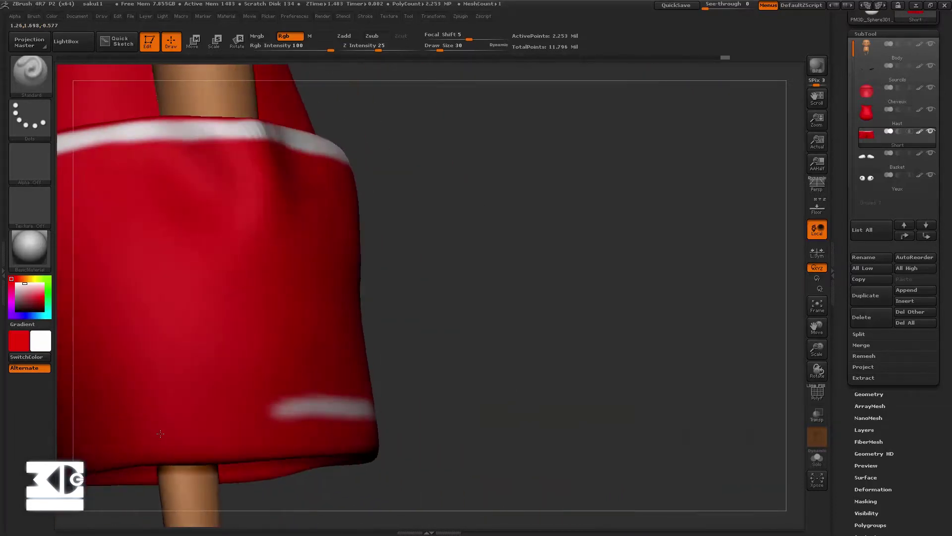
pyautogui.moveTo(571, 397)
pyautogui.mouseDown()
pyautogui.moveTo(531, 385)
pyautogui.moveTo(278, 419)
pyautogui.mouseUp()
pyautogui.moveTo(367, 413)
pyautogui.mouseDown()
pyautogui.moveTo(208, 448)
pyautogui.moveTo(342, 427)
pyautogui.moveTo(370, 409)
pyautogui.mouseUp()
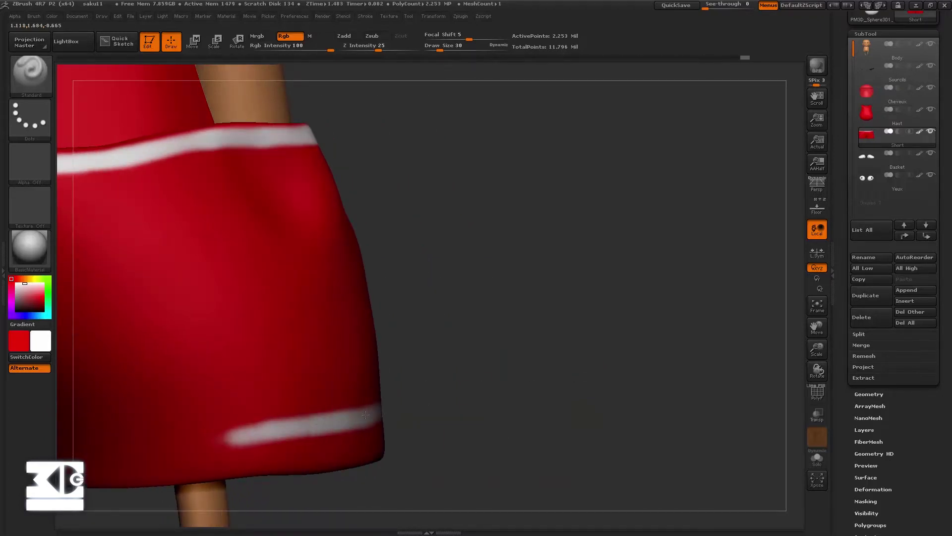
pyautogui.moveTo(545, 422); pyautogui.dragTo(471, 421)
pyautogui.moveTo(268, 436)
pyautogui.mouseDown()
pyautogui.moveTo(449, 409)
pyautogui.moveTo(342, 414)
pyautogui.moveTo(233, 439)
pyautogui.moveTo(387, 427)
pyautogui.mouseUp()
pyautogui.moveTo(595, 397)
pyautogui.mouseDown()
pyautogui.moveTo(551, 384)
pyautogui.moveTo(317, 416)
pyautogui.moveTo(570, 392)
pyautogui.mouseUp()
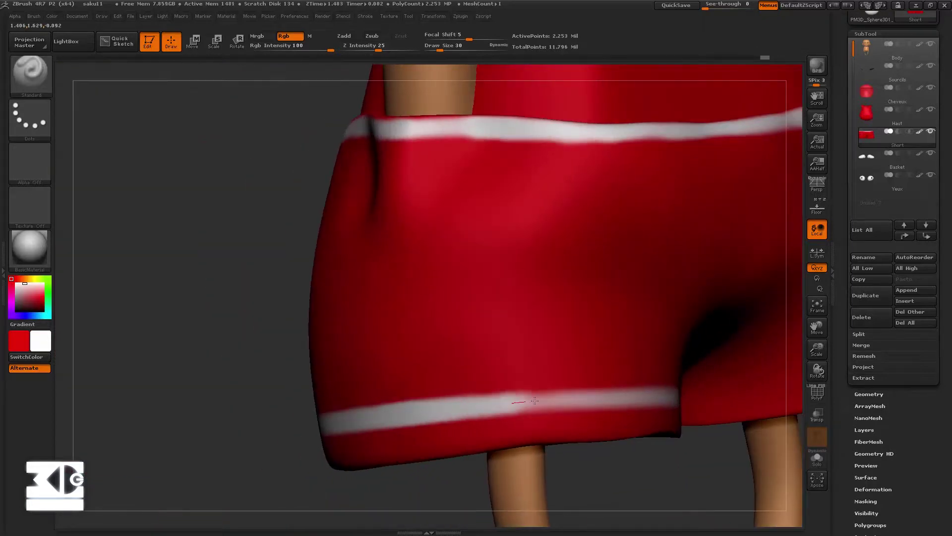
pyautogui.moveTo(278, 427)
pyautogui.mouseDown()
pyautogui.moveTo(310, 448)
pyautogui.moveTo(292, 442)
pyautogui.mouseUp()
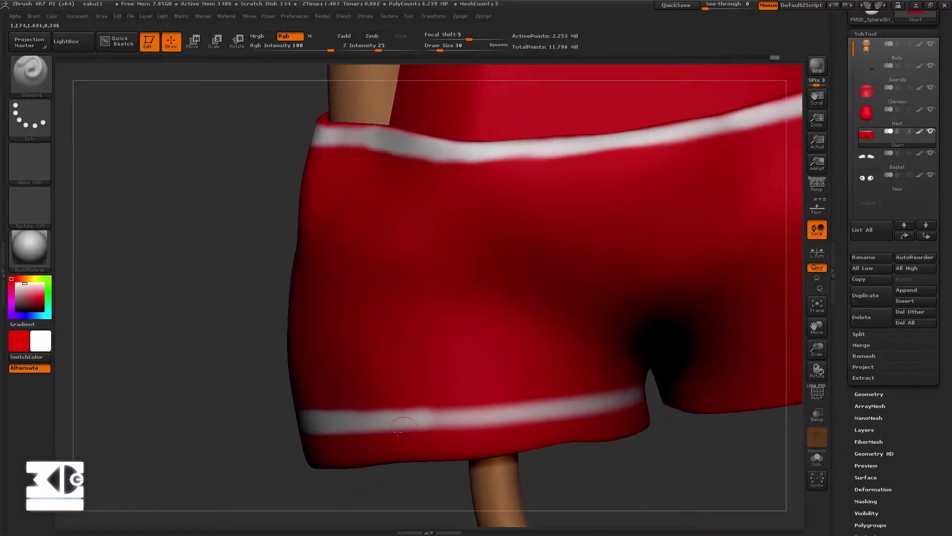
pyautogui.moveTo(382, 414)
pyautogui.mouseDown()
pyautogui.moveTo(596, 407)
pyautogui.moveTo(627, 399)
pyautogui.moveTo(376, 406)
pyautogui.moveTo(682, 388)
pyautogui.moveTo(731, 368)
pyautogui.moveTo(665, 402)
pyautogui.mouseUp()
# Widen and even out the white hem stripe, then rotate to view the shorts and top
pyautogui.moveTo(719, 363); pyautogui.dragTo(642, 422)
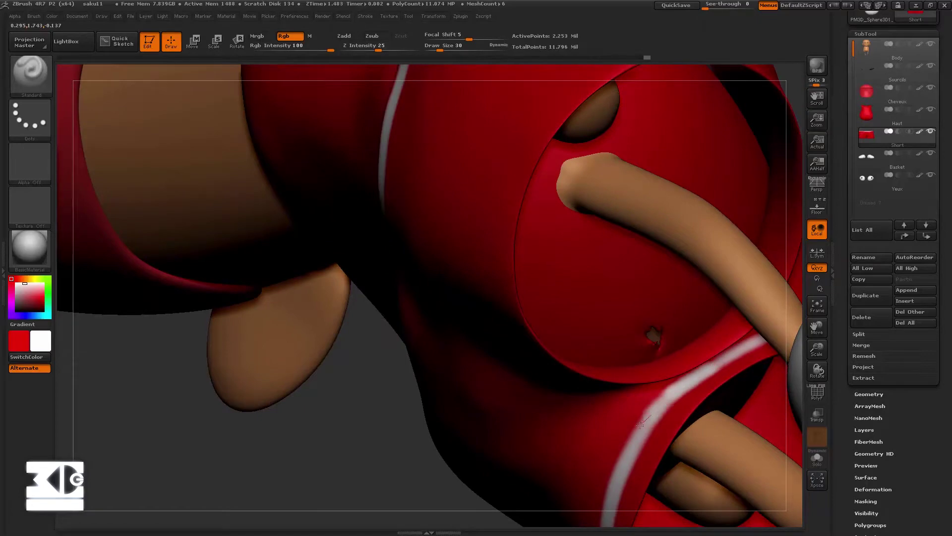
pyautogui.moveTo(680, 389); pyautogui.dragTo(630, 436)
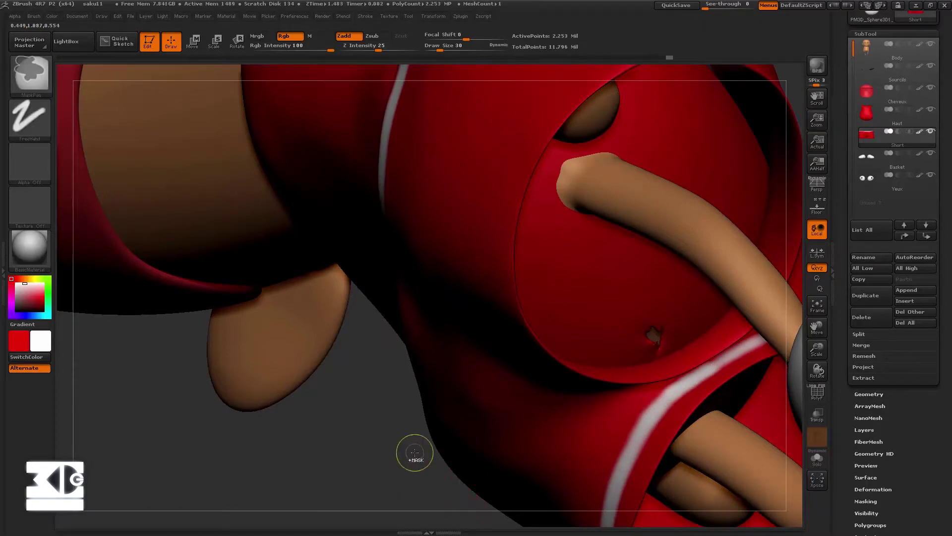
pyautogui.moveTo(411, 451)
pyautogui.mouseDown()
pyautogui.moveTo(744, 260)
pyautogui.moveTo(392, 383)
pyautogui.mouseUp()
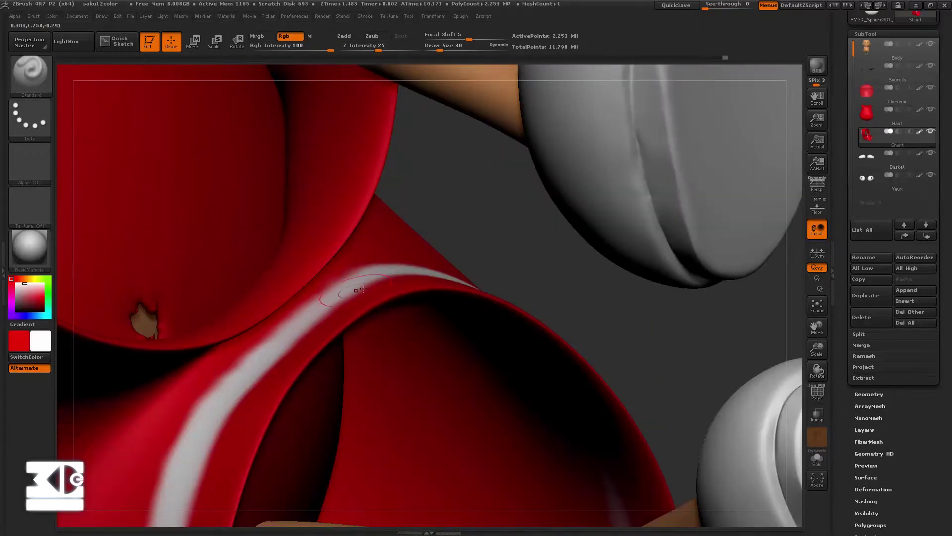
pyautogui.moveTo(469, 215); pyautogui.dragTo(349, 332)
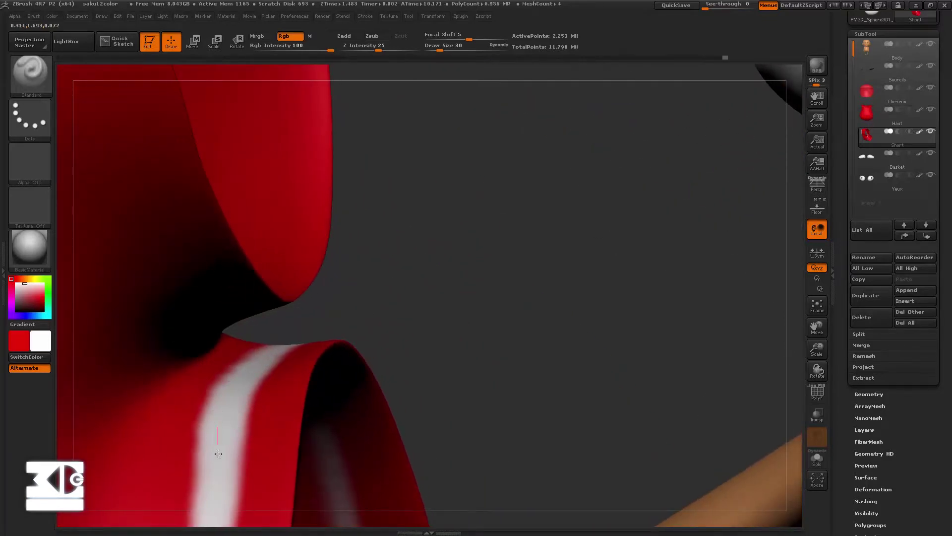
pyautogui.moveTo(425, 254); pyautogui.dragTo(396, 149)
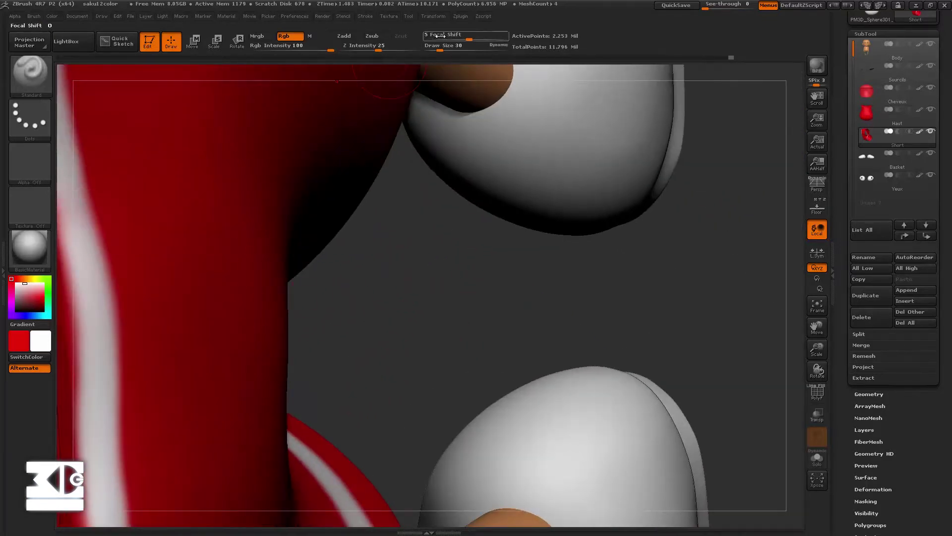
# Set Z intensity to 32, adjust Lazy Mouse LazyStep, and paint trial white strokes
pyautogui.moveTo(392, 46)
pyautogui.mouseDown()
pyautogui.moveTo(405, 46)
pyautogui.moveTo(377, 47)
pyautogui.mouseUp()
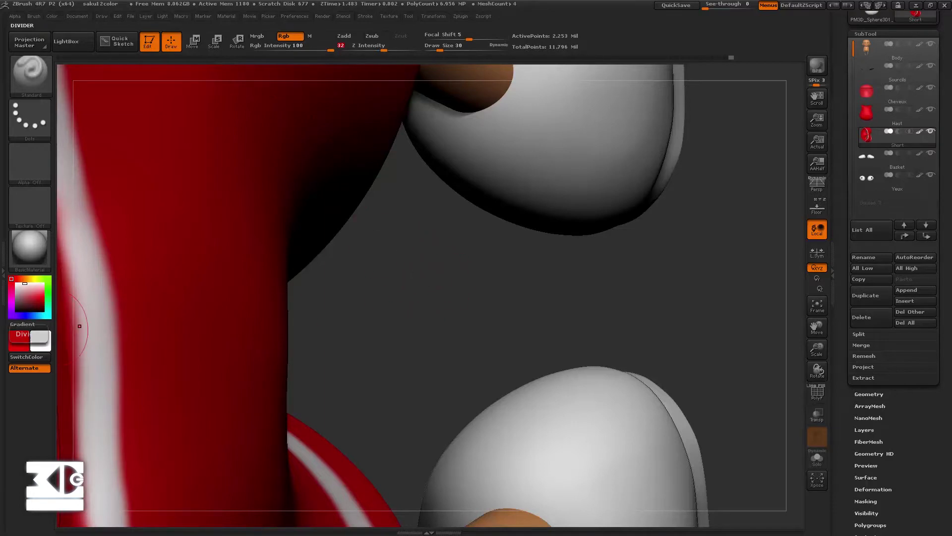
pyautogui.moveTo(78, 319)
pyautogui.mouseDown()
pyautogui.moveTo(592, 267)
pyautogui.moveTo(611, 244)
pyautogui.moveTo(403, 147)
pyautogui.mouseUp()
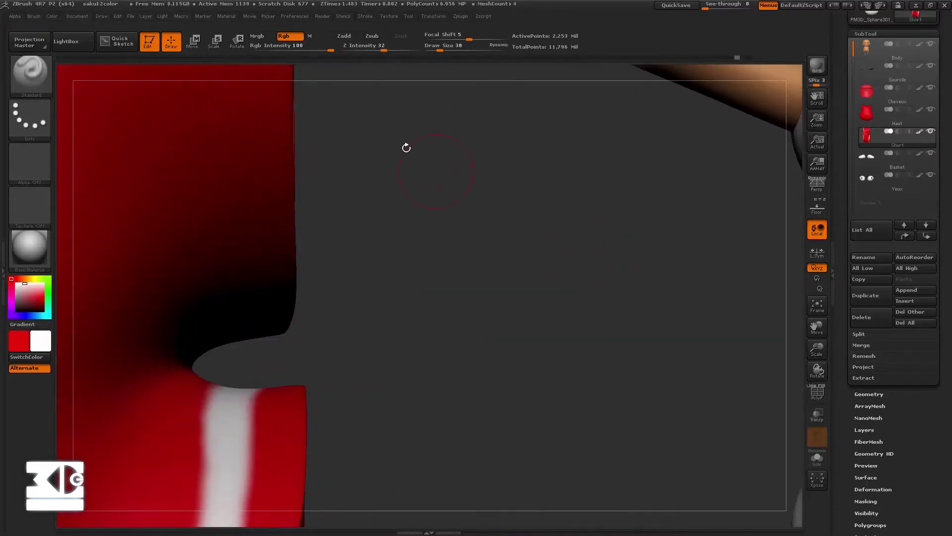
pyautogui.click(365, 16)
pyautogui.moveTo(377, 180); pyautogui.dragTo(385, 180)
pyautogui.moveTo(233, 285); pyautogui.dragTo(230, 145)
pyautogui.click(365, 15)
pyautogui.moveTo(385, 177); pyautogui.dragTo(412, 177)
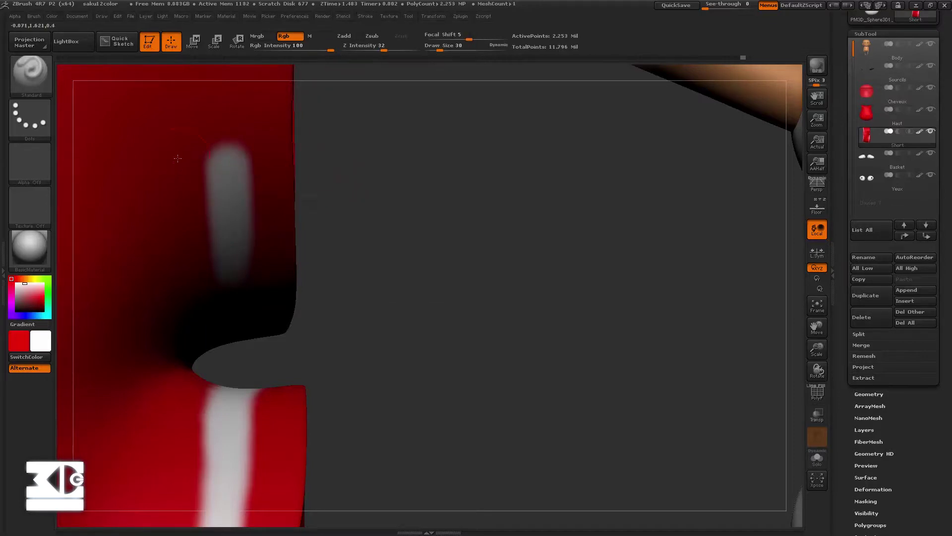
pyautogui.moveTo(163, 213); pyautogui.dragTo(167, 257)
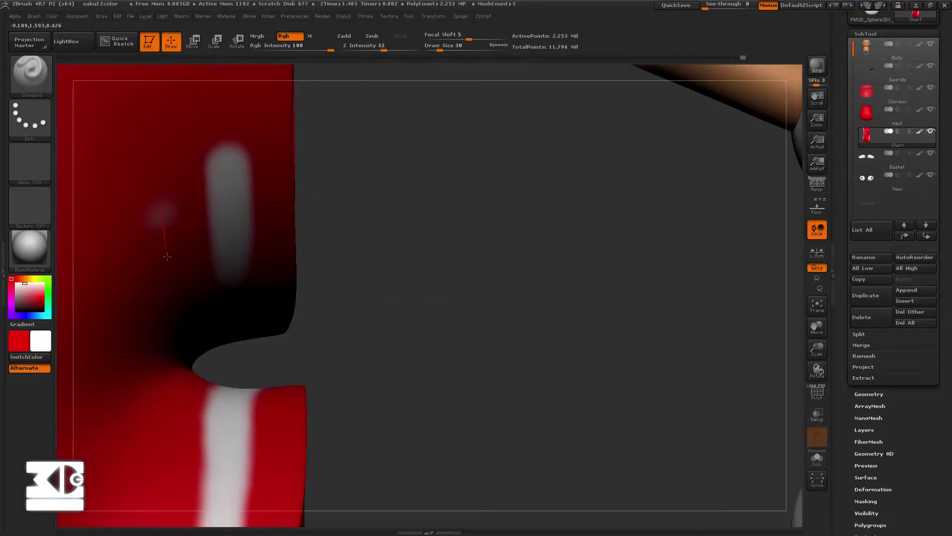
pyautogui.click(365, 16)
pyautogui.click(365, 16)
# Undo the uneven test strokes and paint a clean white stripe up the shorts' side
pyautogui.moveTo(385, 177); pyautogui.dragTo(397, 177)
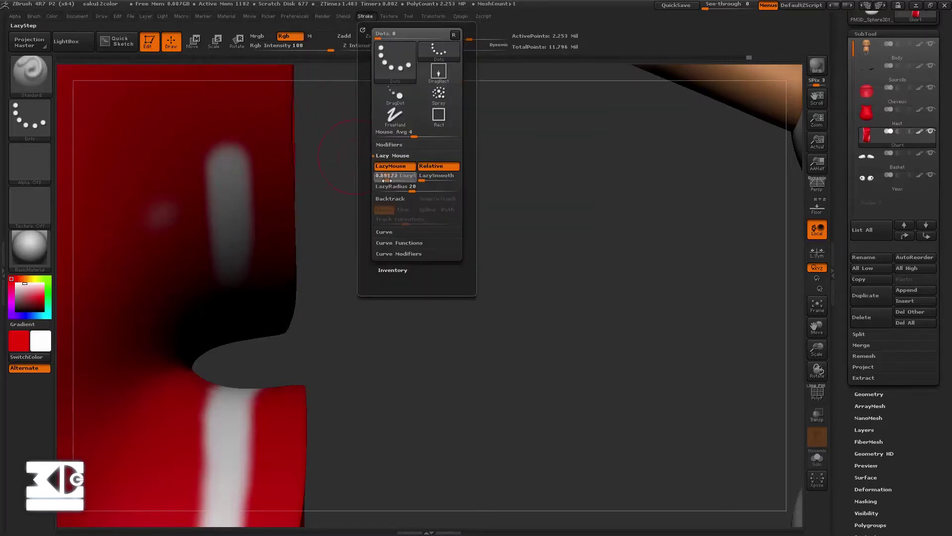
pyautogui.moveTo(164, 158); pyautogui.dragTo(164, 178)
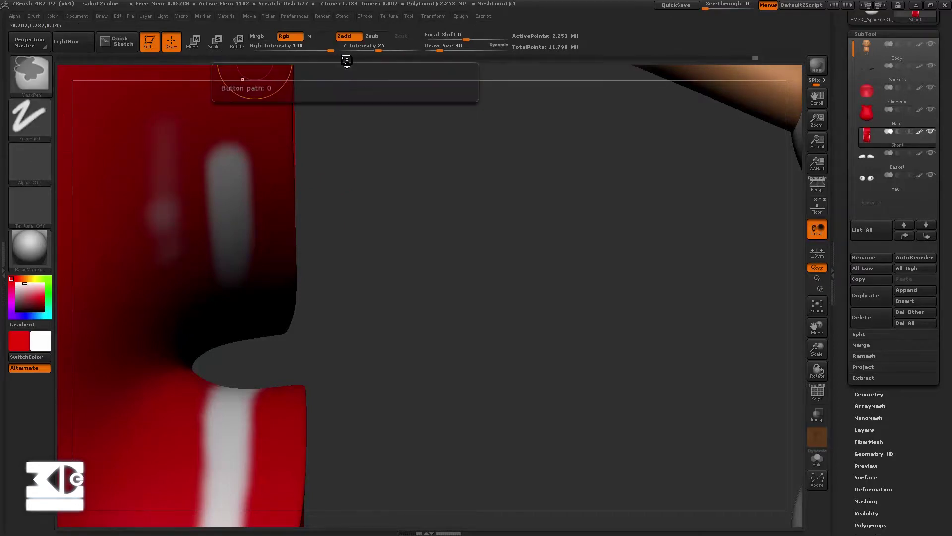
pyautogui.hotkey('ctrl', 'z')
pyautogui.hotkey('ctrl', 'z')
pyautogui.click(365, 16)
pyautogui.moveTo(232, 282); pyautogui.dragTo(219, 148)
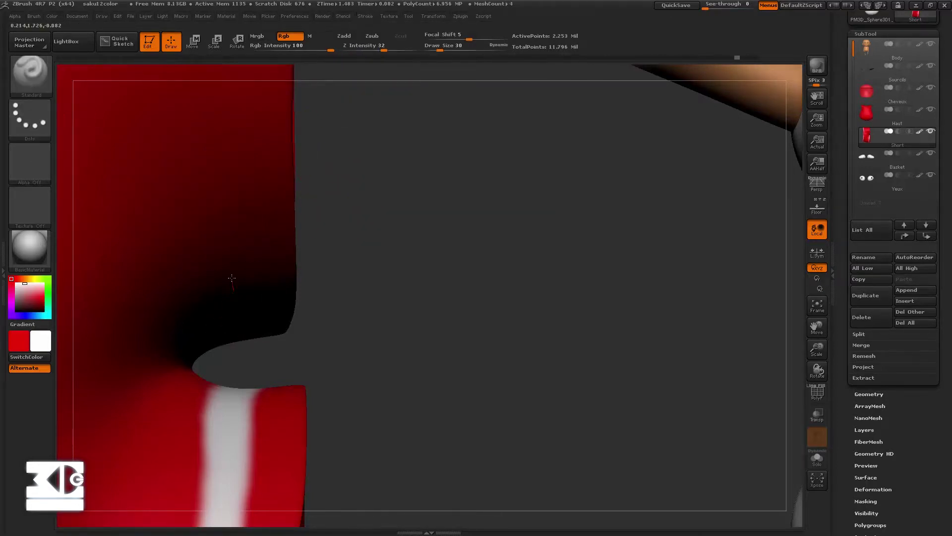
pyautogui.press('f')
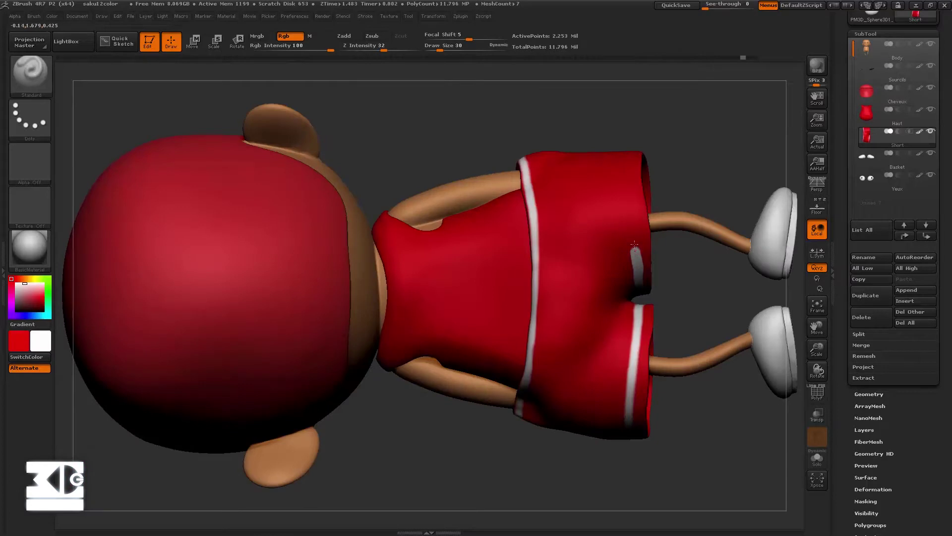
pyautogui.moveTo(635, 245)
pyautogui.mouseDown()
pyautogui.moveTo(625, 141)
pyautogui.moveTo(623, 157)
pyautogui.mouseUp()
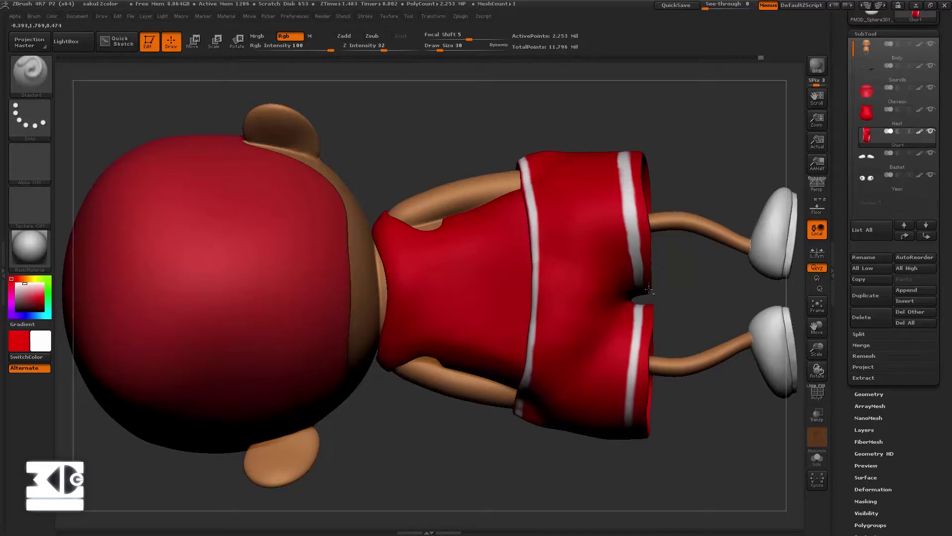
pyautogui.moveTo(627, 242)
pyautogui.mouseDown()
pyautogui.moveTo(540, 236)
pyautogui.moveTo(634, 232)
pyautogui.moveTo(727, 209)
pyautogui.mouseUp()
pyautogui.moveTo(753, 256)
pyautogui.mouseDown()
pyautogui.moveTo(752, 233)
pyautogui.moveTo(677, 238)
pyautogui.moveTo(645, 209)
pyautogui.moveTo(622, 205)
pyautogui.moveTo(488, 293)
pyautogui.mouseUp()
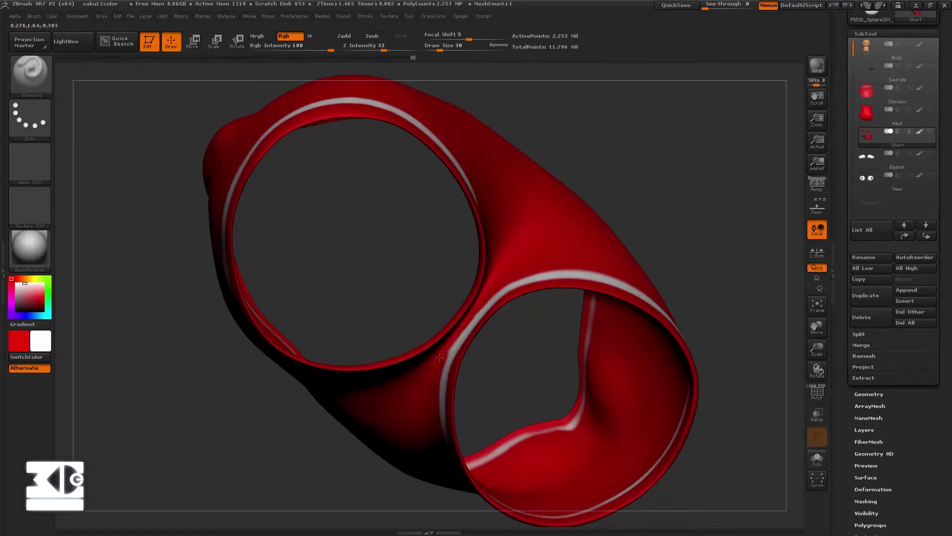
# Paint red along the side stripe's ragged right edge to straighten it
pyautogui.moveTo(439, 357); pyautogui.dragTo(406, 141)
pyautogui.press('ctrl')
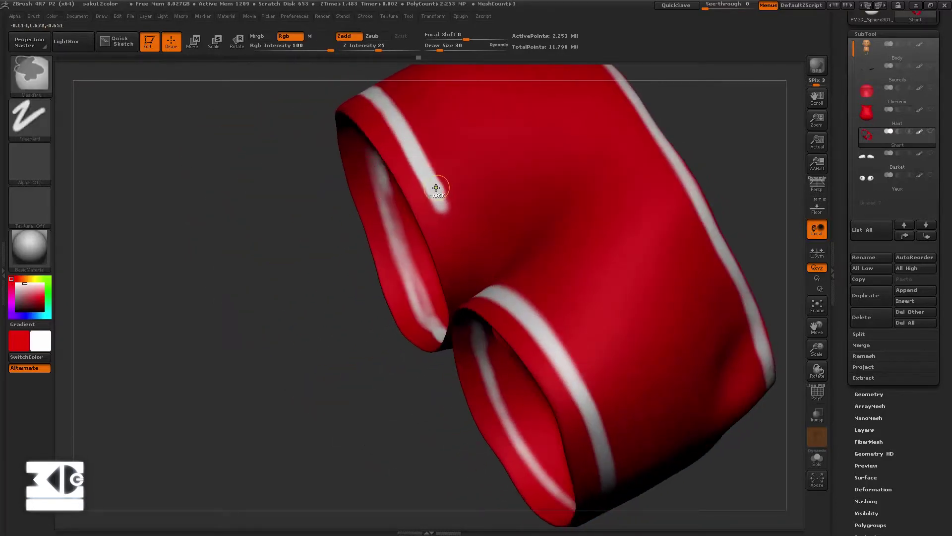
pyautogui.moveTo(436, 188); pyautogui.dragTo(445, 209)
pyautogui.moveTo(460, 270)
pyautogui.mouseDown()
pyautogui.moveTo(372, 270)
pyautogui.moveTo(400, 376)
pyautogui.moveTo(506, 330)
pyautogui.mouseUp()
pyautogui.moveTo(531, 236)
pyautogui.mouseDown()
pyautogui.moveTo(556, 263)
pyautogui.moveTo(544, 217)
pyautogui.moveTo(529, 232)
pyautogui.mouseUp()
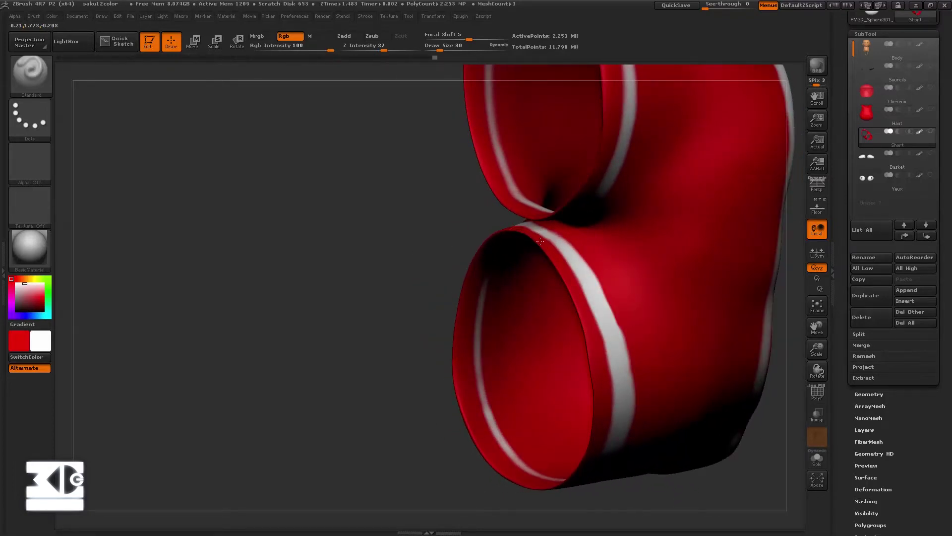
pyautogui.moveTo(450, 344); pyautogui.dragTo(520, 391)
pyautogui.moveTo(549, 333); pyautogui.dragTo(581, 463)
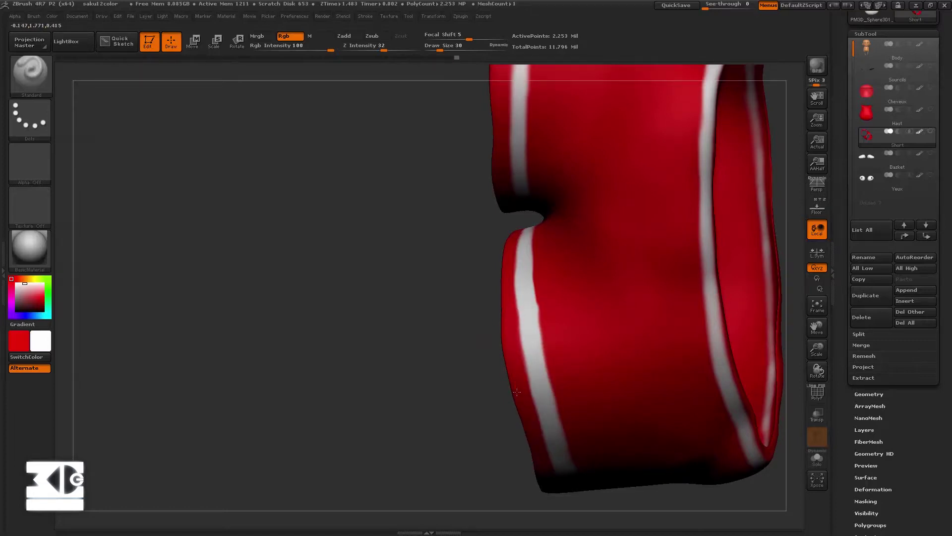
pyautogui.moveTo(545, 301); pyautogui.dragTo(539, 346)
pyautogui.moveTo(546, 283); pyautogui.dragTo(526, 420)
pyautogui.moveTo(445, 279)
pyautogui.mouseDown()
pyautogui.moveTo(509, 268)
pyautogui.moveTo(516, 303)
pyautogui.moveTo(459, 330)
pyautogui.mouseUp()
pyautogui.moveTo(578, 444); pyautogui.dragTo(580, 397)
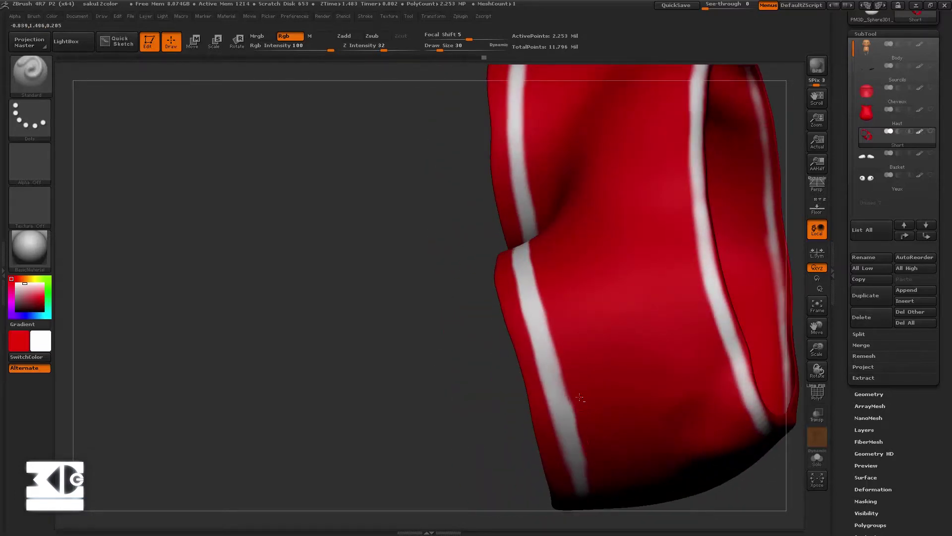
pyautogui.moveTo(575, 431); pyautogui.dragTo(588, 477)
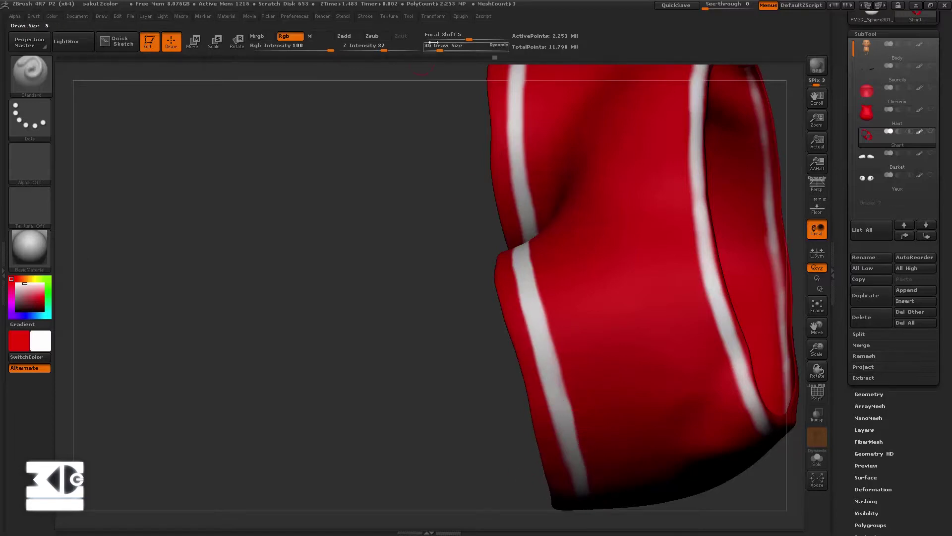
pyautogui.click(365, 16)
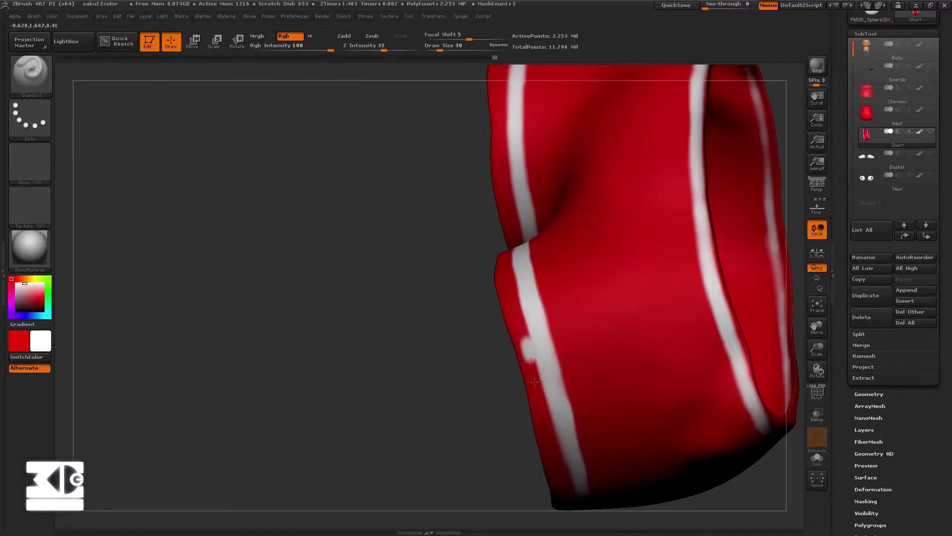
# Trim the stripe's left edge with red and repaint the white stripe solid
pyautogui.moveTo(527, 341); pyautogui.dragTo(565, 503)
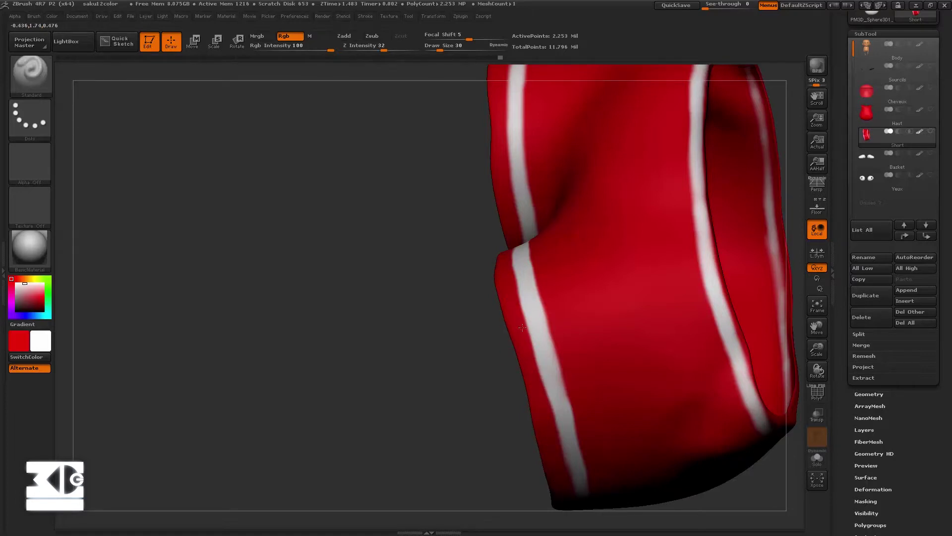
pyautogui.moveTo(522, 327); pyautogui.dragTo(542, 423)
pyautogui.moveTo(506, 256); pyautogui.dragTo(521, 339)
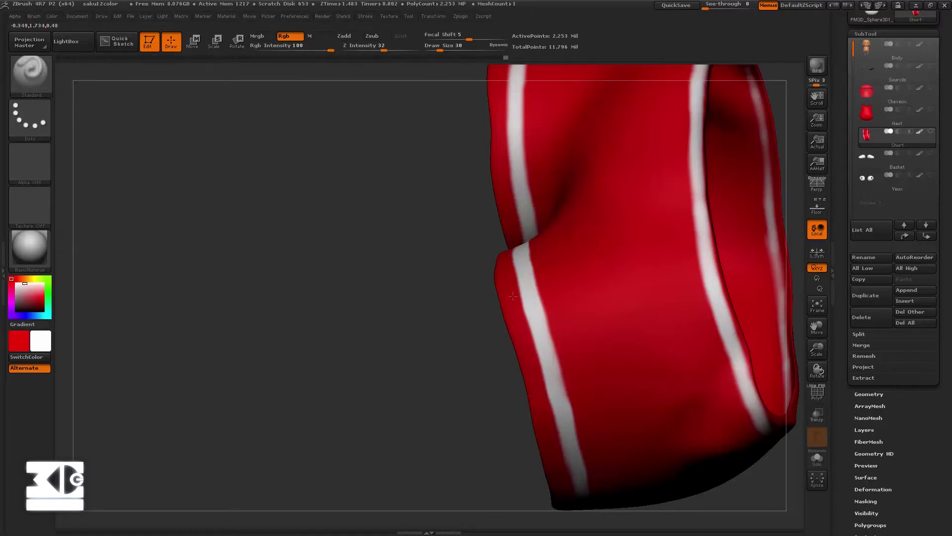
pyautogui.keyDown('alt'); pyautogui.moveTo(522, 387); pyautogui.dragTo(445, 249); pyautogui.keyUp('alt')
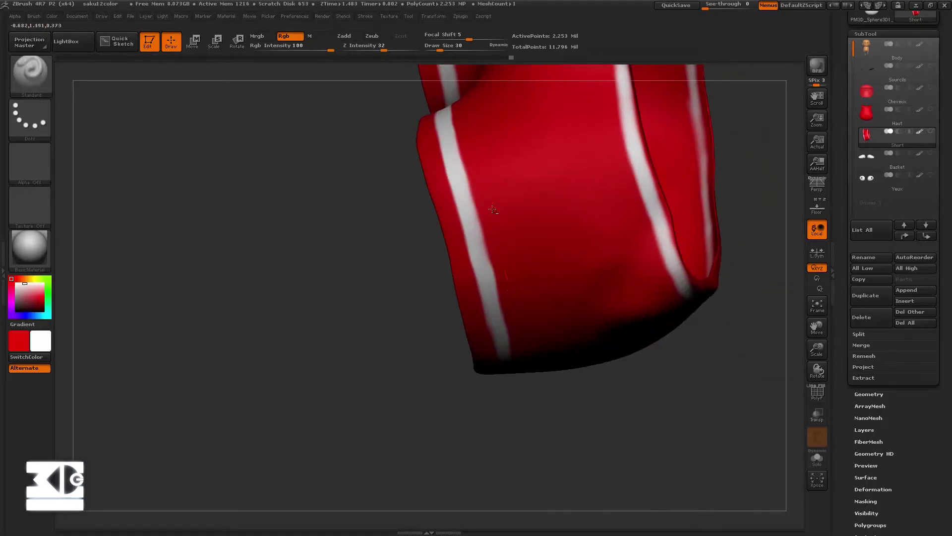
pyautogui.moveTo(492, 256); pyautogui.dragTo(508, 314)
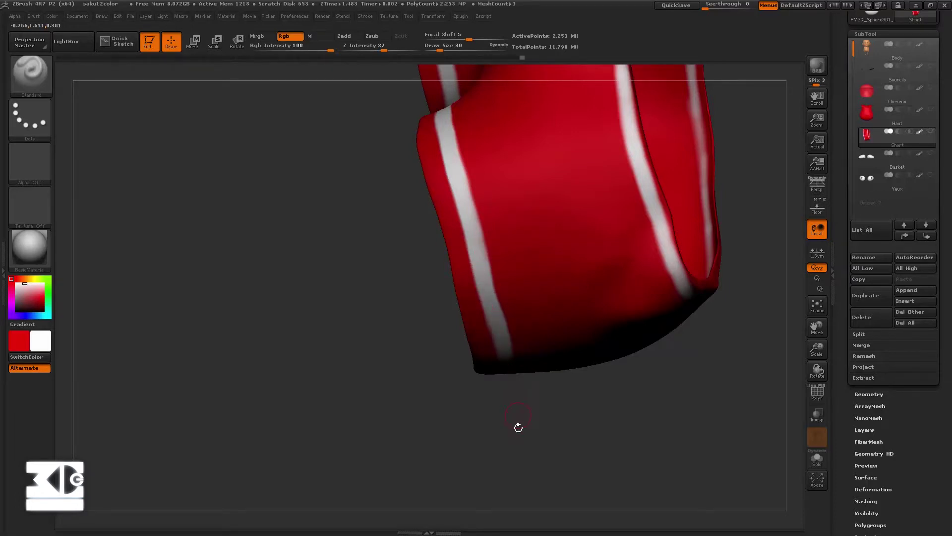
pyautogui.moveTo(516, 425)
pyautogui.mouseDown()
pyautogui.moveTo(449, 331)
pyautogui.moveTo(481, 271)
pyautogui.mouseUp()
pyautogui.moveTo(526, 342); pyautogui.dragTo(540, 367)
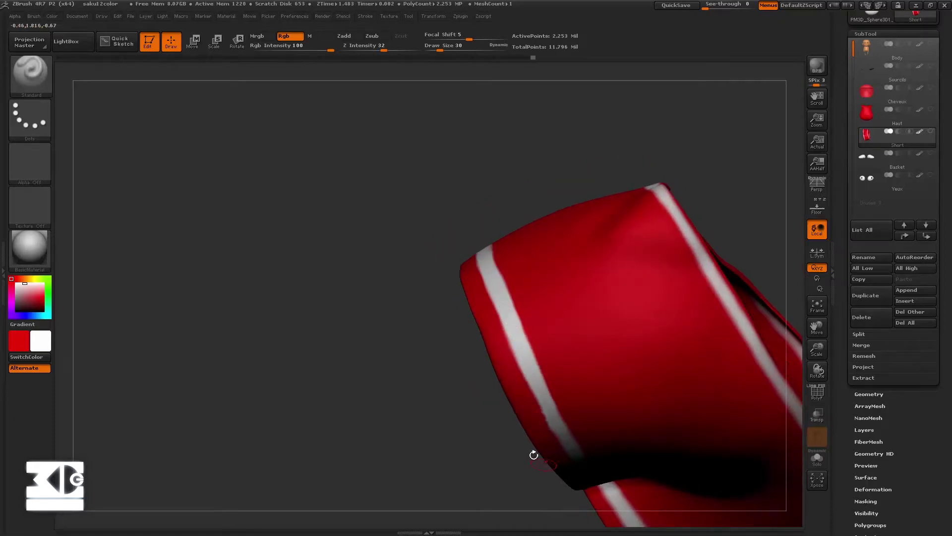
pyautogui.moveTo(469, 460); pyautogui.dragTo(455, 417)
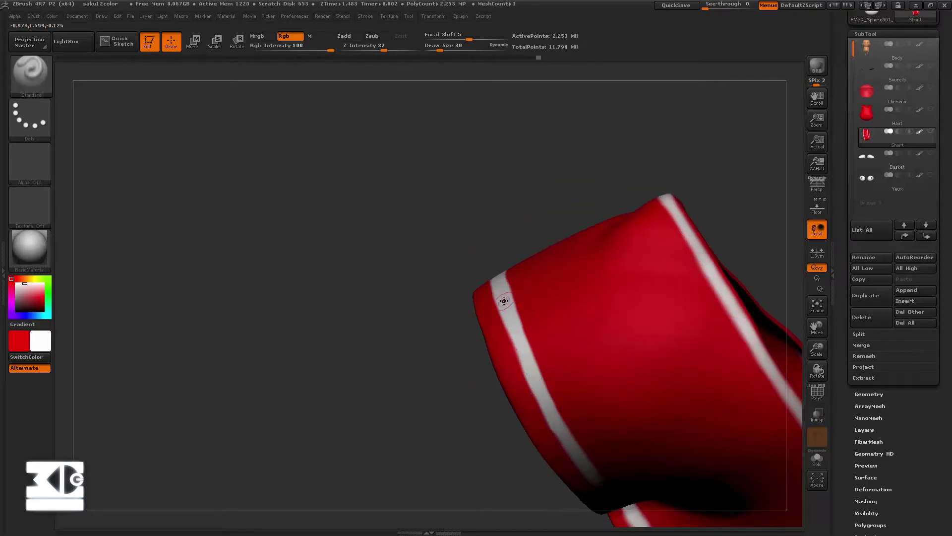
pyautogui.moveTo(503, 301); pyautogui.dragTo(565, 471)
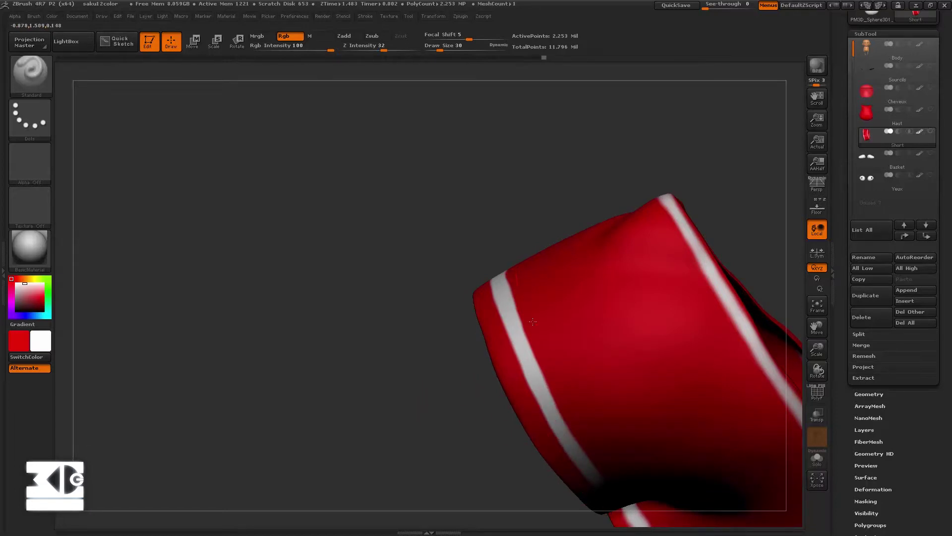
pyautogui.moveTo(451, 303); pyautogui.dragTo(448, 348)
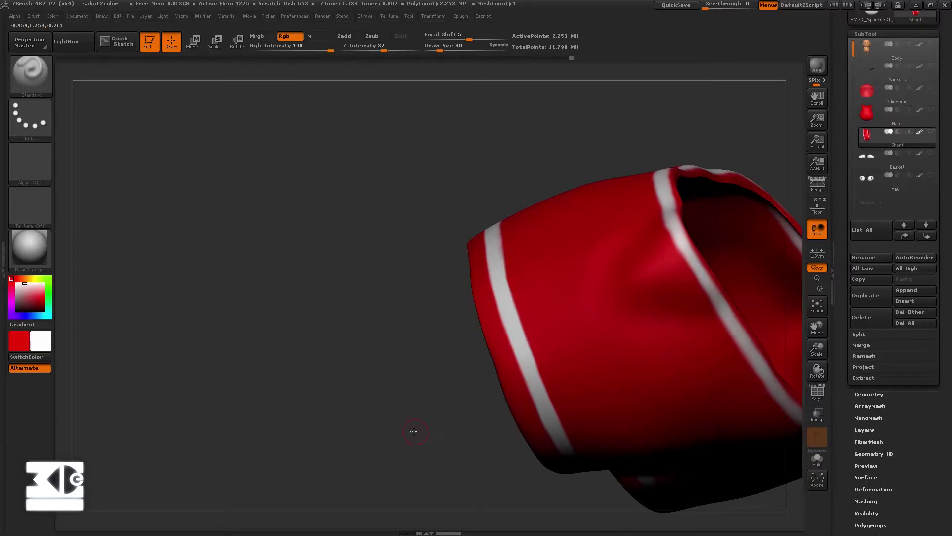
# Orbit around both legs and repaint the lower white hem band evenly
pyautogui.moveTo(414, 431)
pyautogui.mouseDown()
pyautogui.moveTo(380, 385)
pyautogui.moveTo(733, 299)
pyautogui.moveTo(630, 315)
pyautogui.mouseUp()
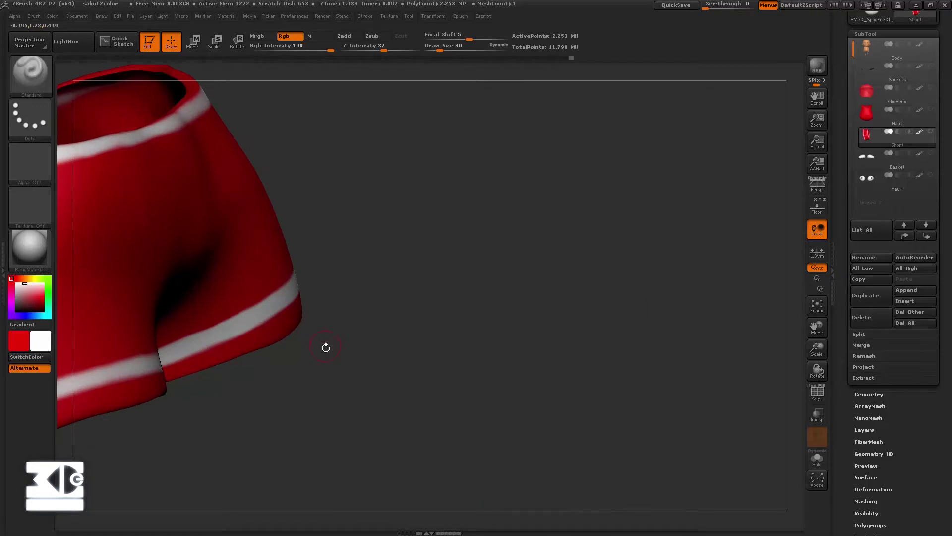
pyautogui.moveTo(326, 347); pyautogui.dragTo(340, 387)
pyautogui.moveTo(191, 383)
pyautogui.mouseDown()
pyautogui.moveTo(231, 362)
pyautogui.moveTo(364, 328)
pyautogui.mouseUp()
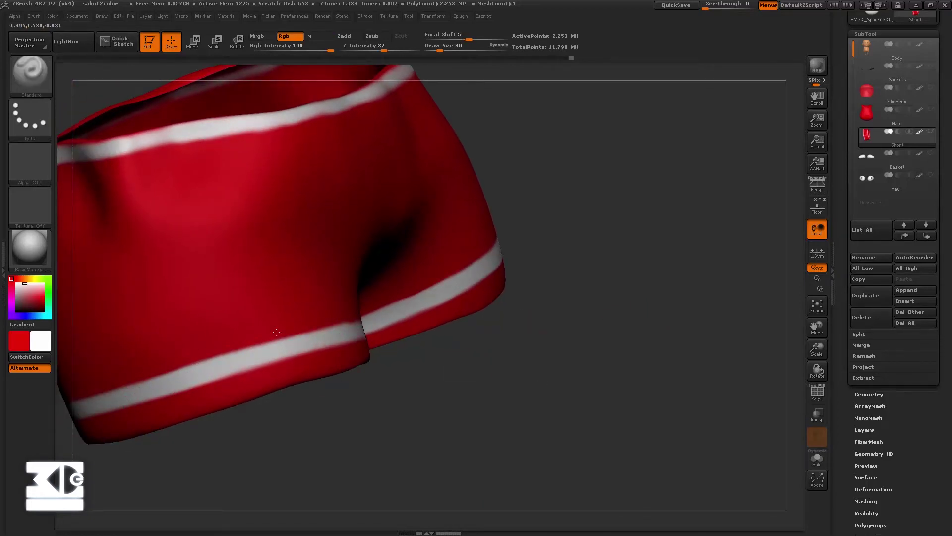
pyautogui.moveTo(324, 316)
pyautogui.mouseDown()
pyautogui.moveTo(351, 303)
pyautogui.moveTo(183, 345)
pyautogui.mouseUp()
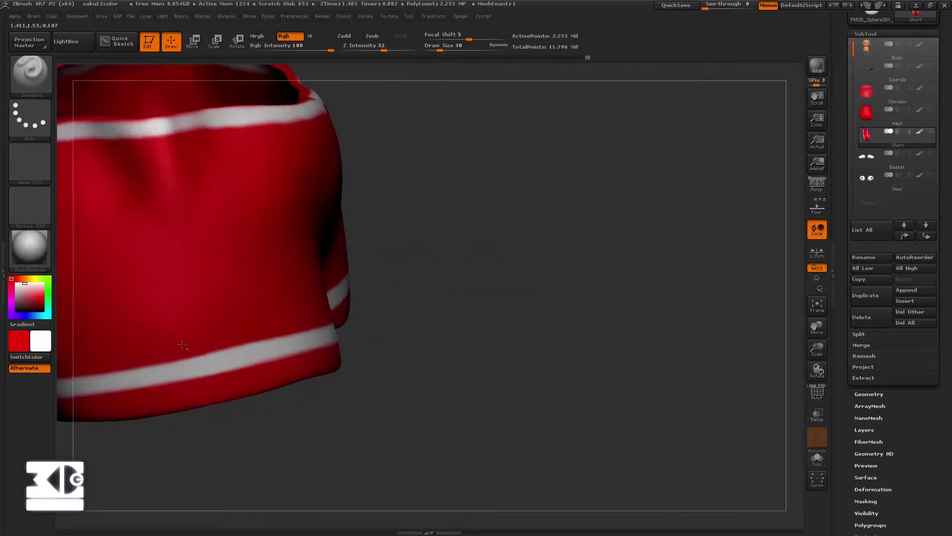
pyautogui.moveTo(293, 397)
pyautogui.mouseDown()
pyautogui.moveTo(297, 422)
pyautogui.moveTo(261, 419)
pyautogui.moveTo(223, 346)
pyautogui.mouseUp()
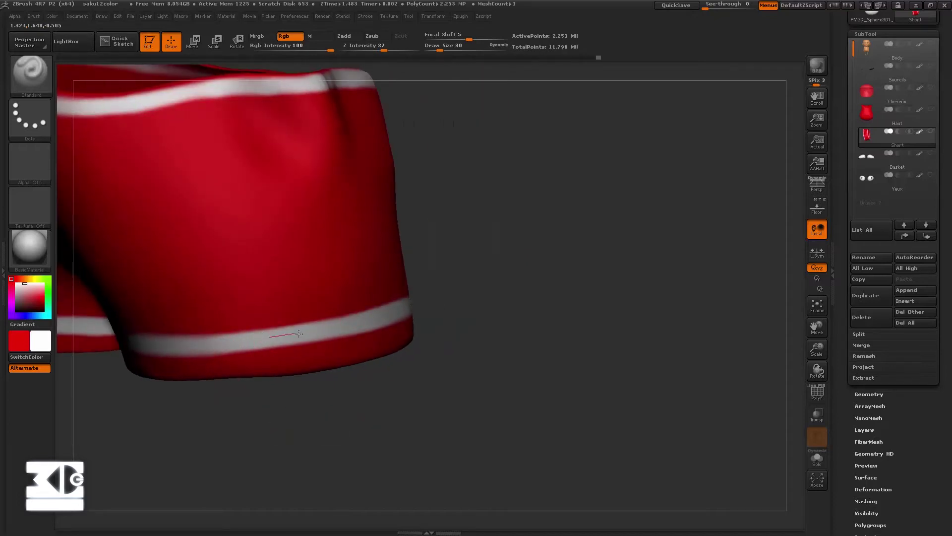
pyautogui.moveTo(212, 400)
pyautogui.mouseDown()
pyautogui.moveTo(180, 418)
pyautogui.moveTo(234, 407)
pyautogui.moveTo(238, 330)
pyautogui.mouseUp()
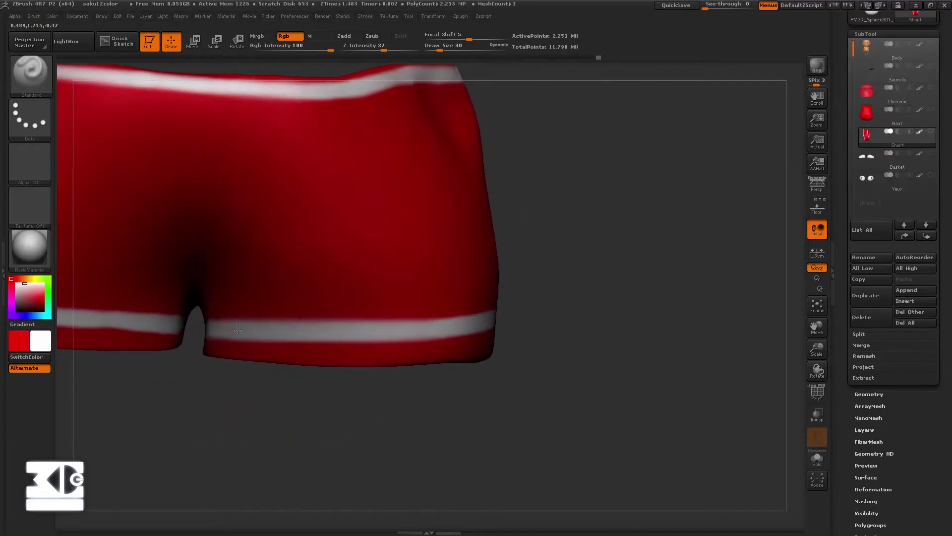
pyautogui.moveTo(477, 404)
pyautogui.mouseDown()
pyautogui.moveTo(342, 336)
pyautogui.moveTo(397, 336)
pyautogui.mouseUp()
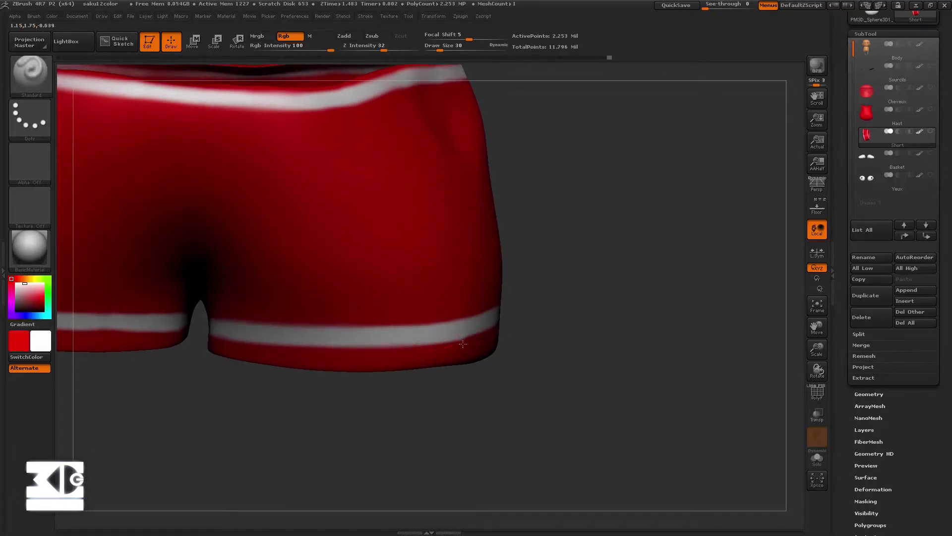
pyautogui.moveTo(298, 408); pyautogui.dragTo(175, 352)
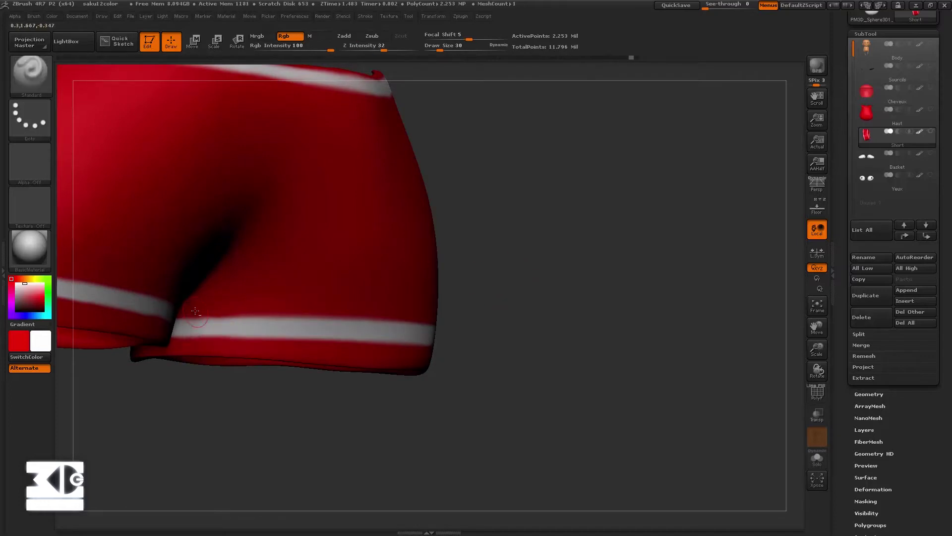
pyautogui.moveTo(116, 414); pyautogui.dragTo(245, 403)
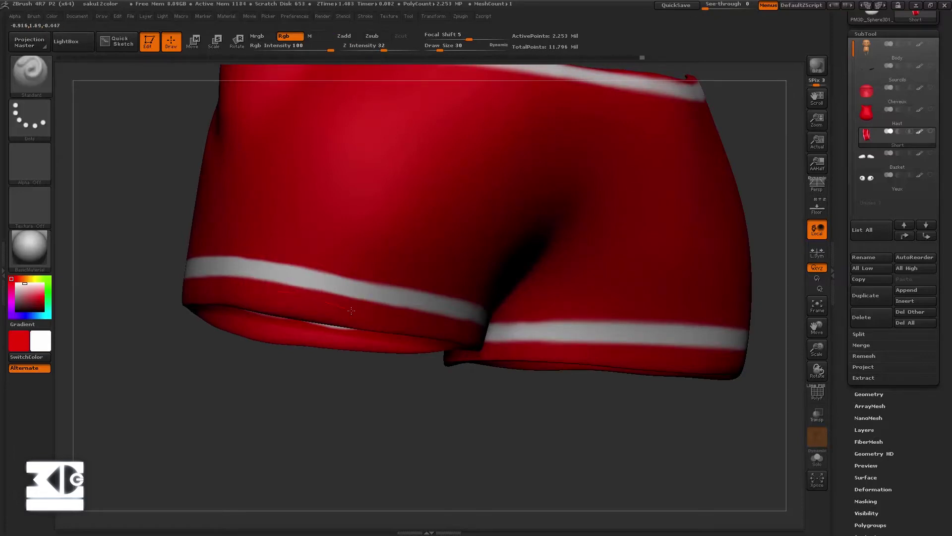
pyautogui.moveTo(209, 325)
pyautogui.mouseDown()
pyautogui.moveTo(236, 369)
pyautogui.moveTo(305, 435)
pyautogui.mouseUp()
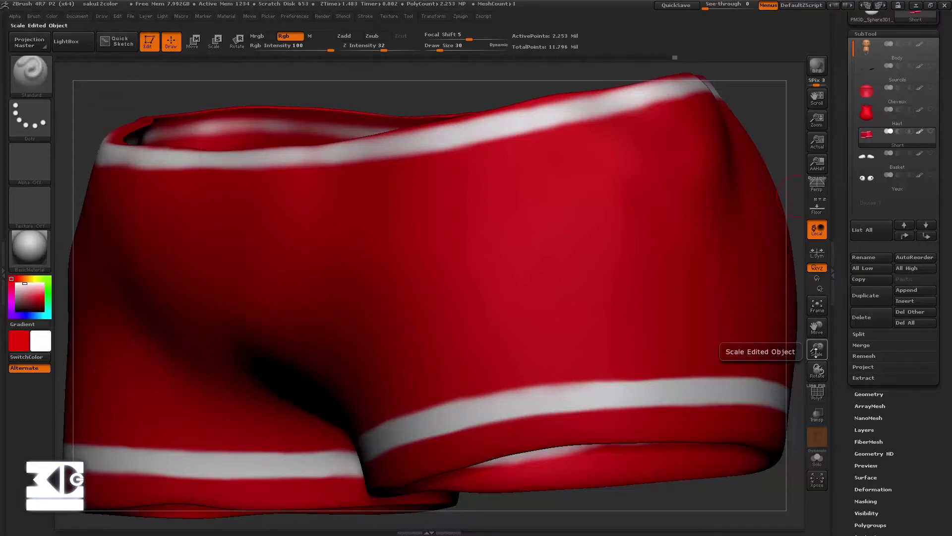
# Inspect the striped shorts, then turn Solo off and frame the whole character from the front
pyautogui.moveTo(818, 350); pyautogui.dragTo(418, 429)
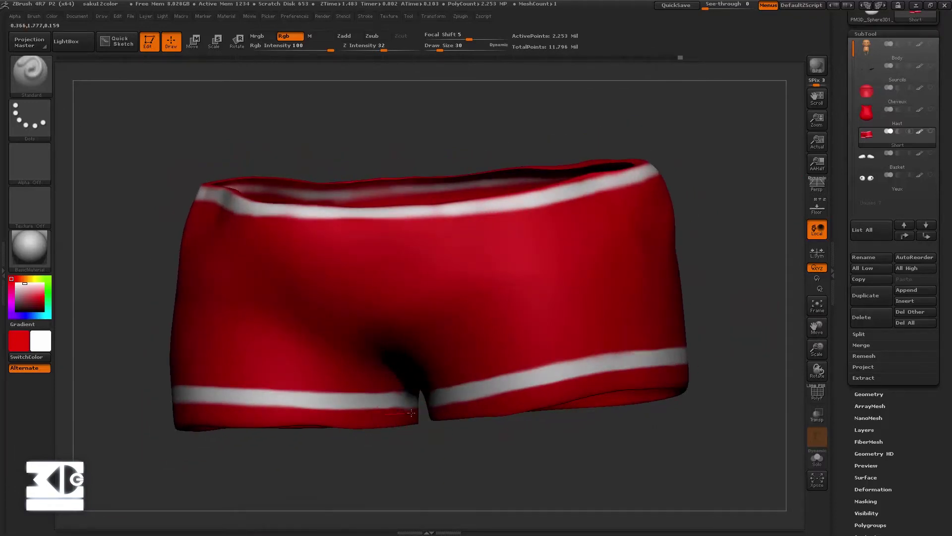
pyautogui.moveTo(421, 453); pyautogui.dragTo(406, 411)
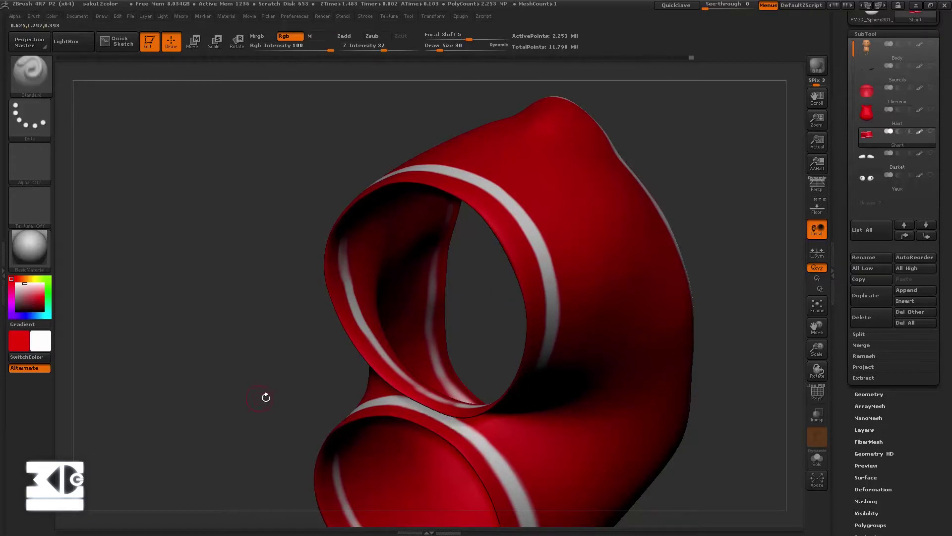
pyautogui.moveTo(265, 397); pyautogui.dragTo(391, 381)
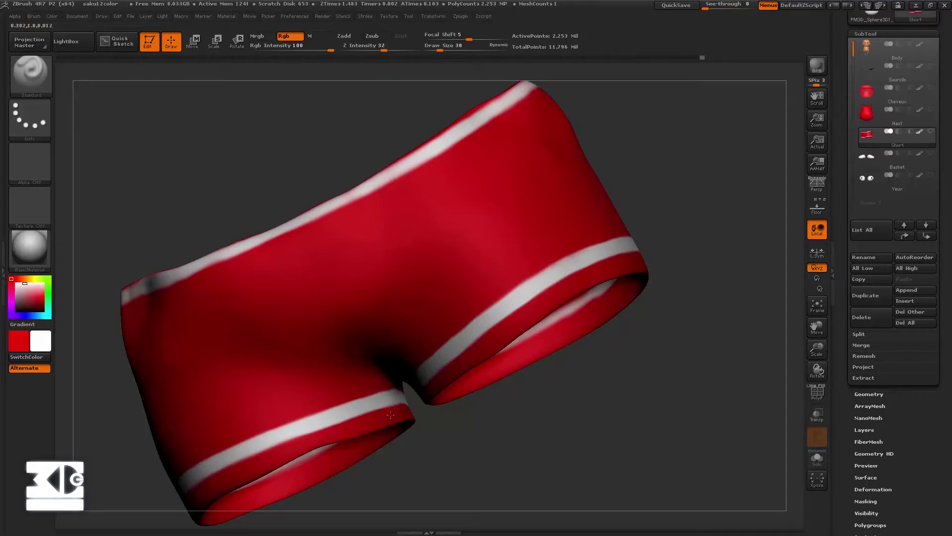
pyautogui.moveTo(438, 414)
pyautogui.mouseDown()
pyautogui.moveTo(382, 436)
pyautogui.moveTo(367, 430)
pyautogui.moveTo(404, 435)
pyautogui.mouseUp()
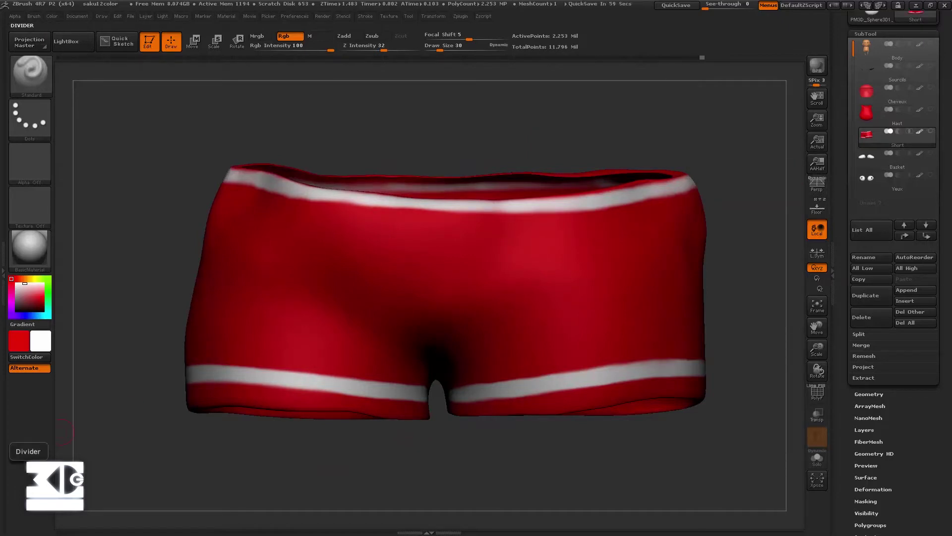
pyautogui.keyDown('shift'); pyautogui.click(931, 131); pyautogui.keyUp('shift')
pyautogui.moveTo(793, 183)
pyautogui.mouseDown()
pyautogui.moveTo(644, 267)
pyautogui.moveTo(625, 304)
pyautogui.mouseUp()
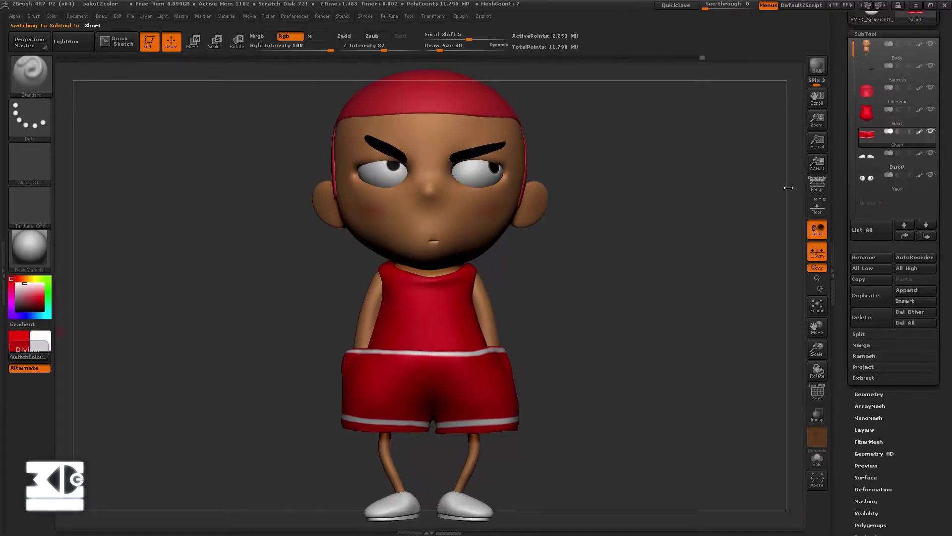
# Isolate and frame the Basket shoes, switch to red, and set Focal Shift to -100
pyautogui.press('Down')
pyautogui.press('f')
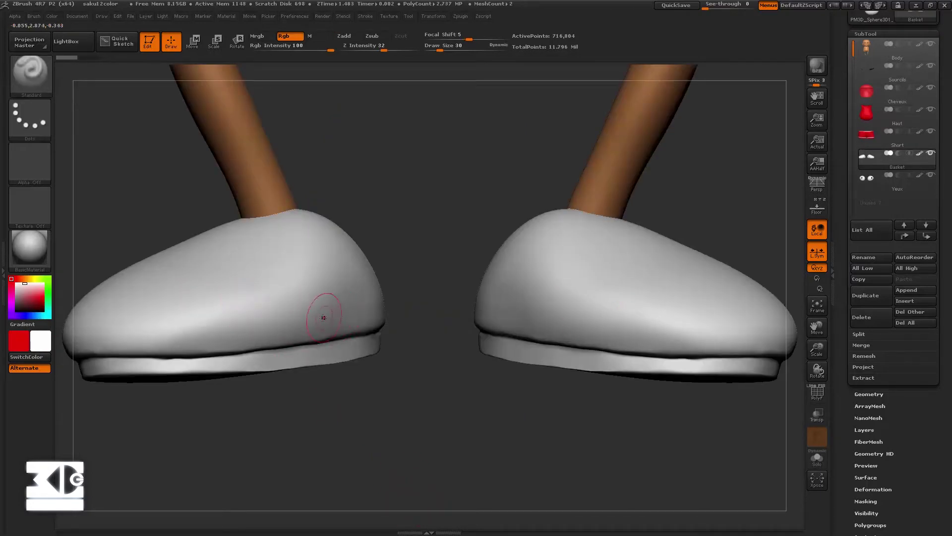
pyautogui.press('v')
pyautogui.moveTo(333, 322); pyautogui.dragTo(228, 284)
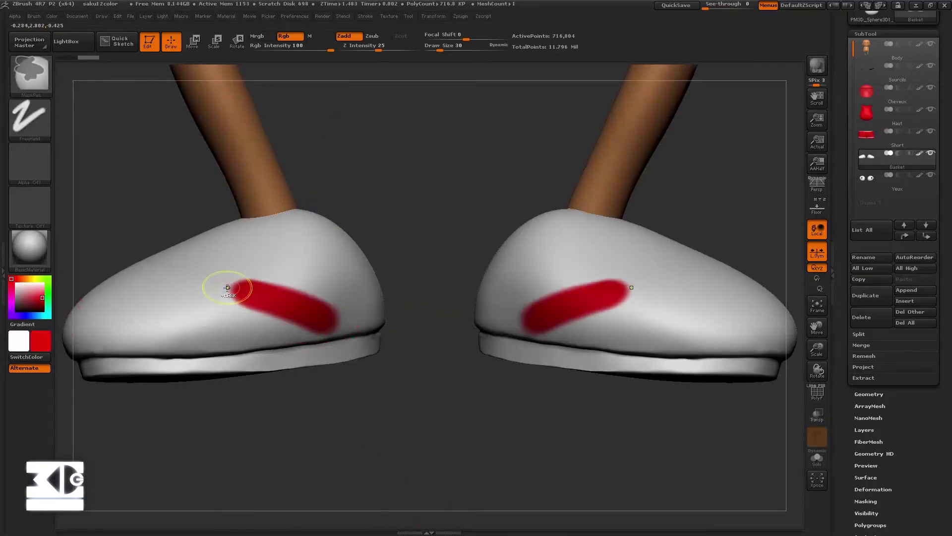
pyautogui.hotkey('ctrl', 'z')
pyautogui.moveTo(468, 38); pyautogui.dragTo(425, 39)
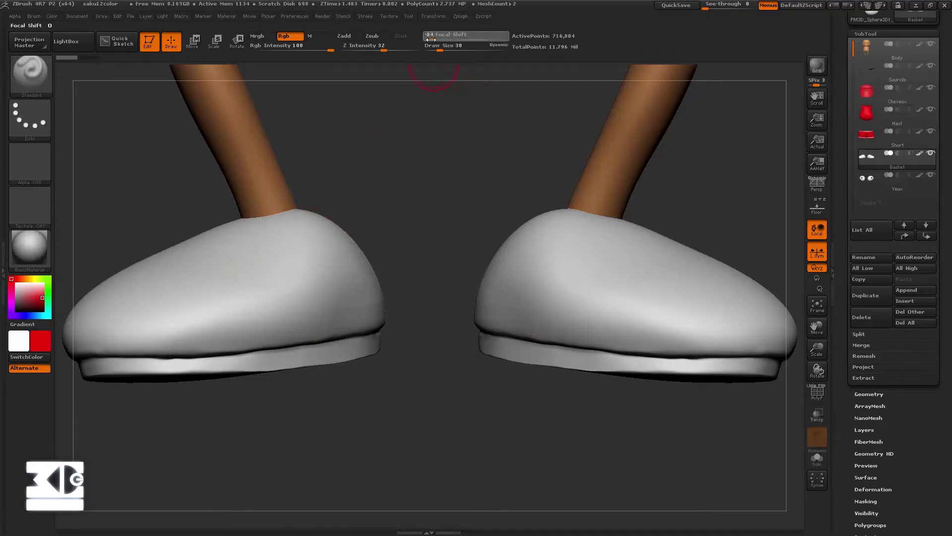
# Paint a slim red diagonal stripe across both shoes with X symmetry
pyautogui.moveTo(251, 263); pyautogui.dragTo(344, 318)
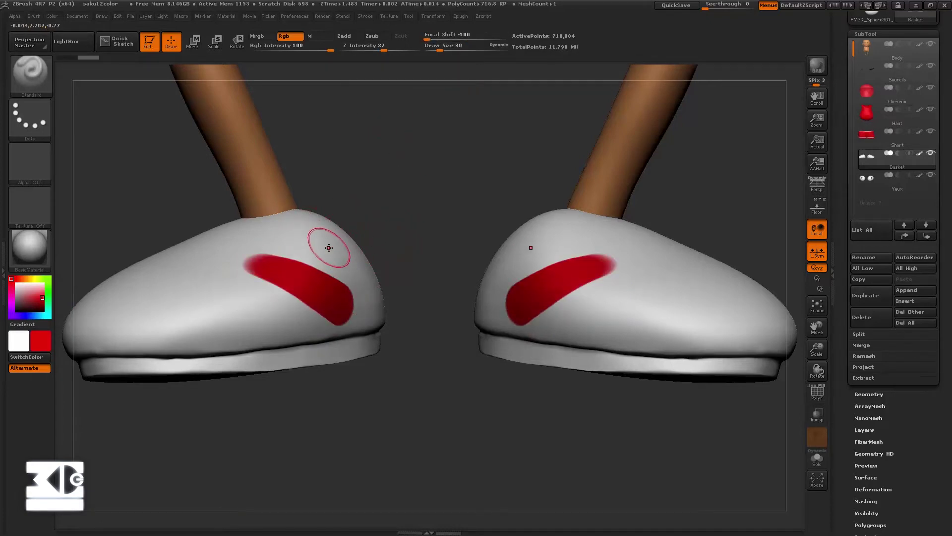
pyautogui.keyDown('alt'); pyautogui.moveTo(248, 262); pyautogui.dragTo(342, 325); pyautogui.keyUp('alt')
pyautogui.moveTo(272, 241)
pyautogui.keyDown('alt'); pyautogui.mouseDown()
pyautogui.moveTo(362, 299)
pyautogui.moveTo(348, 323)
pyautogui.moveTo(318, 270)
pyautogui.mouseUp(); pyautogui.keyUp('alt')
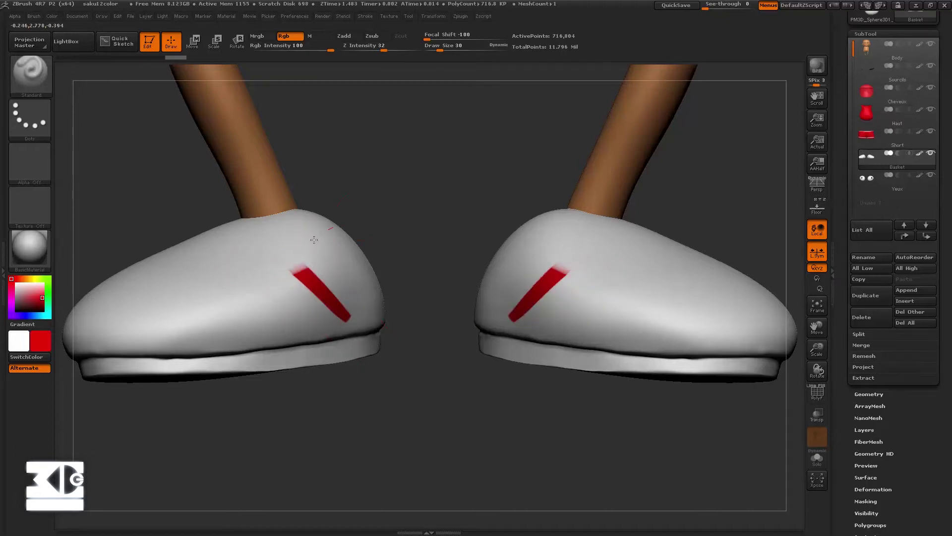
pyautogui.moveTo(431, 302); pyautogui.dragTo(415, 246)
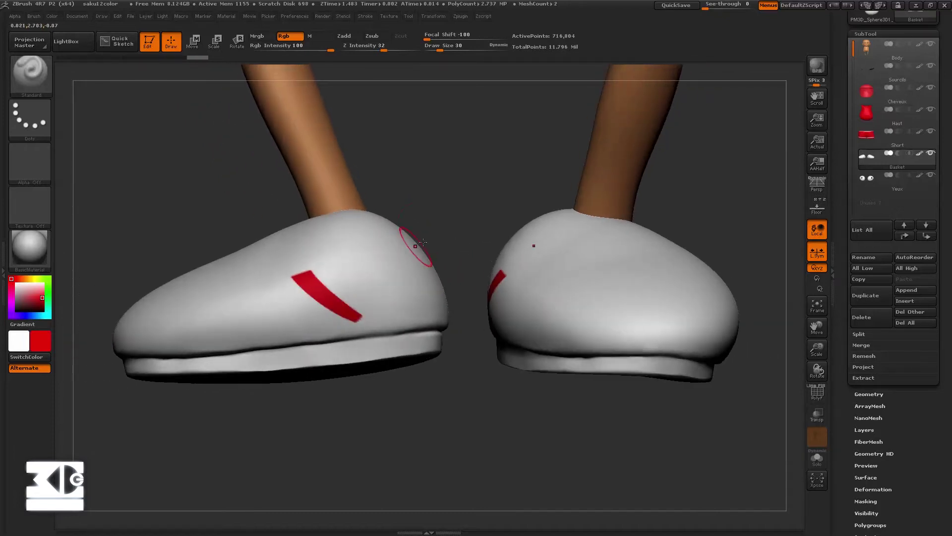
pyautogui.moveTo(131, 263)
pyautogui.mouseDown()
pyautogui.moveTo(278, 277)
pyautogui.moveTo(149, 342)
pyautogui.mouseUp()
# Narrow the stripe and tidy its top and right edges by painting white over them
pyautogui.keyDown('alt'); pyautogui.moveTo(228, 265); pyautogui.dragTo(159, 270); pyautogui.keyUp('alt')
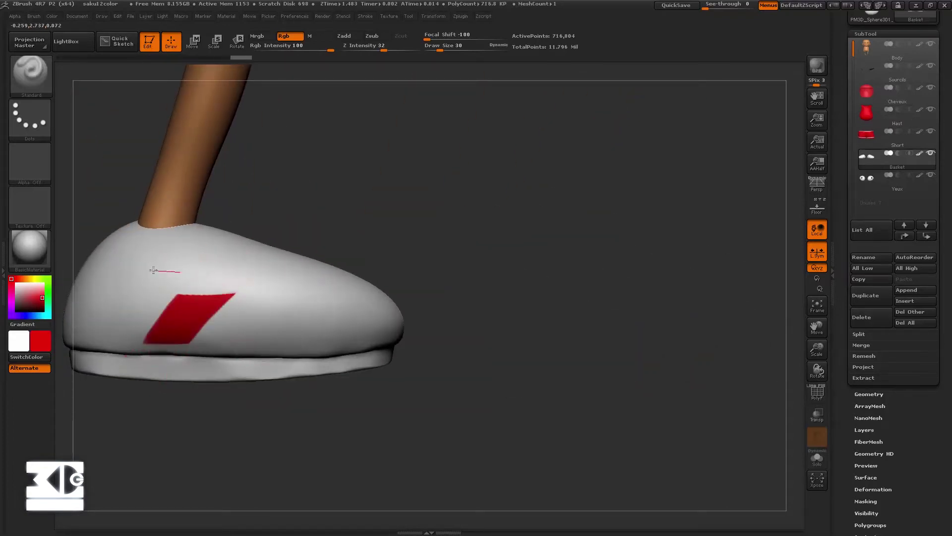
pyautogui.hotkey('ctrl', 'z')
pyautogui.keyDown('alt'); pyautogui.moveTo(243, 261); pyautogui.dragTo(159, 262); pyautogui.keyUp('alt')
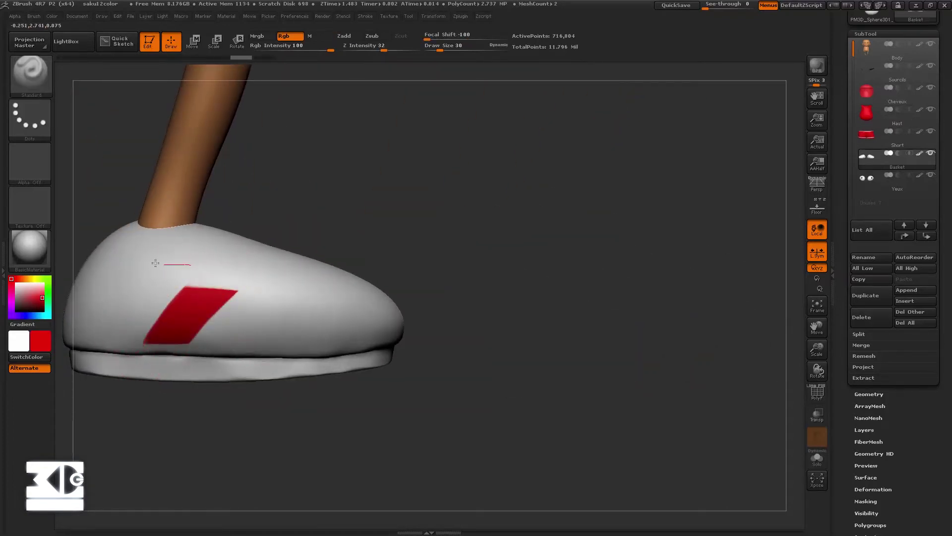
pyautogui.moveTo(297, 208)
pyautogui.mouseDown()
pyautogui.moveTo(357, 199)
pyautogui.moveTo(354, 229)
pyautogui.moveTo(247, 308)
pyautogui.moveTo(340, 199)
pyautogui.mouseUp()
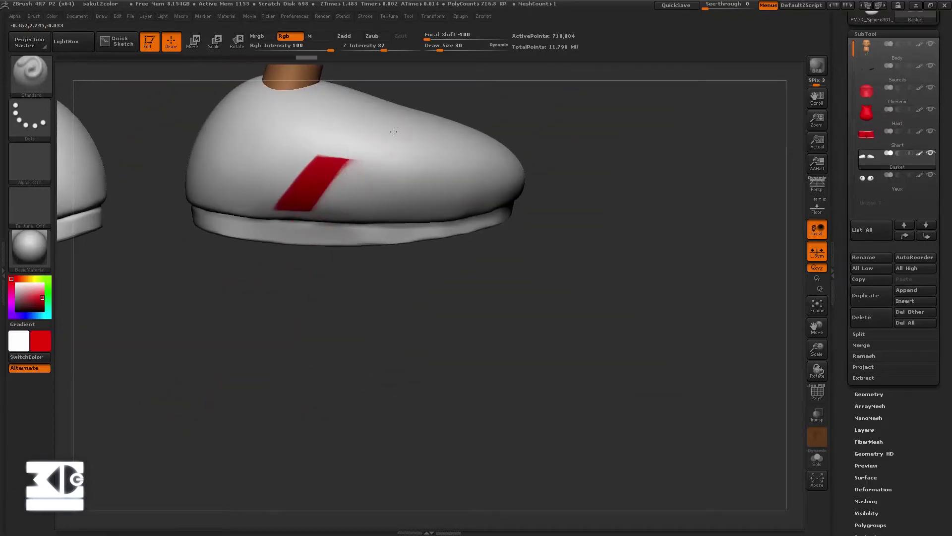
pyautogui.moveTo(365, 158)
pyautogui.keyDown('alt'); pyautogui.mouseDown()
pyautogui.moveTo(327, 209)
pyautogui.moveTo(354, 159)
pyautogui.mouseUp(); pyautogui.keyUp('alt')
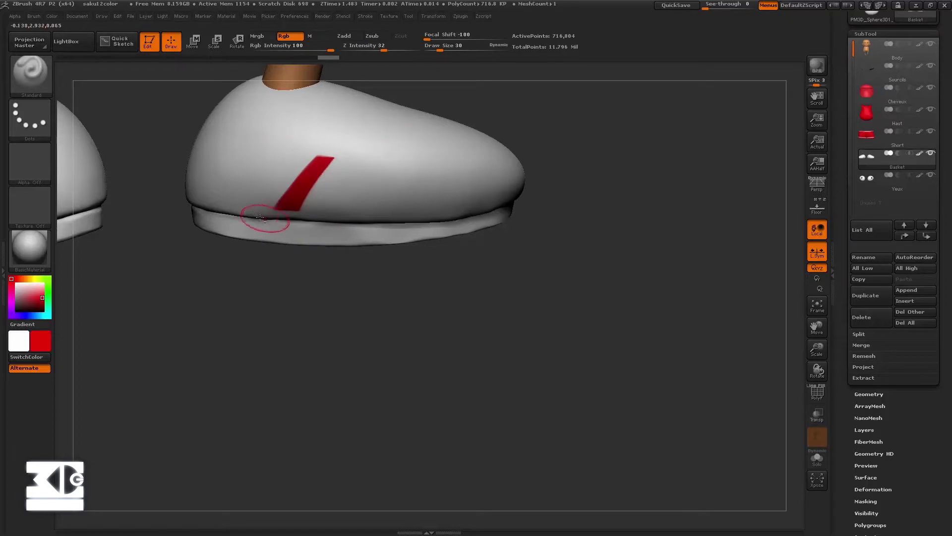
pyautogui.moveTo(233, 268); pyautogui.dragTo(153, 325)
# Select and frame the Haut tank top, then paint white trim down the shoulder strap edge
pyautogui.keyDown('ctrl'); pyautogui.keyDown('shift'); pyautogui.click(203, 372); pyautogui.keyUp('shift'); pyautogui.keyUp('ctrl')
pyautogui.moveTo(203, 372)
pyautogui.mouseDown()
pyautogui.moveTo(233, 376)
pyautogui.moveTo(214, 371)
pyautogui.moveTo(218, 344)
pyautogui.moveTo(268, 258)
pyautogui.mouseUp()
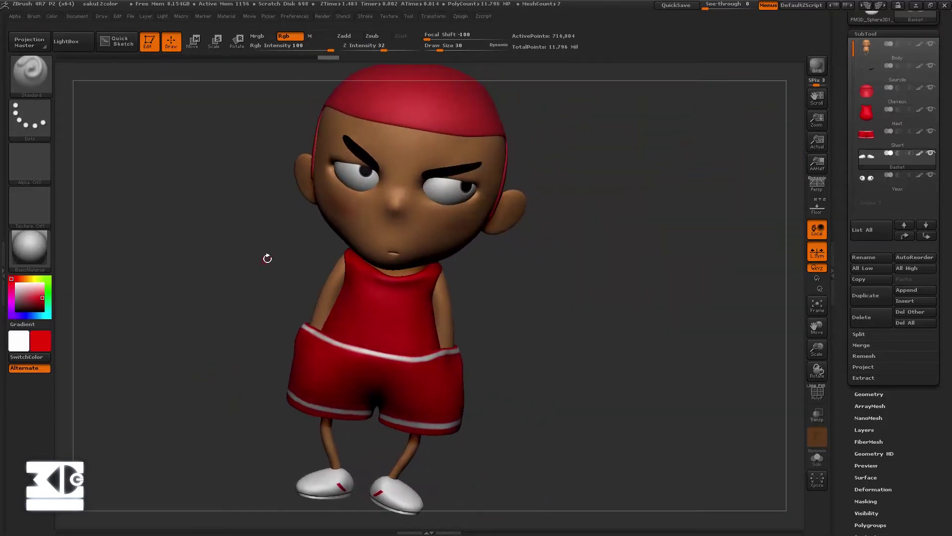
pyautogui.keyDown('alt'); pyautogui.click(395, 260); pyautogui.keyUp('alt')
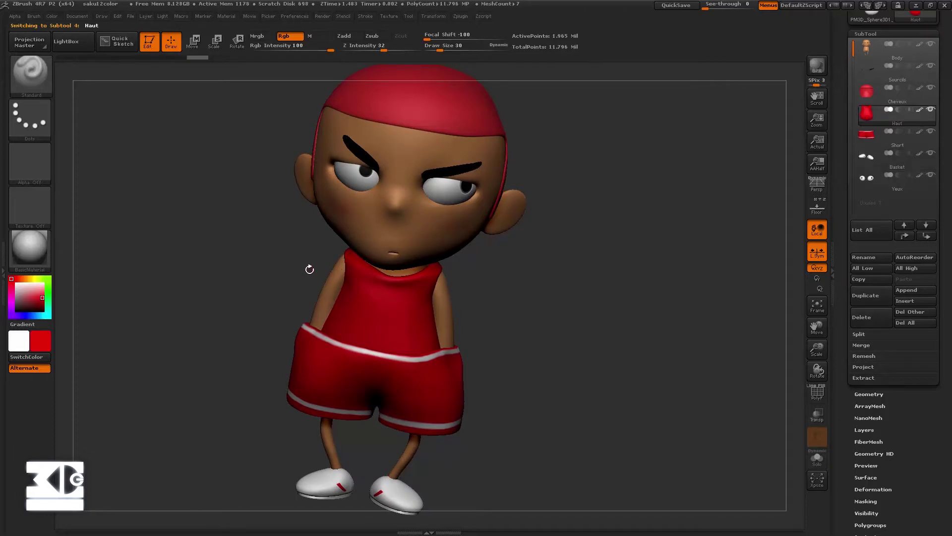
pyautogui.press('f')
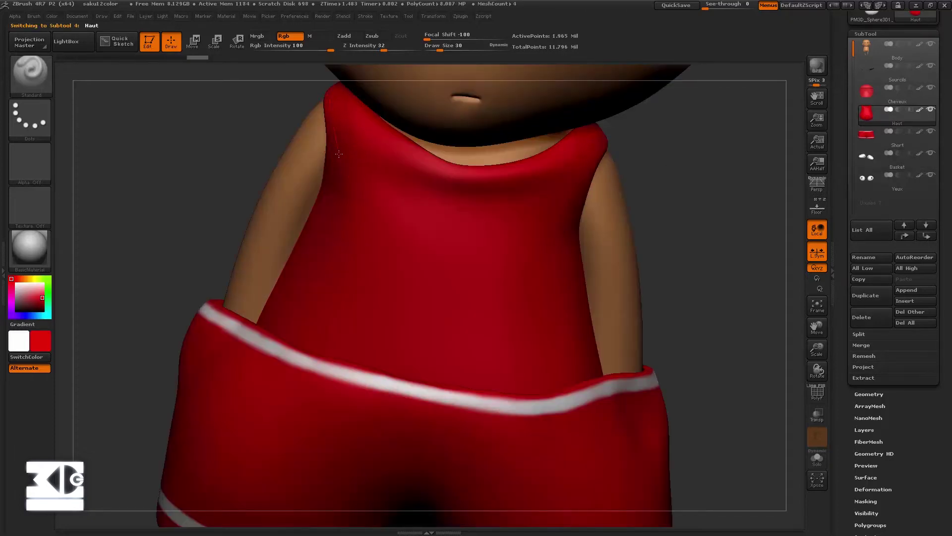
pyautogui.press('v')
pyautogui.moveTo(331, 92); pyautogui.dragTo(325, 199)
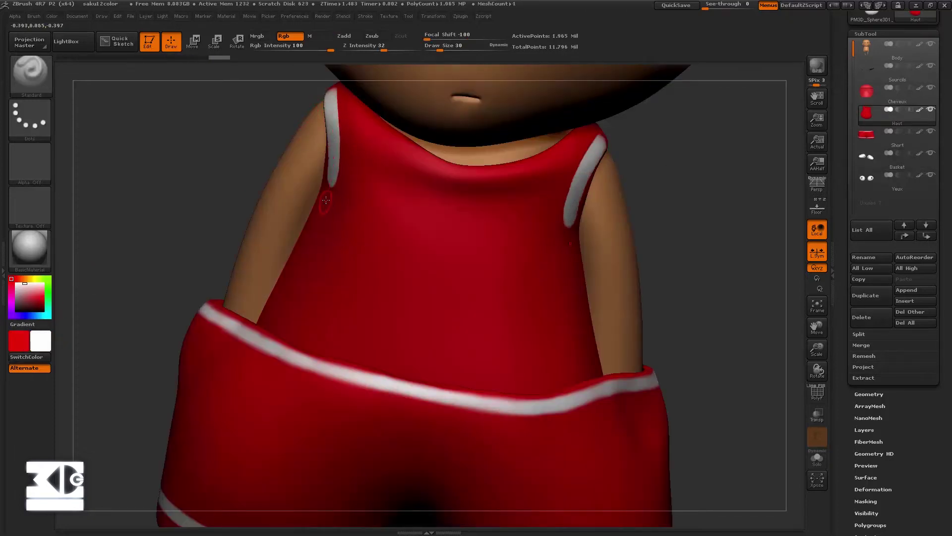
pyautogui.moveTo(719, 298)
pyautogui.mouseDown()
pyautogui.moveTo(645, 223)
pyautogui.moveTo(545, 238)
pyautogui.mouseUp()
# Isolate the tank top and paint a white rim around the armhole opening
pyautogui.keyDown('shift'); pyautogui.click(931, 109); pyautogui.keyUp('shift')
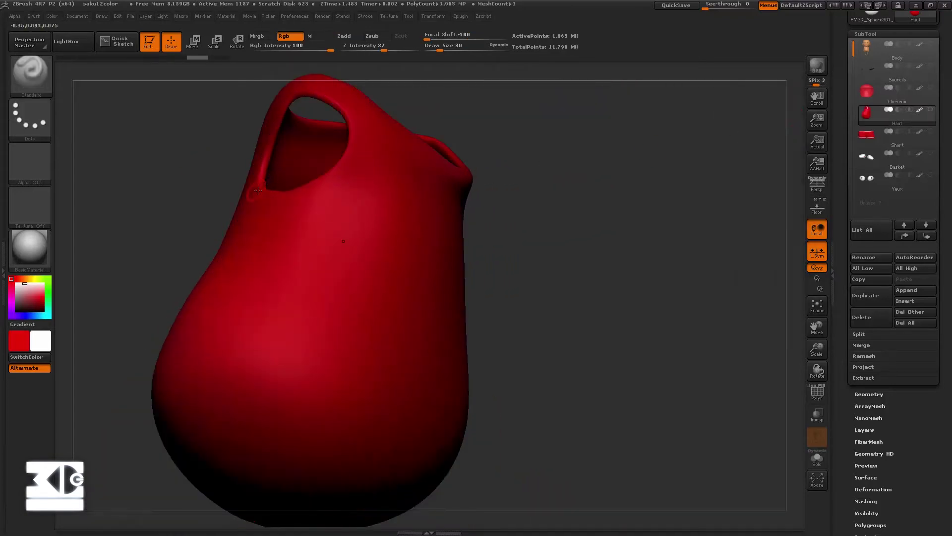
pyautogui.moveTo(258, 190); pyautogui.dragTo(276, 97)
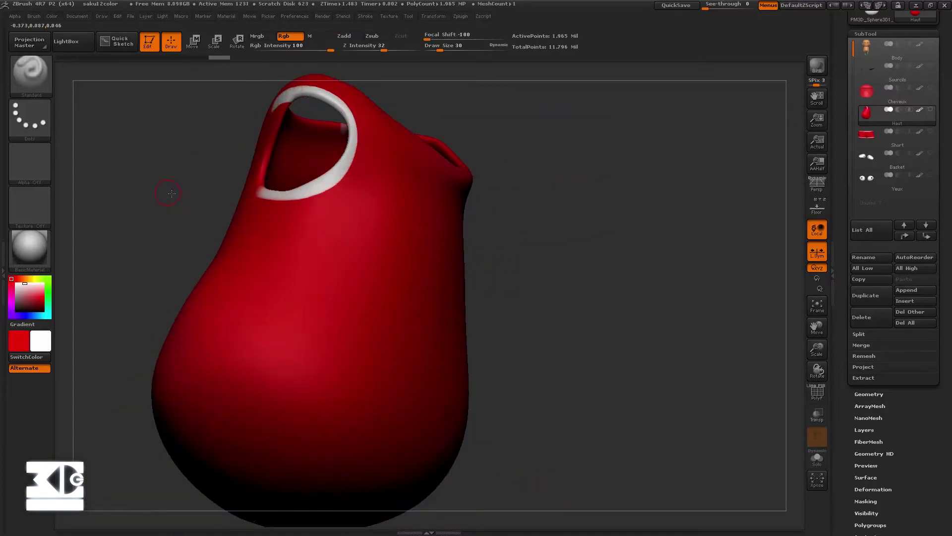
pyautogui.moveTo(171, 194)
pyautogui.mouseDown()
pyautogui.moveTo(233, 208)
pyautogui.moveTo(258, 129)
pyautogui.moveTo(305, 99)
pyautogui.mouseUp()
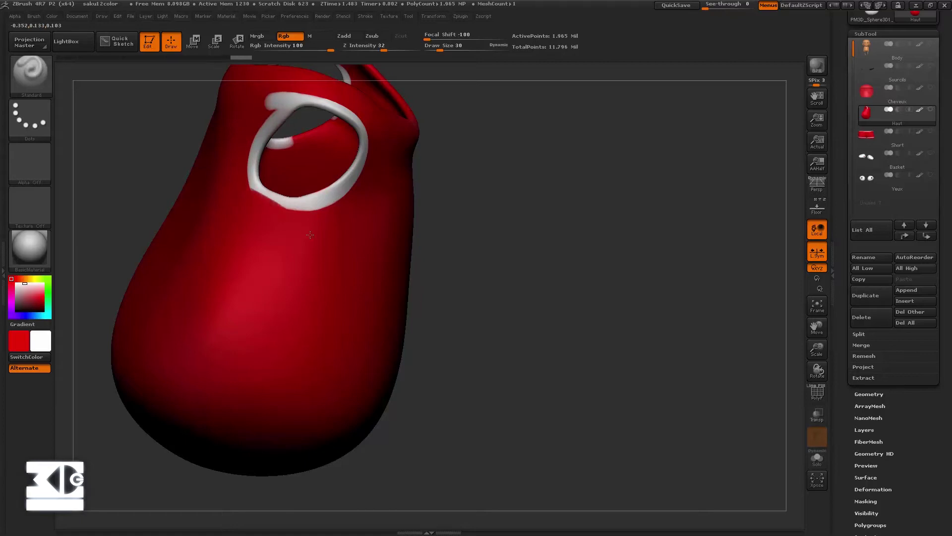
pyautogui.moveTo(266, 196); pyautogui.dragTo(325, 207)
pyautogui.moveTo(258, 182); pyautogui.dragTo(297, 203)
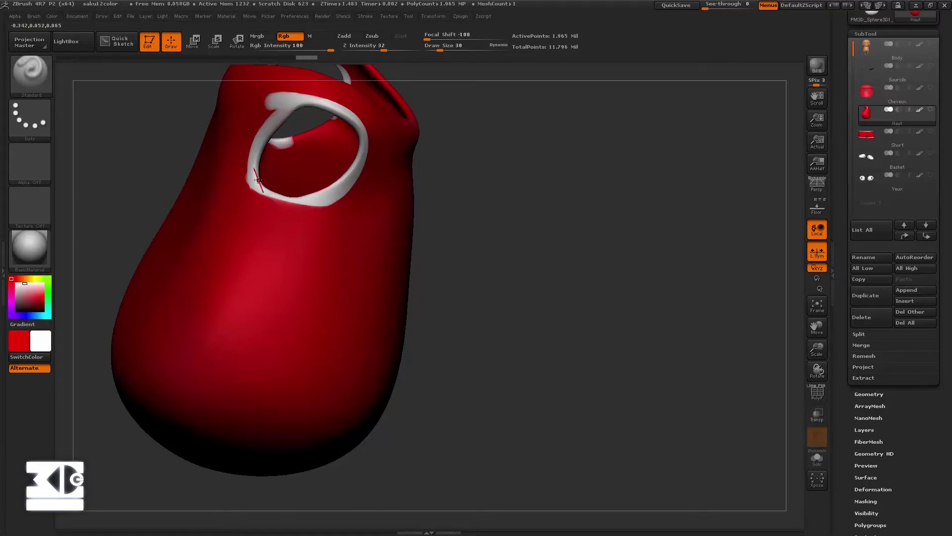
pyautogui.moveTo(246, 184)
pyautogui.keyDown('alt'); pyautogui.mouseDown()
pyautogui.moveTo(348, 186)
pyautogui.moveTo(387, 163)
pyautogui.mouseUp(); pyautogui.keyUp('alt')
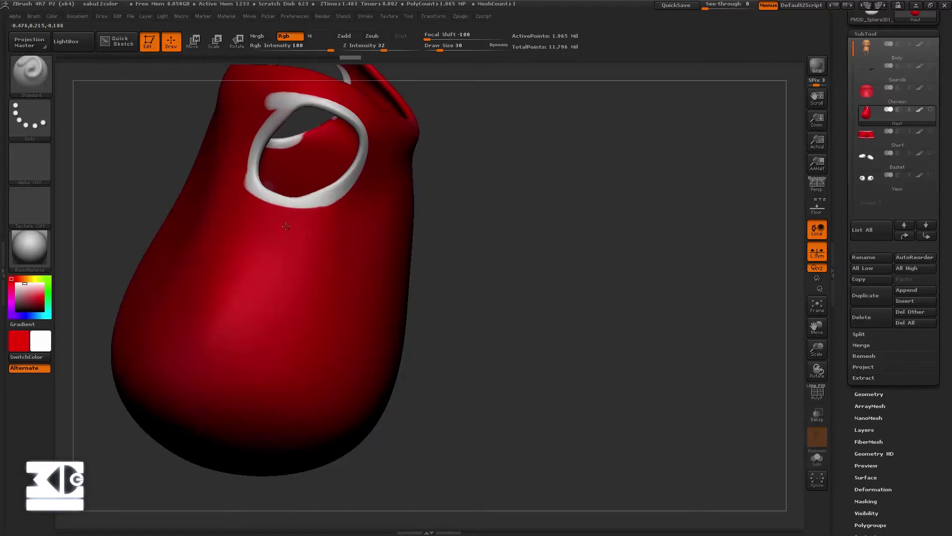
pyautogui.moveTo(312, 201); pyautogui.dragTo(348, 193)
# Clean the rim's lower and left edges, alternating red cover-up and white restore strokes
pyautogui.moveTo(436, 208)
pyautogui.mouseDown()
pyautogui.moveTo(334, 205)
pyautogui.moveTo(353, 183)
pyautogui.mouseUp()
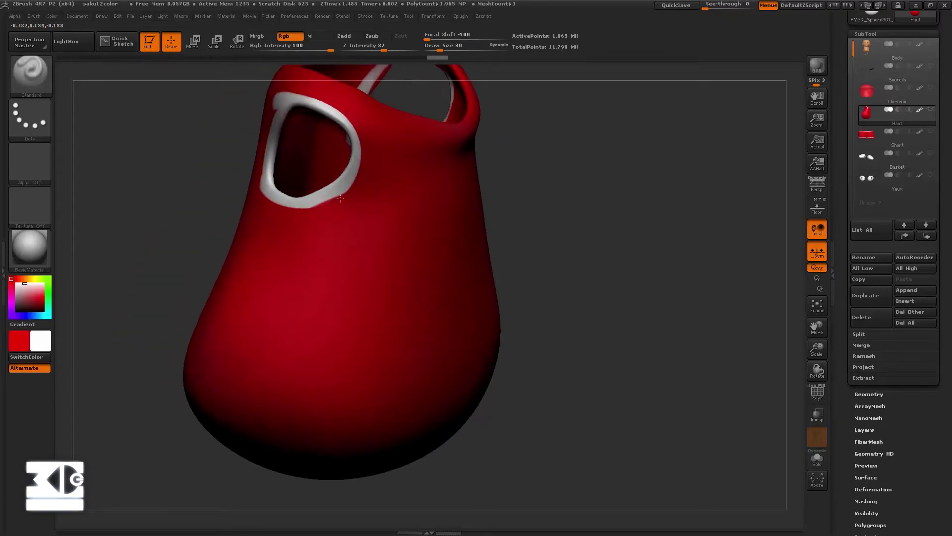
pyautogui.moveTo(307, 206); pyautogui.dragTo(355, 181)
pyautogui.moveTo(251, 177)
pyautogui.mouseDown()
pyautogui.moveTo(261, 174)
pyautogui.moveTo(288, 213)
pyautogui.moveTo(305, 141)
pyautogui.mouseUp()
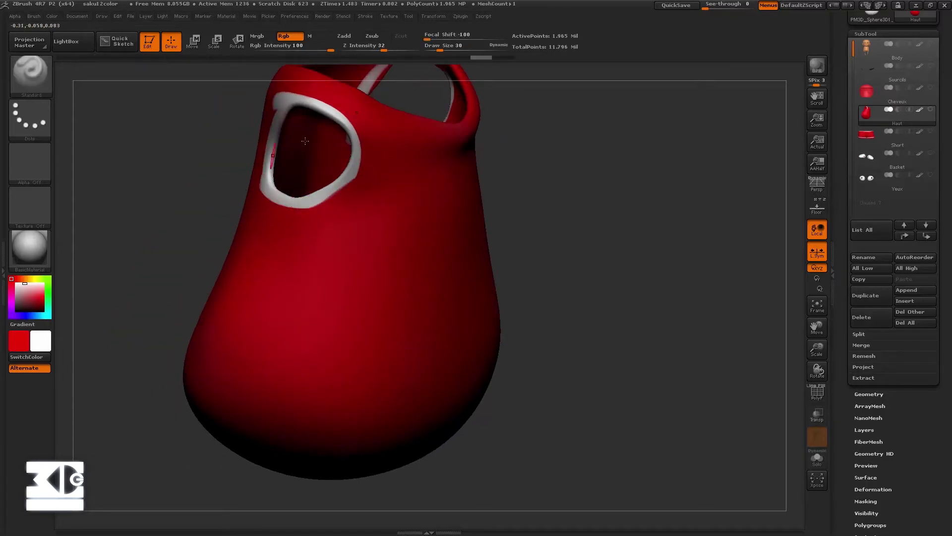
pyautogui.moveTo(180, 130)
pyautogui.mouseDown()
pyautogui.moveTo(340, 81)
pyautogui.moveTo(300, 109)
pyautogui.moveTo(316, 97)
pyautogui.mouseUp()
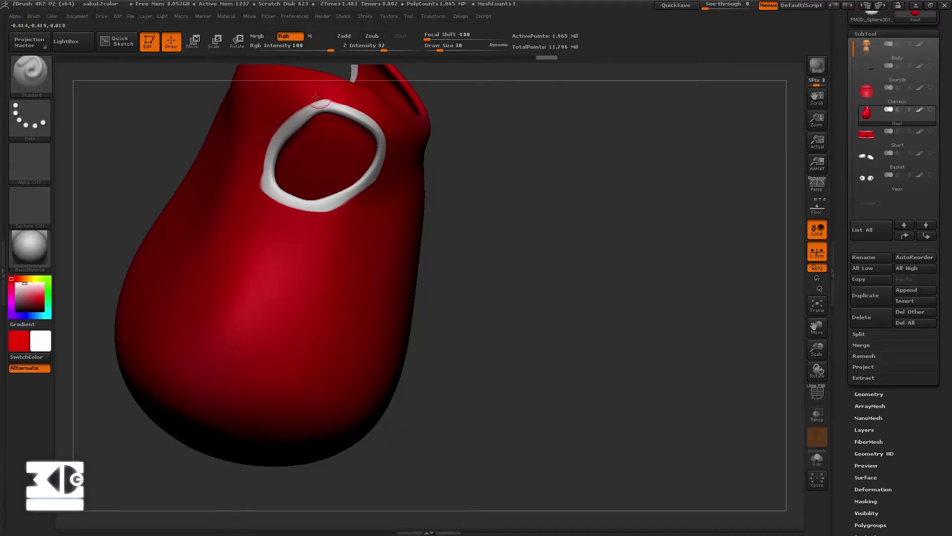
pyautogui.hotkey('ctrl', 'z')
pyautogui.hotkey('ctrl', 'z')
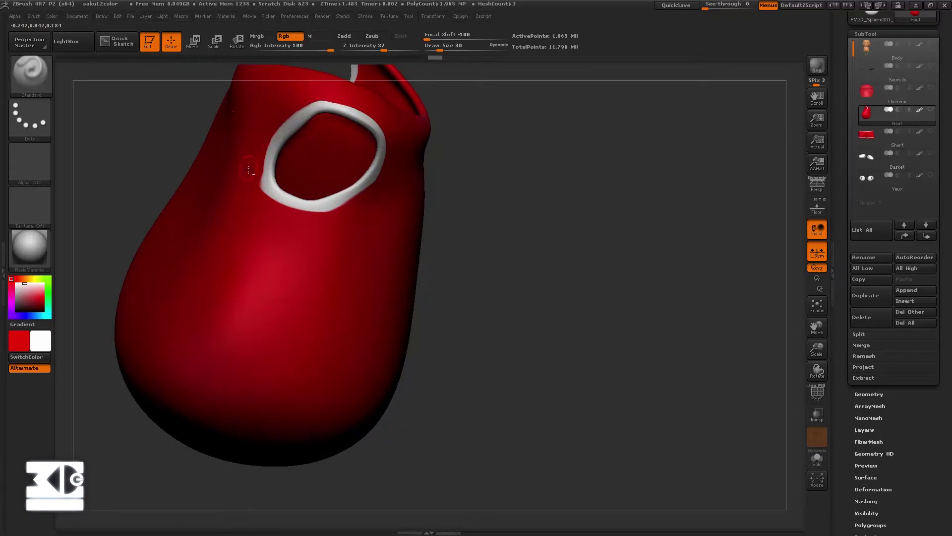
pyautogui.moveTo(258, 204)
pyautogui.mouseDown()
pyautogui.moveTo(261, 170)
pyautogui.moveTo(280, 209)
pyautogui.moveTo(311, 211)
pyautogui.mouseUp()
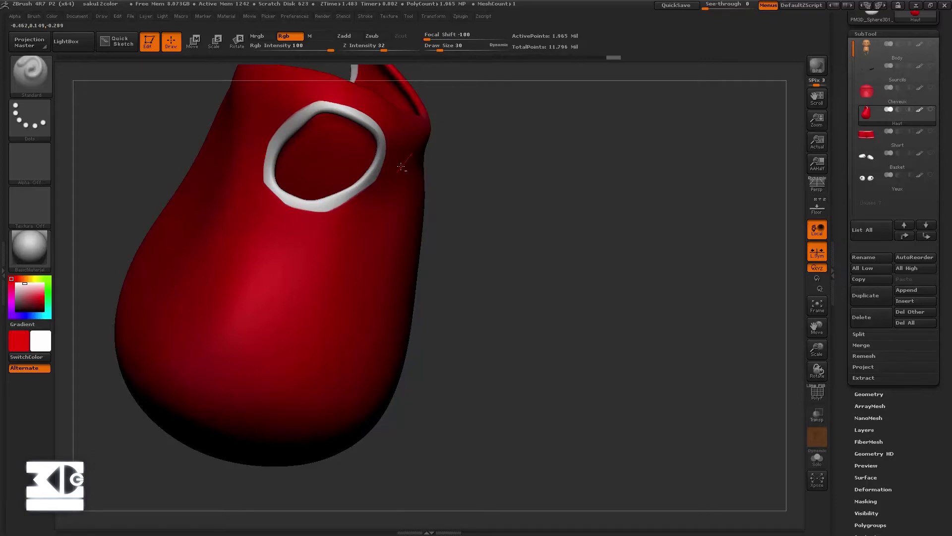
pyautogui.moveTo(125, 138)
pyautogui.mouseDown()
pyautogui.moveTo(149, 161)
pyautogui.moveTo(329, 143)
pyautogui.mouseUp()
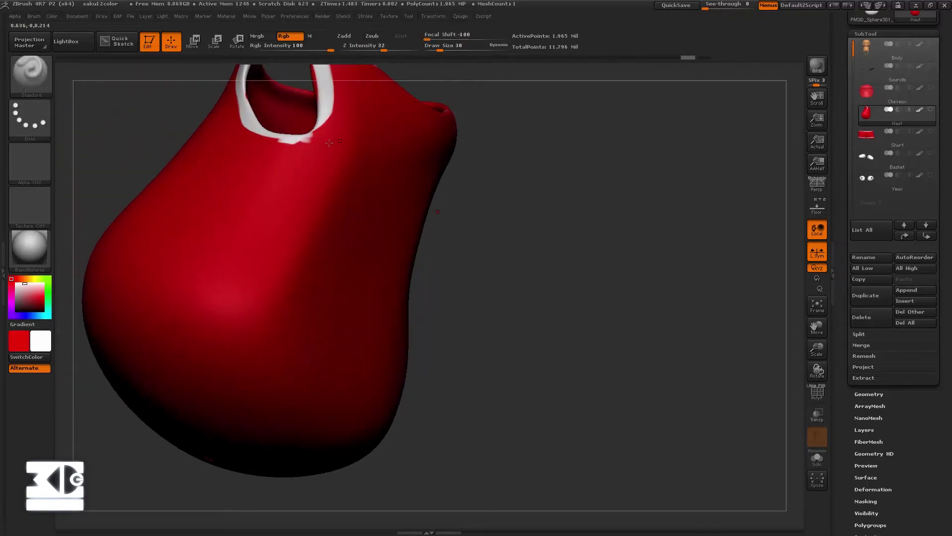
pyautogui.moveTo(252, 129)
pyautogui.keyDown('alt'); pyautogui.mouseDown()
pyautogui.moveTo(320, 138)
pyautogui.moveTo(327, 102)
pyautogui.mouseUp(); pyautogui.keyUp('alt')
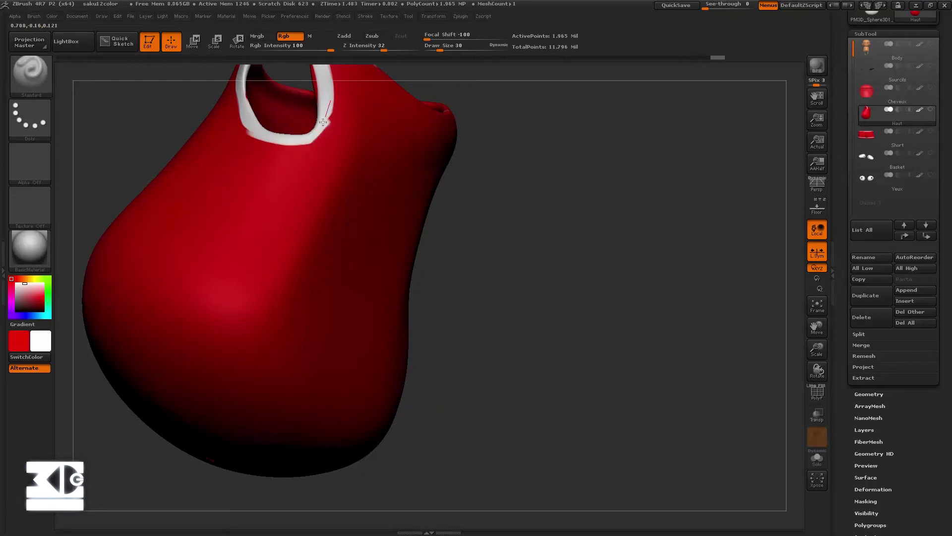
pyautogui.keyDown('alt'); pyautogui.moveTo(297, 141); pyautogui.dragTo(335, 97); pyautogui.keyUp('alt')
# Thin the rim's right and lower edges with red, undoing a bad stroke
pyautogui.keyDown('alt'); pyautogui.moveTo(193, 111); pyautogui.dragTo(426, 158); pyautogui.keyUp('alt')
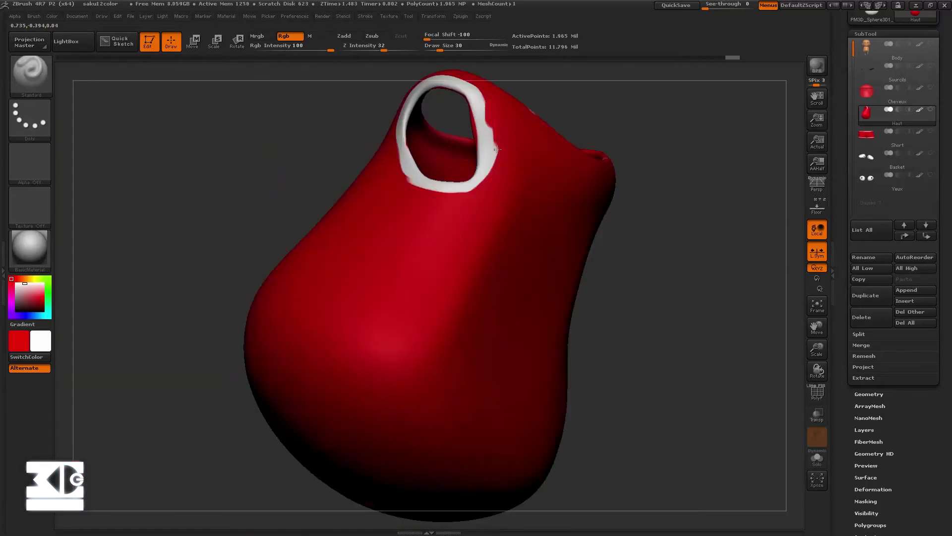
pyautogui.moveTo(496, 148)
pyautogui.mouseDown()
pyautogui.moveTo(476, 94)
pyautogui.moveTo(481, 153)
pyautogui.moveTo(484, 90)
pyautogui.moveTo(478, 124)
pyautogui.mouseUp()
pyautogui.hotkey('ctrl', 'z')
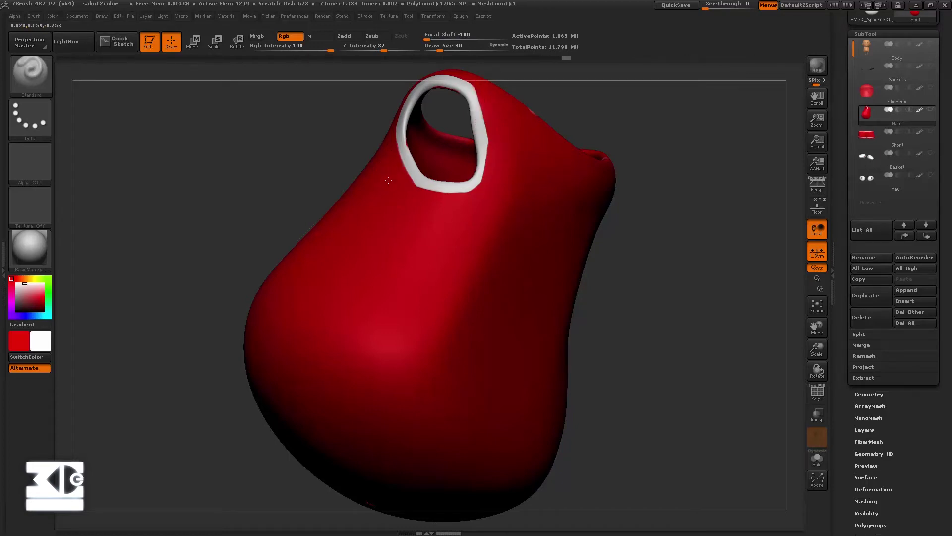
pyautogui.moveTo(412, 185); pyautogui.dragTo(452, 193)
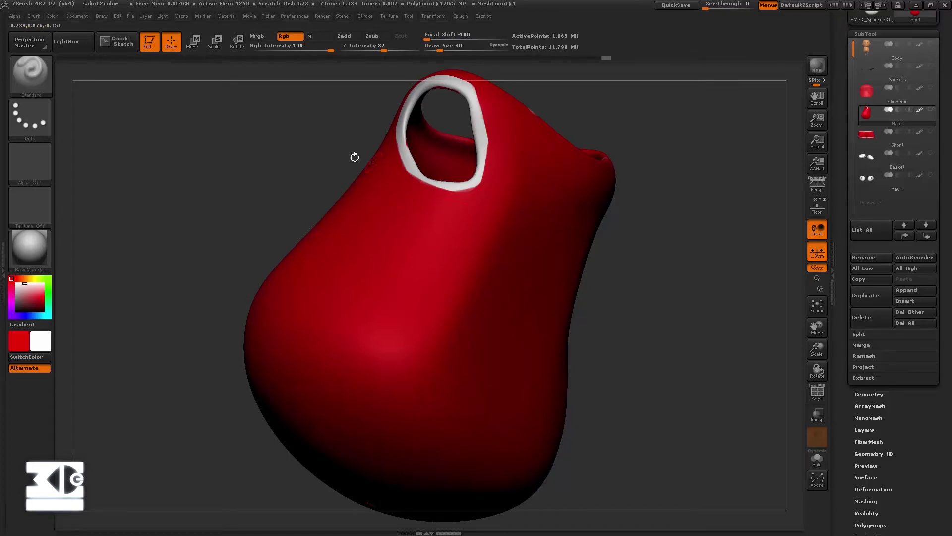
pyautogui.moveTo(355, 155); pyautogui.dragTo(405, 129)
pyautogui.moveTo(441, 190); pyautogui.dragTo(460, 201)
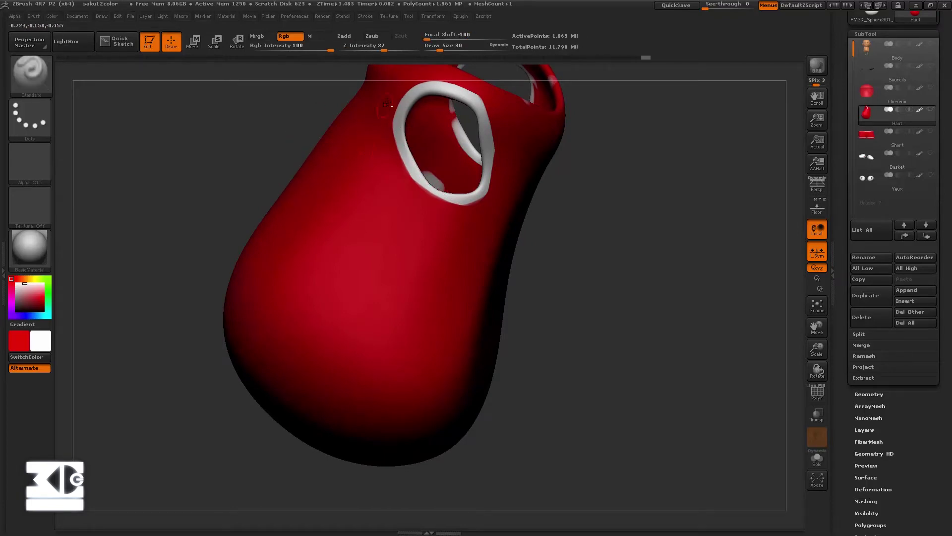
pyautogui.moveTo(383, 161); pyautogui.dragTo(382, 155)
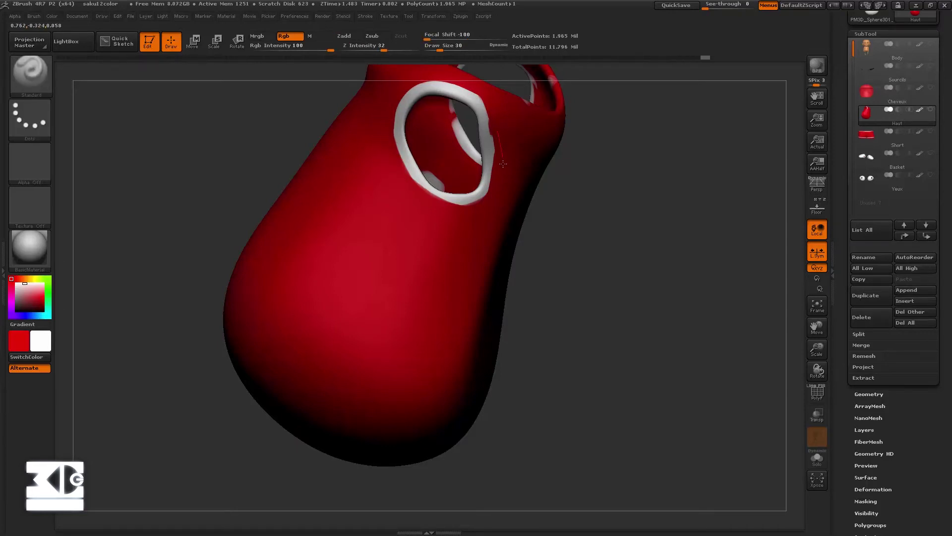
pyautogui.moveTo(570, 98); pyautogui.dragTo(545, 116)
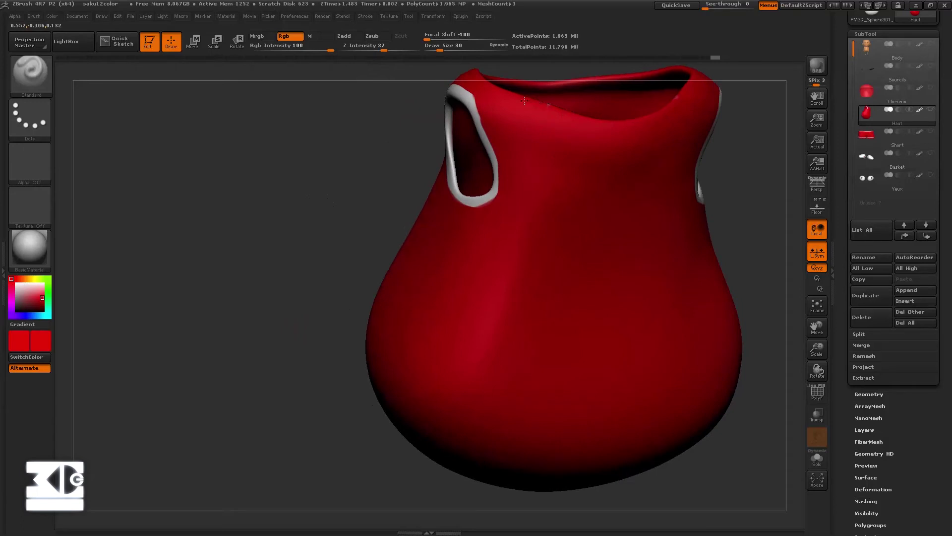
# Rotate the red top to inspect its armholes from several sides and adjust the Draw Size
pyautogui.moveTo(328, 129); pyautogui.dragTo(510, 224)
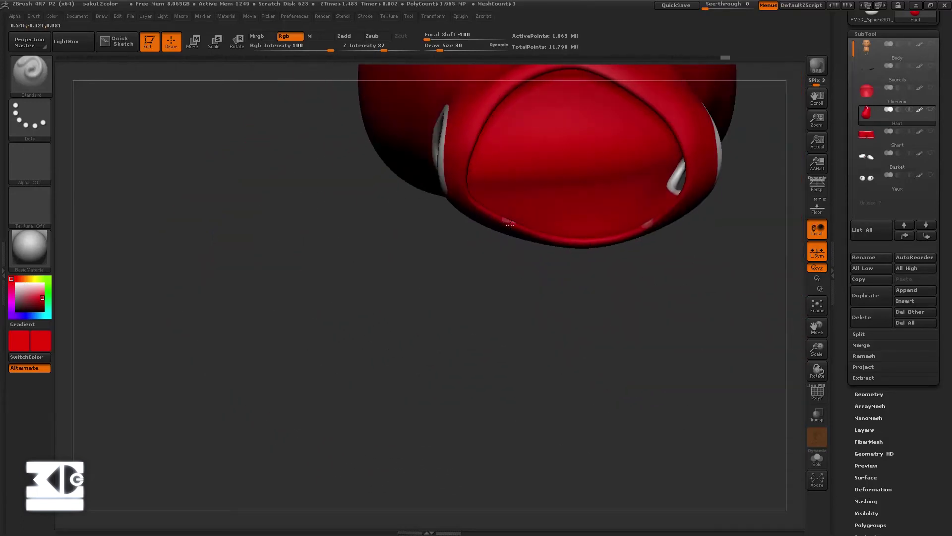
pyautogui.moveTo(665, 267); pyautogui.dragTo(449, 168)
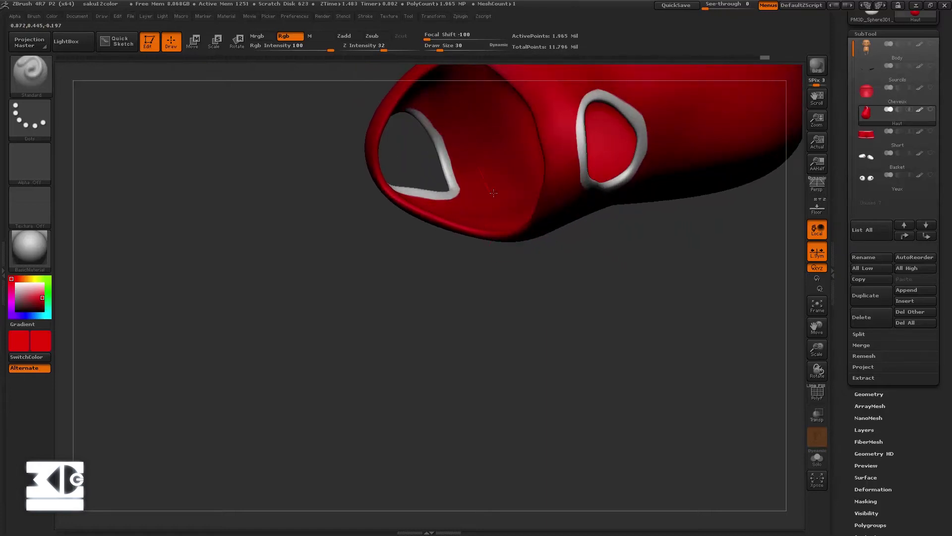
pyautogui.moveTo(492, 188); pyautogui.dragTo(377, 214)
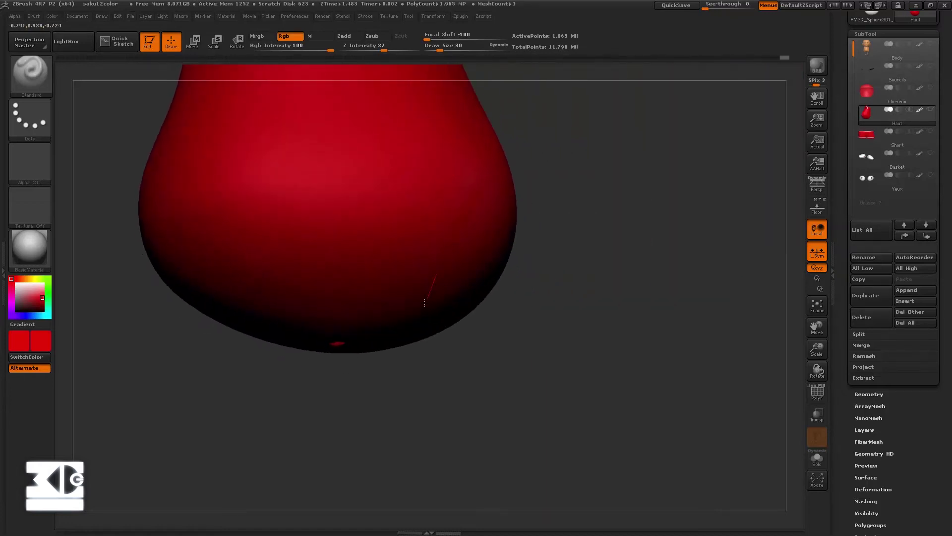
pyautogui.press('s')
pyautogui.moveTo(468, 210); pyautogui.dragTo(489, 211)
pyautogui.moveTo(545, 278)
pyautogui.mouseDown()
pyautogui.moveTo(276, 321)
pyautogui.moveTo(461, 227)
pyautogui.moveTo(225, 281)
pyautogui.moveTo(303, 173)
pyautogui.moveTo(217, 179)
pyautogui.moveTo(308, 153)
pyautogui.mouseUp()
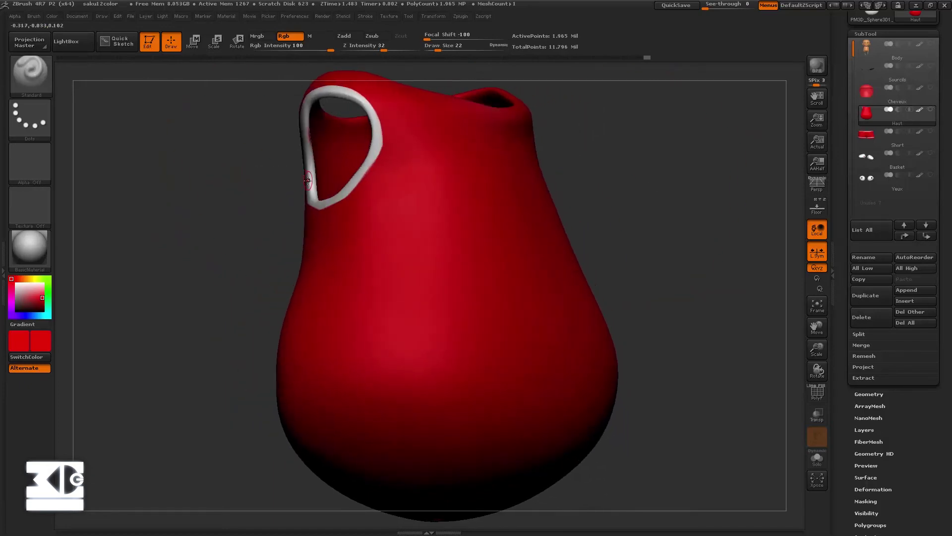
# Set the brush to size 22 and zoom in on the armhole, undoing a stray dark stroke
pyautogui.press('c')
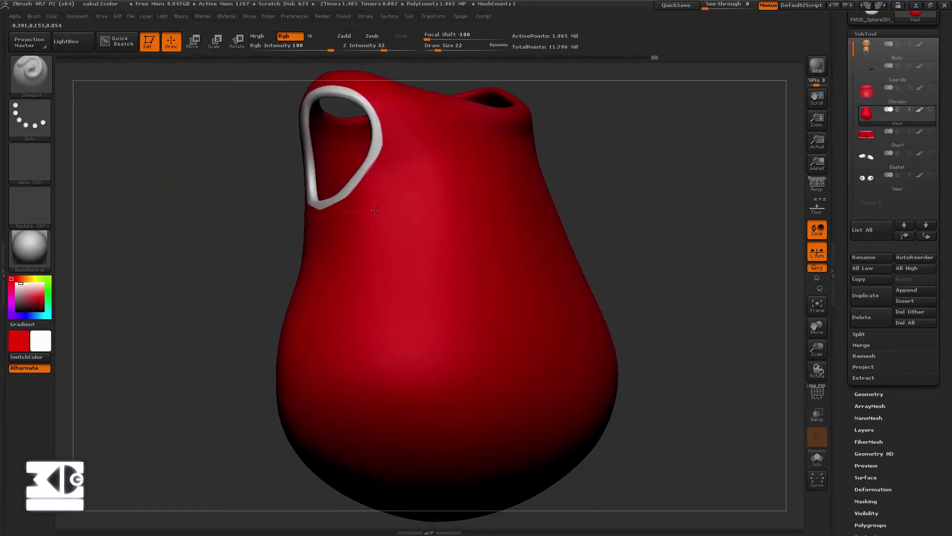
pyautogui.moveTo(240, 226); pyautogui.dragTo(362, 211)
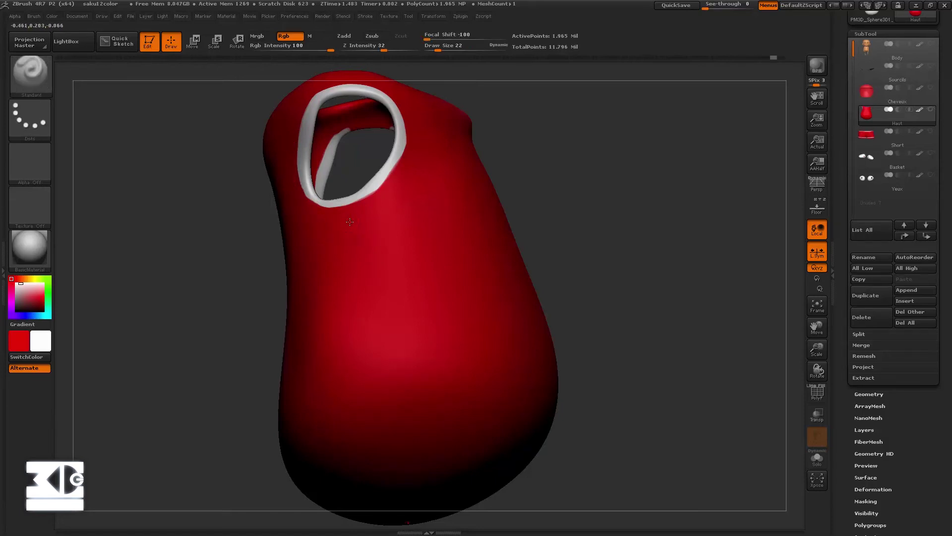
pyautogui.moveTo(306, 181); pyautogui.dragTo(306, 182)
pyautogui.hotkey('ctrl', 'z')
pyautogui.moveTo(258, 223)
pyautogui.mouseDown()
pyautogui.moveTo(199, 221)
pyautogui.moveTo(281, 173)
pyautogui.moveTo(302, 198)
pyautogui.mouseUp()
pyautogui.hotkey('ctrl', 'z')
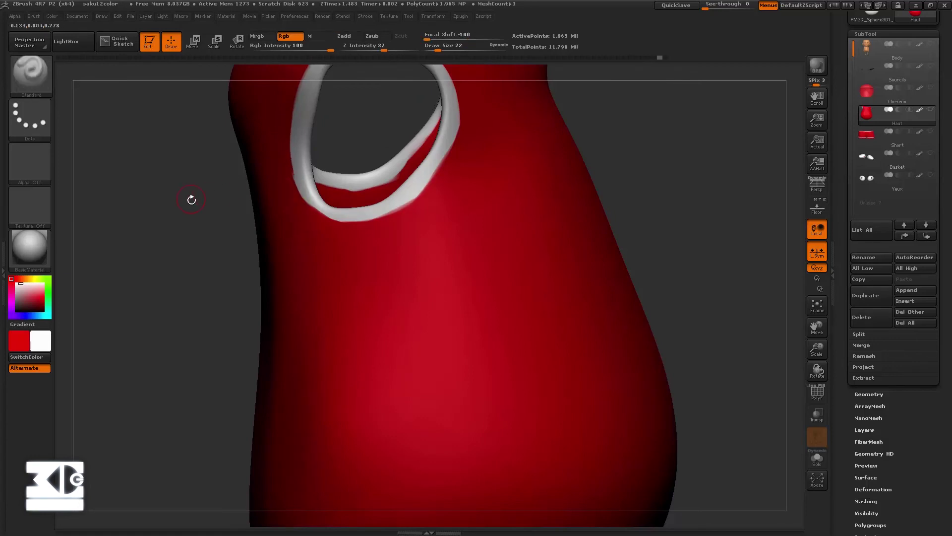
pyautogui.moveTo(191, 198)
pyautogui.mouseDown()
pyautogui.moveTo(284, 104)
pyautogui.moveTo(278, 231)
pyautogui.mouseUp()
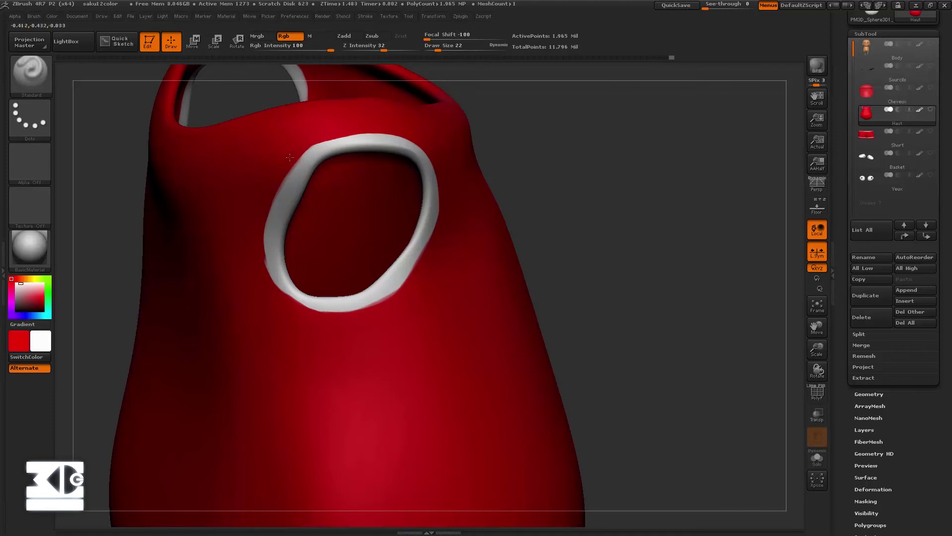
# At Draw Size 13, repaint the armhole rim's left, bottom and top edges in red and white
pyautogui.moveTo(290, 157); pyautogui.dragTo(233, 296)
pyautogui.moveTo(247, 230); pyautogui.dragTo(275, 280)
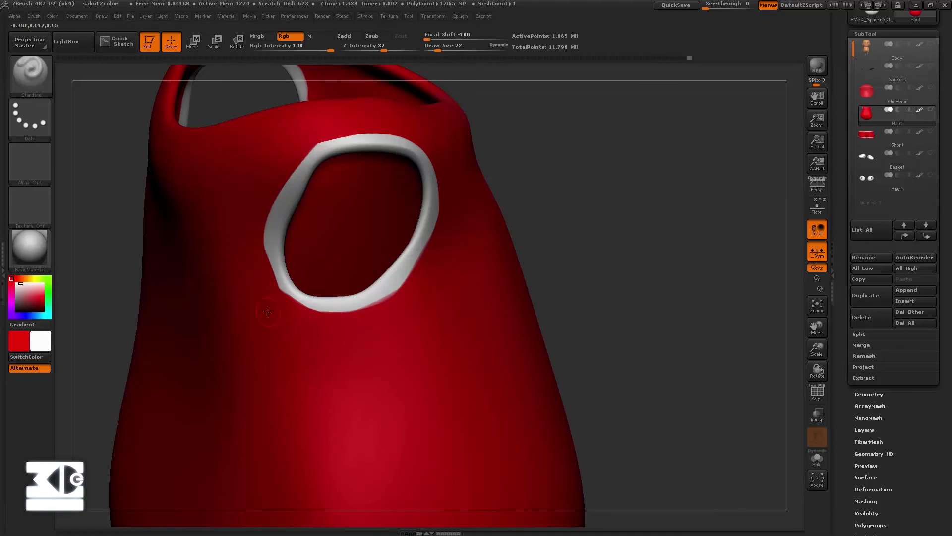
pyautogui.moveTo(260, 233); pyautogui.dragTo(287, 288)
pyautogui.press('[')
pyautogui.moveTo(272, 229); pyautogui.dragTo(266, 253)
pyautogui.moveTo(320, 311); pyautogui.dragTo(272, 252)
pyautogui.moveTo(419, 233); pyautogui.dragTo(271, 255)
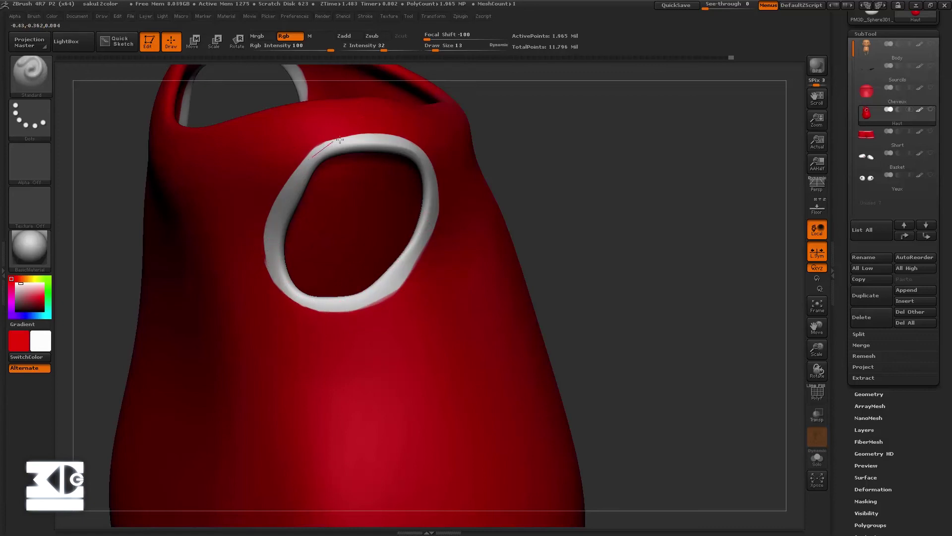
pyautogui.moveTo(339, 140); pyautogui.dragTo(416, 136)
pyautogui.moveTo(271, 248); pyautogui.dragTo(296, 304)
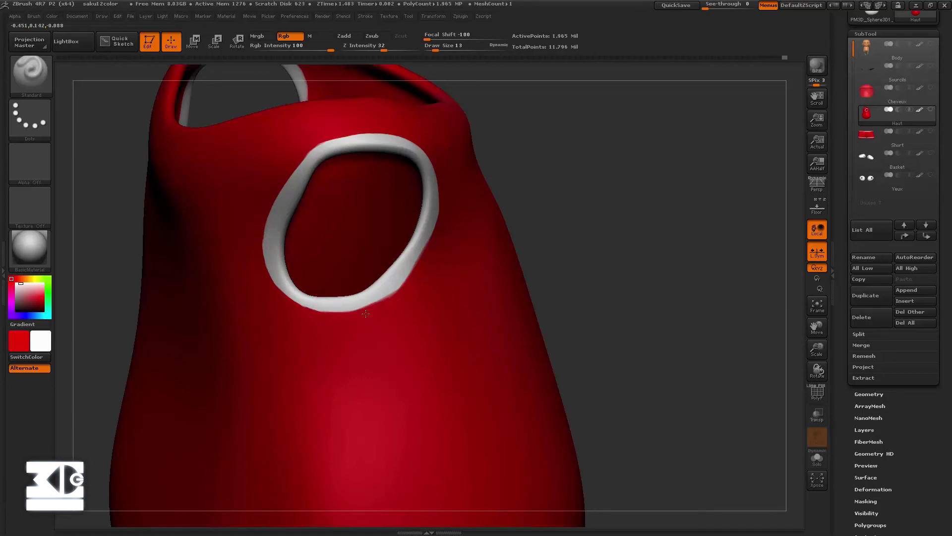
# Even out the white band's lower-right side and tip, trimming stray white with red
pyautogui.moveTo(353, 318); pyautogui.dragTo(400, 301)
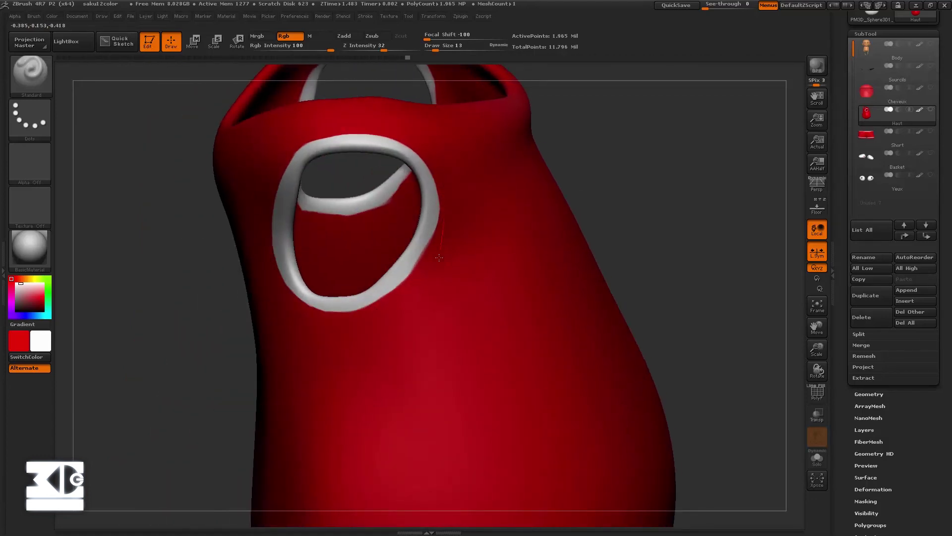
pyautogui.moveTo(376, 301); pyautogui.dragTo(415, 242)
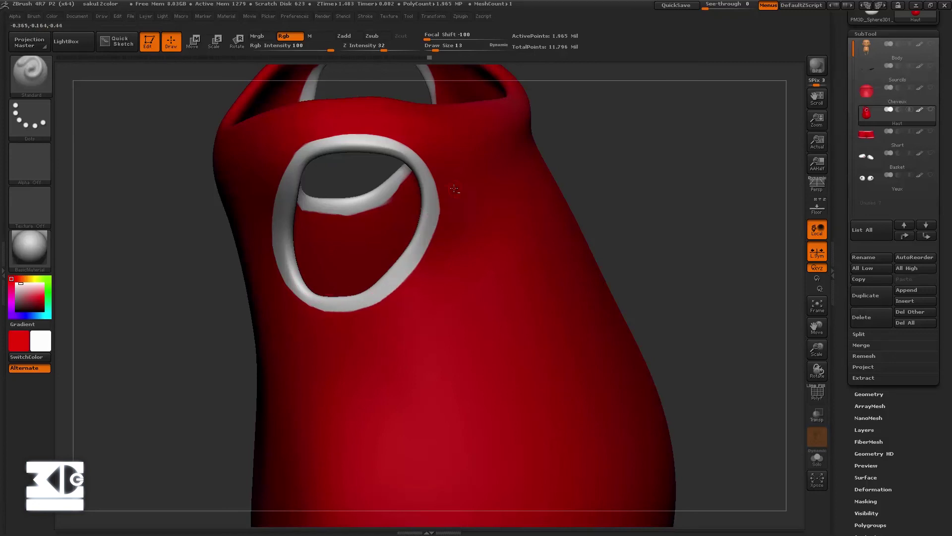
pyautogui.moveTo(189, 272)
pyautogui.mouseDown()
pyautogui.moveTo(389, 167)
pyautogui.moveTo(426, 166)
pyautogui.moveTo(458, 200)
pyautogui.moveTo(438, 175)
pyautogui.mouseUp()
pyautogui.moveTo(364, 298); pyautogui.dragTo(404, 318)
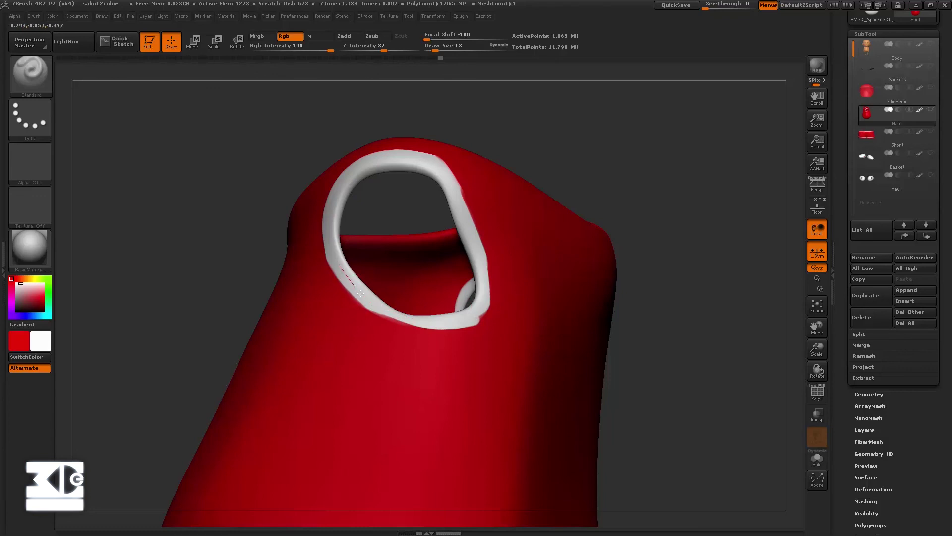
pyautogui.moveTo(458, 320); pyautogui.dragTo(483, 318)
pyautogui.moveTo(485, 264); pyautogui.dragTo(492, 300)
pyautogui.moveTo(488, 266)
pyautogui.mouseDown()
pyautogui.moveTo(492, 290)
pyautogui.moveTo(456, 334)
pyautogui.moveTo(397, 329)
pyautogui.mouseUp()
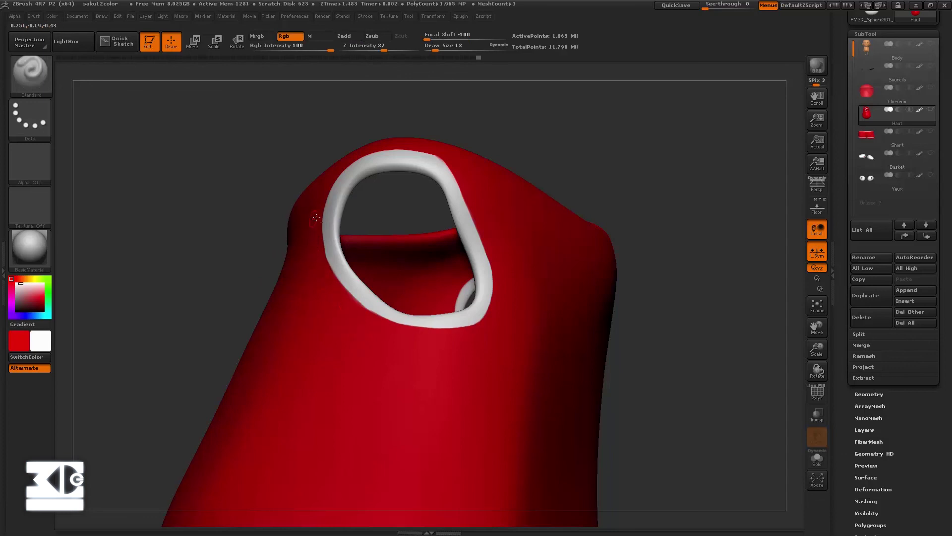
pyautogui.moveTo(350, 302); pyautogui.dragTo(374, 319)
# Swap back to red, unhide all subtools, and select the Body subtool framed in view
pyautogui.moveTo(319, 198); pyautogui.dragTo(281, 155)
pyautogui.press('c')
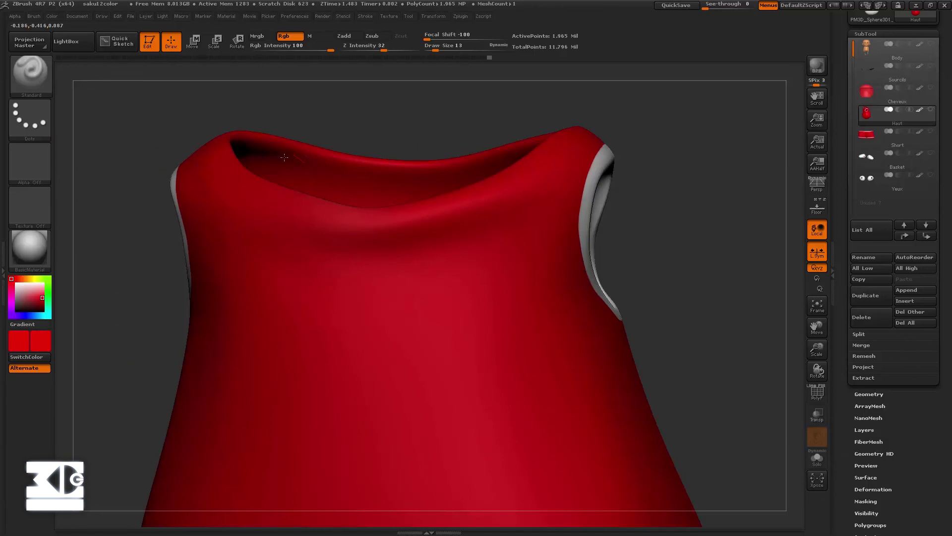
pyautogui.press('f')
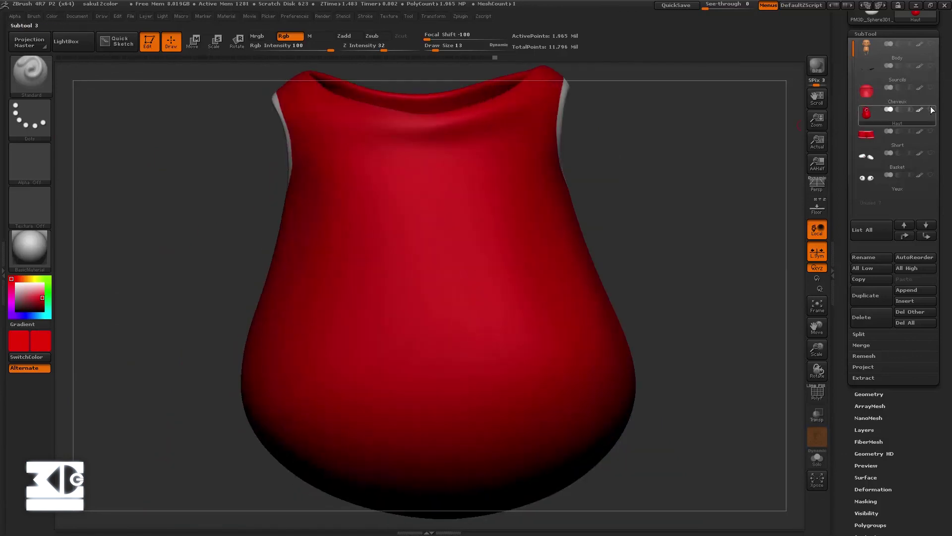
pyautogui.click(932, 110)
pyautogui.moveTo(723, 145); pyautogui.dragTo(685, 162)
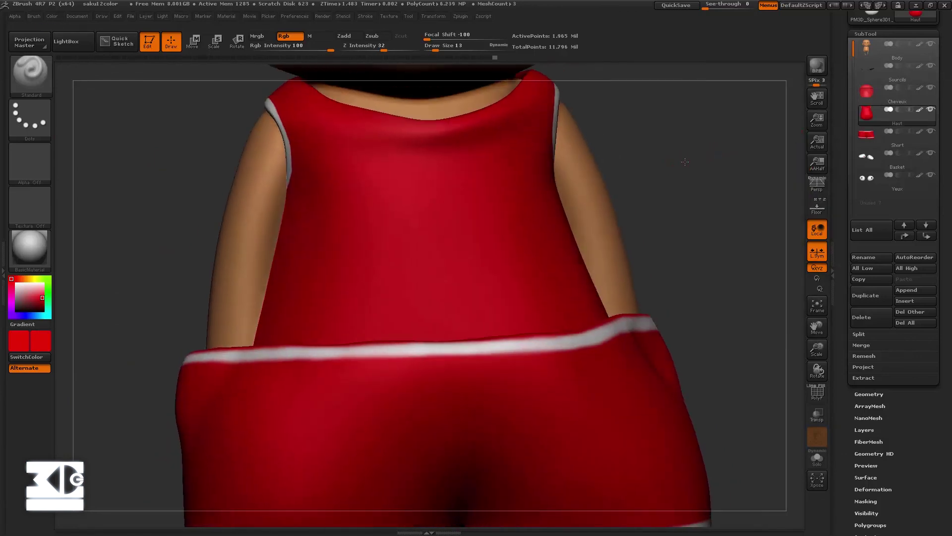
pyautogui.keyDown('alt'); pyautogui.click(708, 147); pyautogui.keyUp('alt')
pyautogui.press('f')
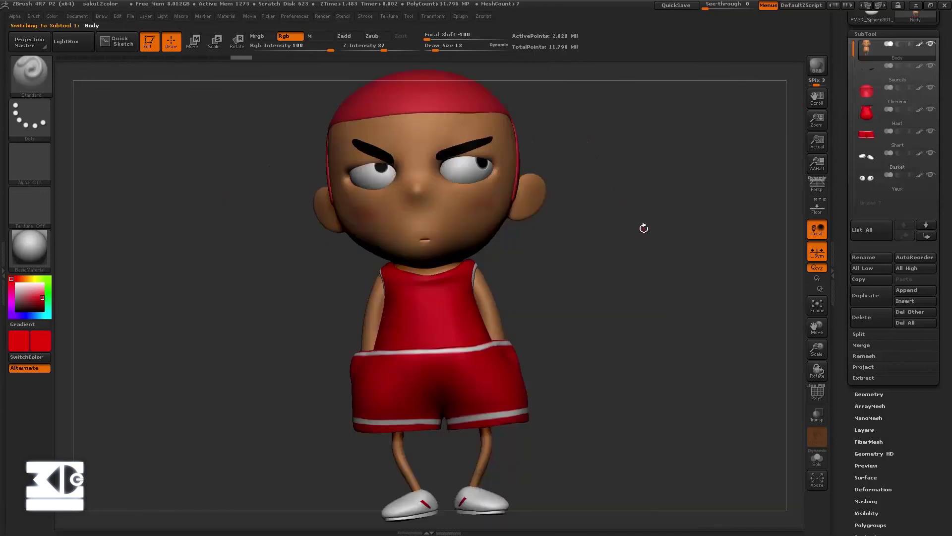